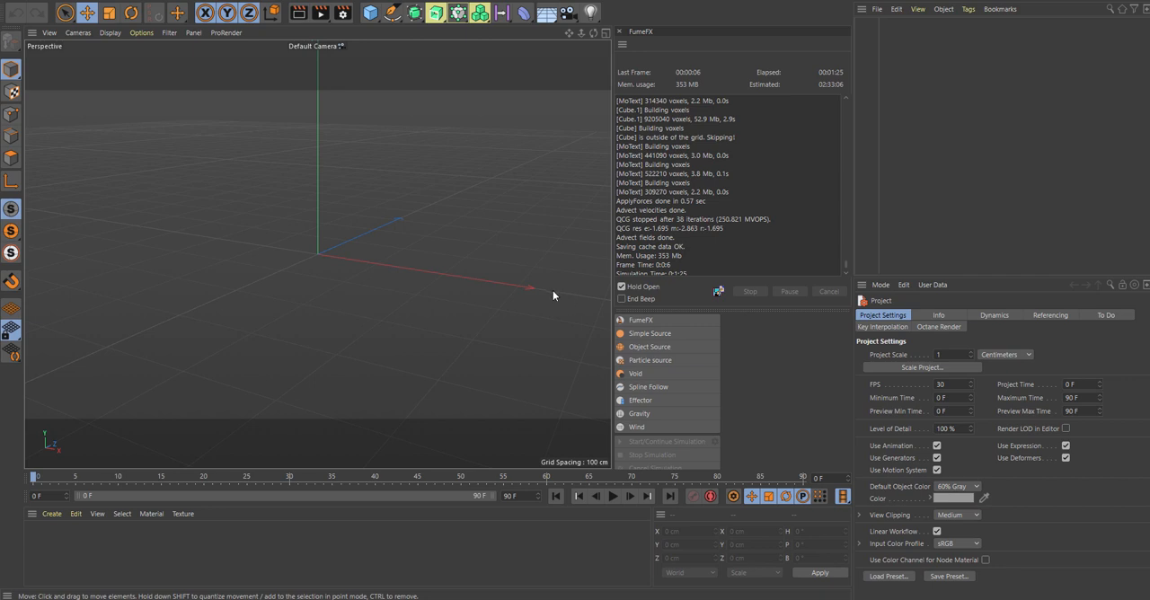
Step: Add a particle Emitter to the scene
left_click_drag(476, 267, 438, 253, "alt")
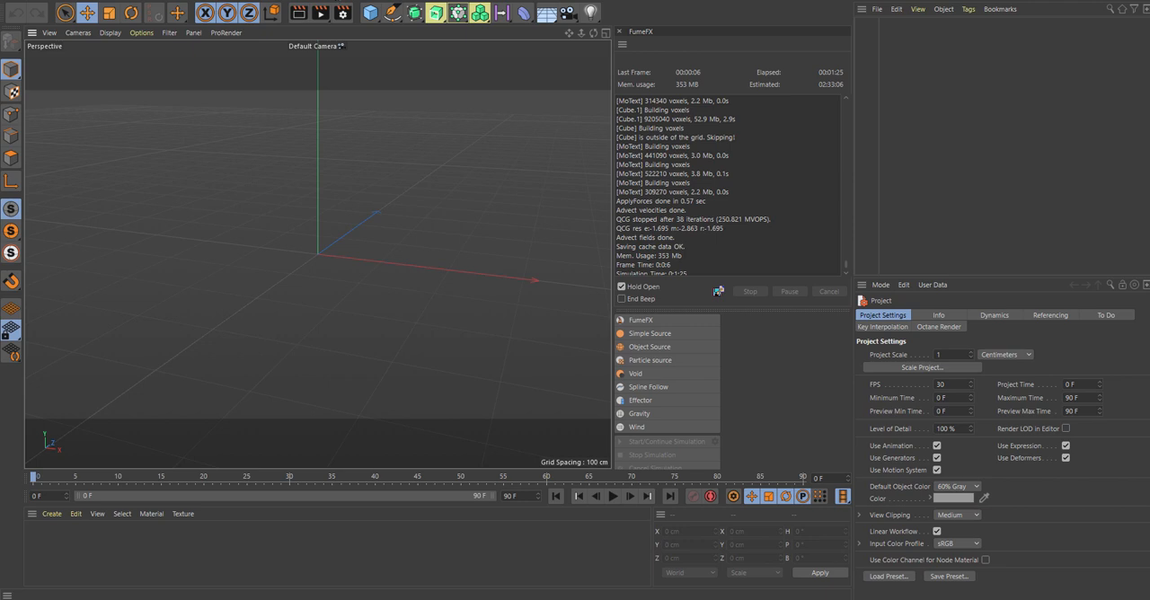
left_click(350, 2)
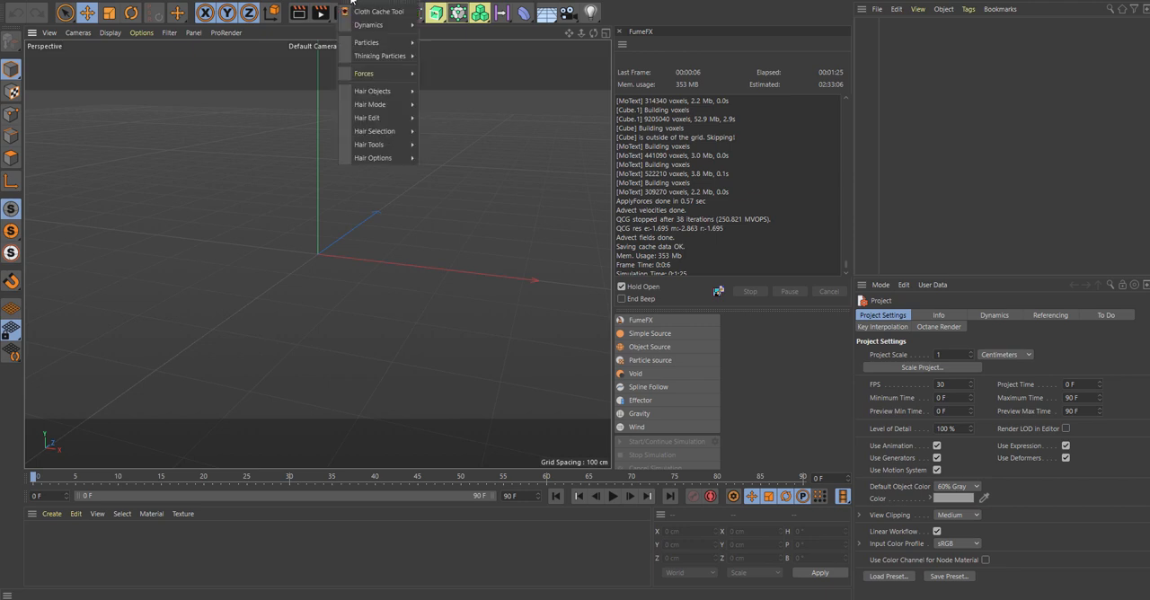
mouse_move(377, 42)
left_click(439, 45)
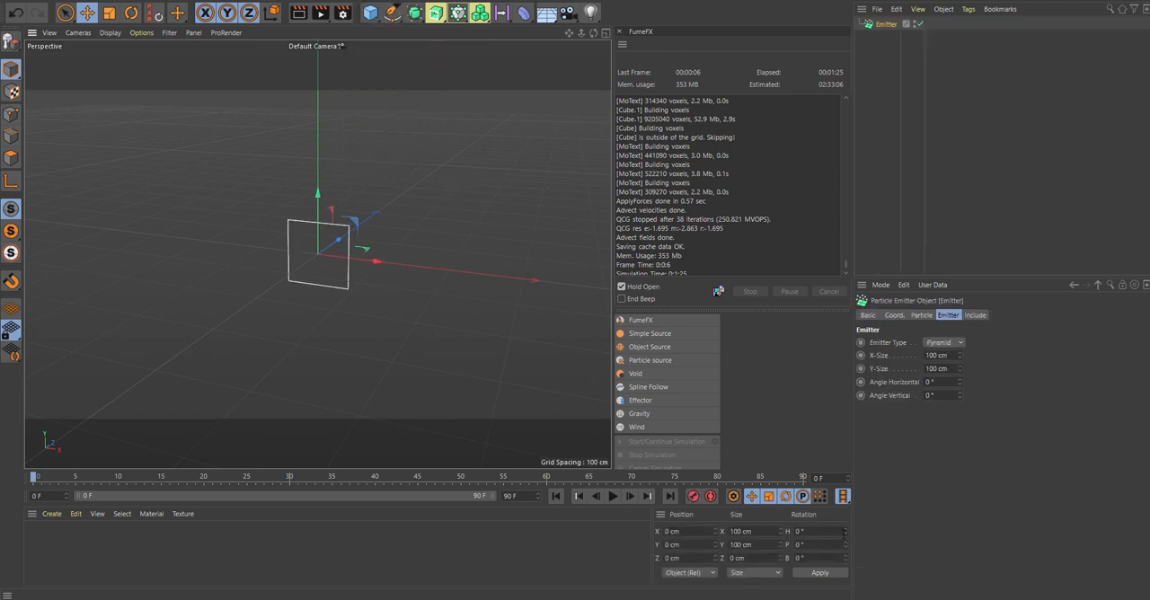
Step: Rotate the emitter to a pitch of exactly 90° so that it emits upward
left_click_drag(846, 532, 846, 513)
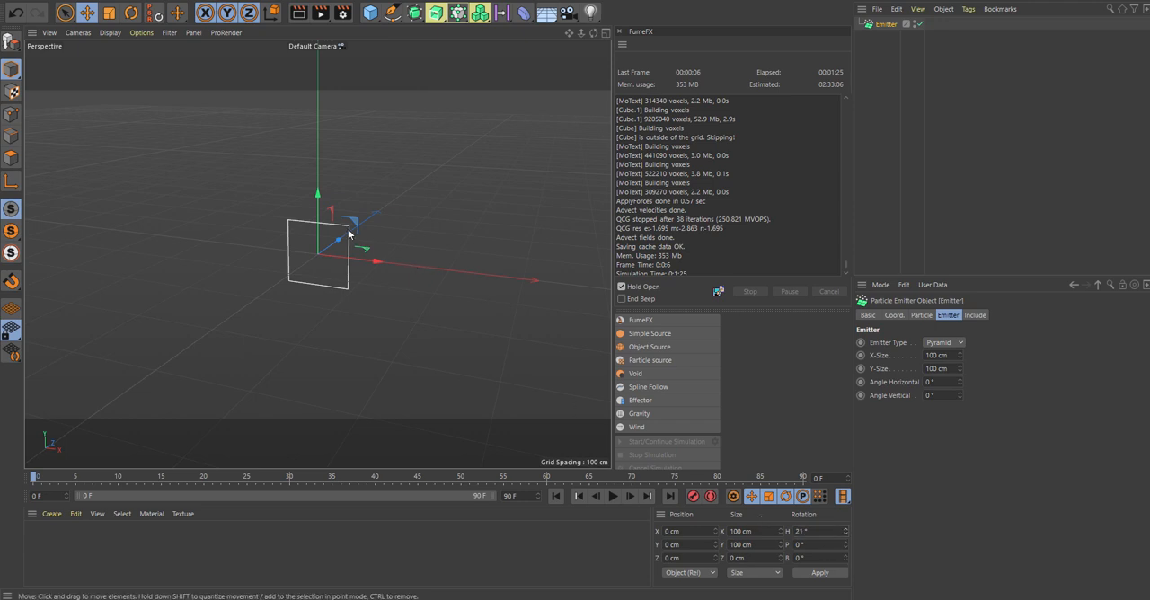
key("r")
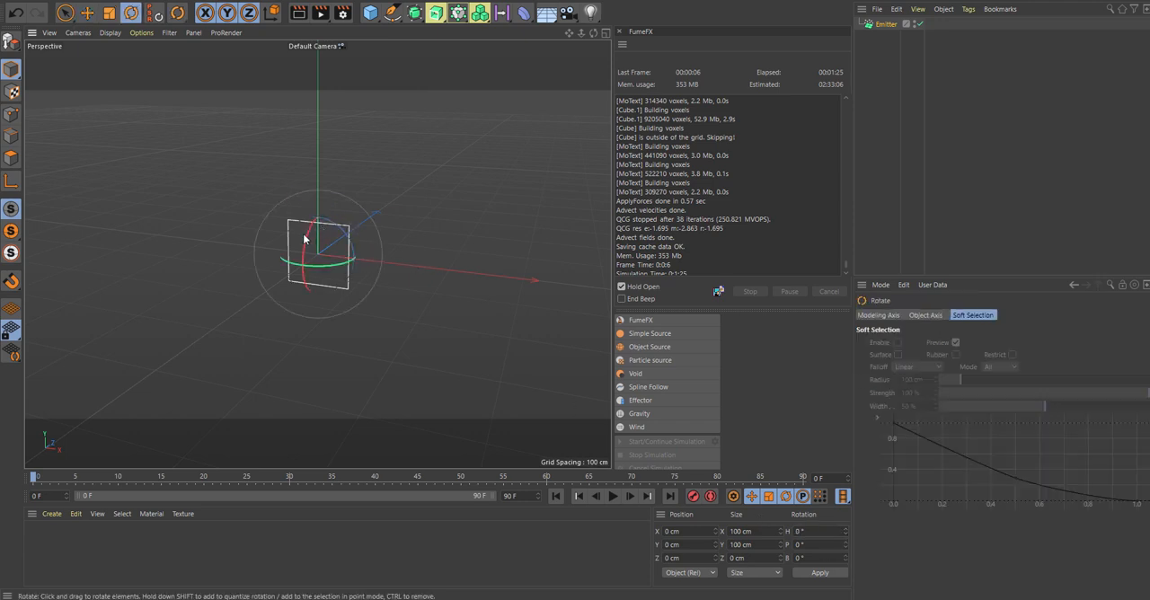
left_click_drag(303, 239, 302, 328)
left_click(799, 558)
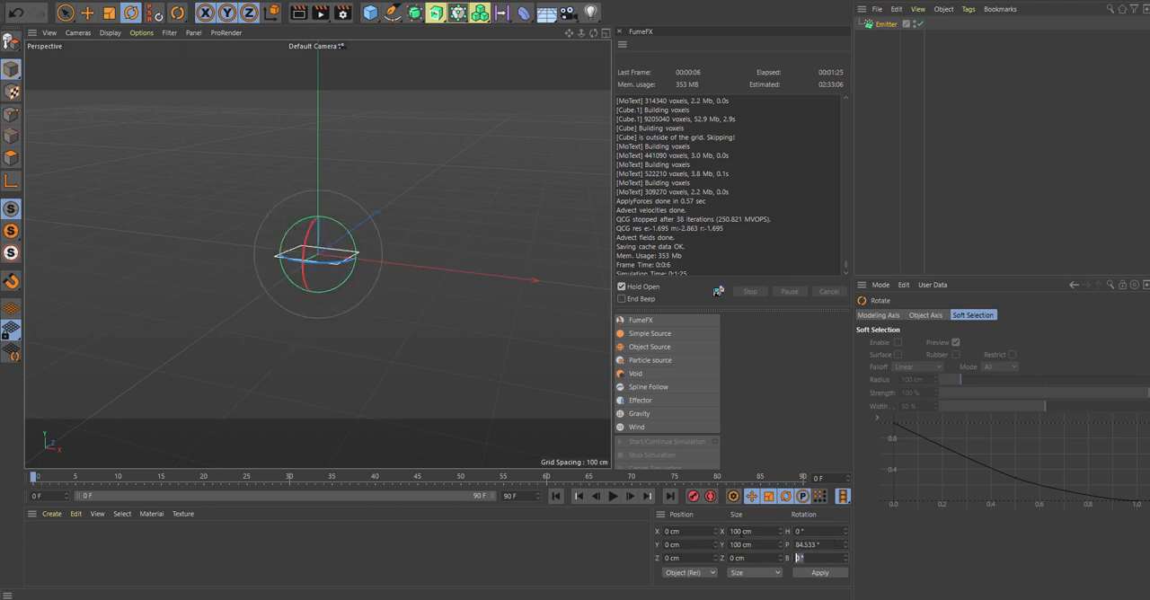
key("shift+Tab")
type("90")
key("Return")
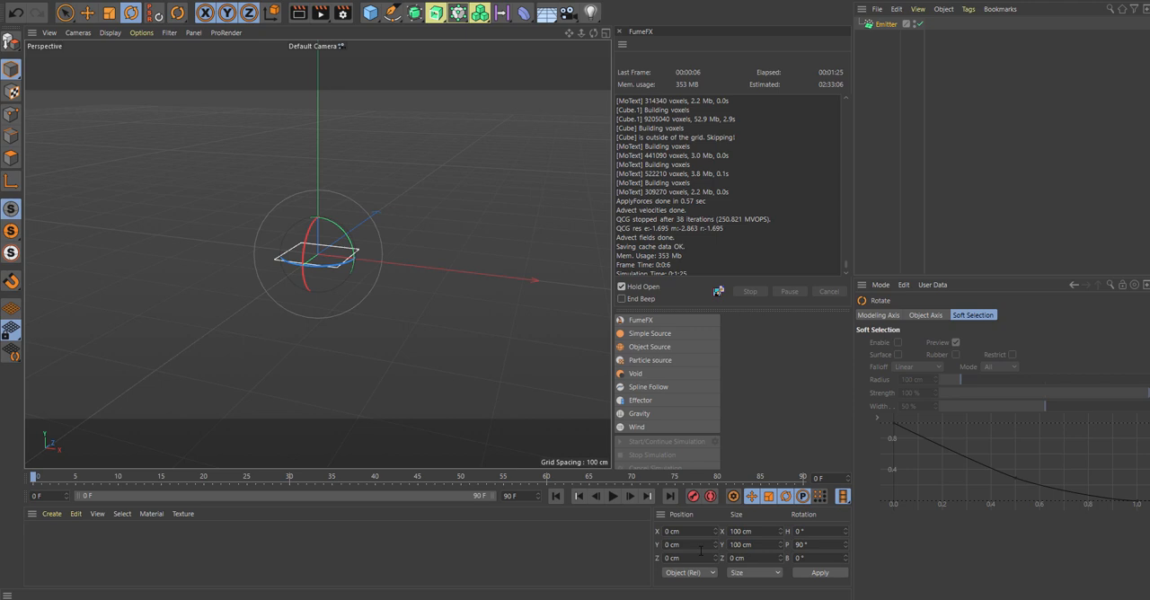
Step: Play back the particle emission briefly and extend the animation and its preview range to 300 frames
left_click(613, 496)
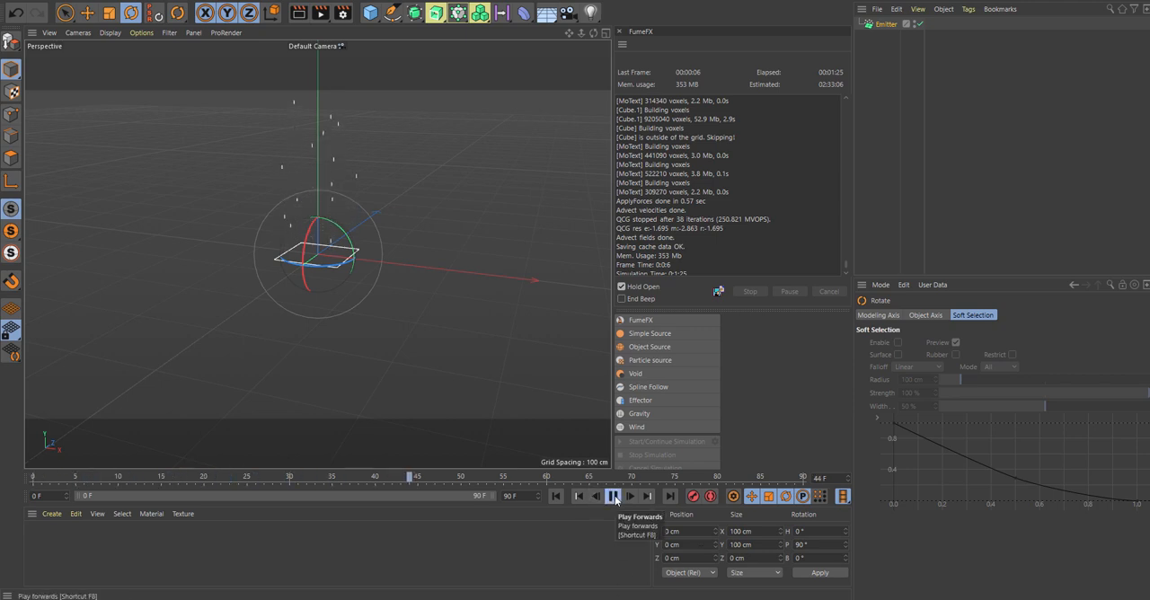
left_click(613, 496)
double_click(509, 496)
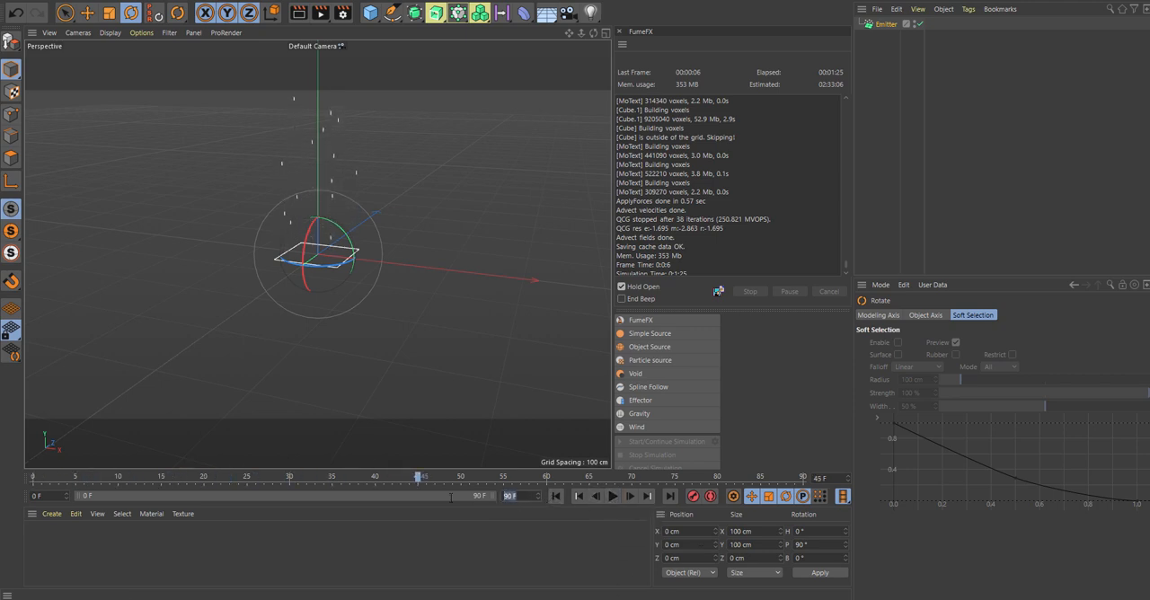
type("300")
key("Return")
left_click_drag(390, 493, 490, 495)
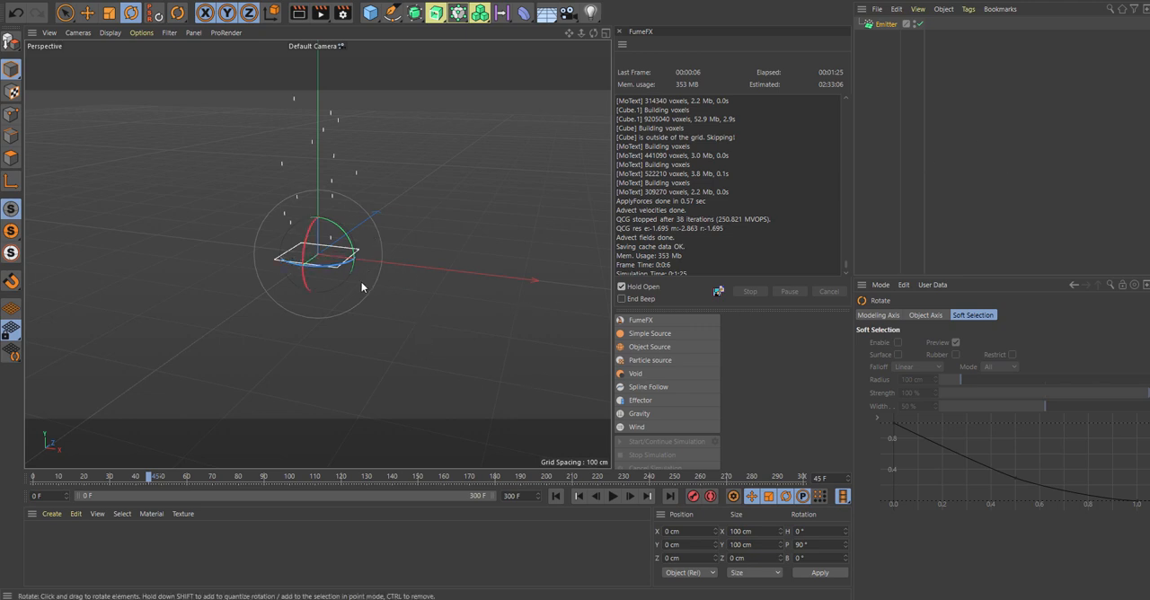
Step: Set the emitter type to Cone with a horizontal angle of 120° and play the emission from the start
left_click_drag(410, 288, 369, 236, "alt")
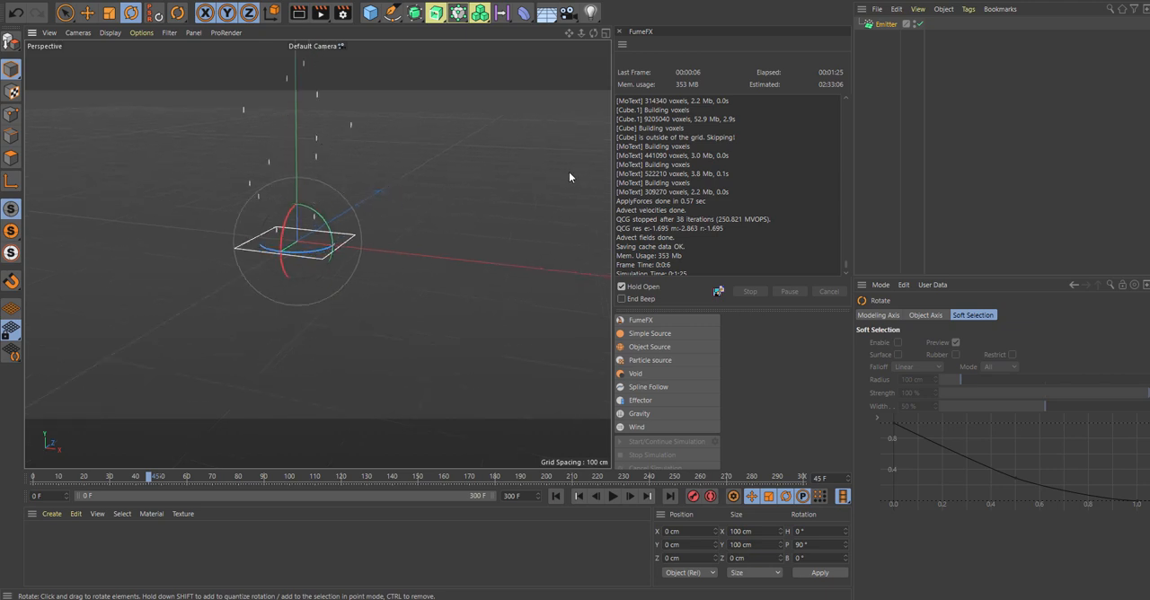
left_click(886, 24)
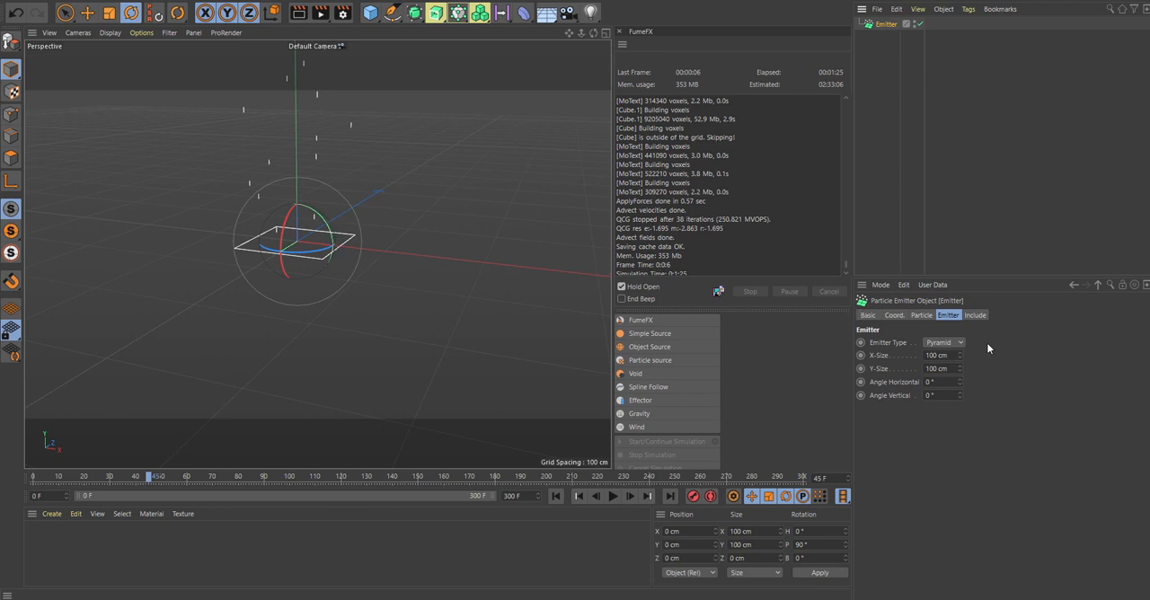
left_click(962, 344)
left_click(959, 366)
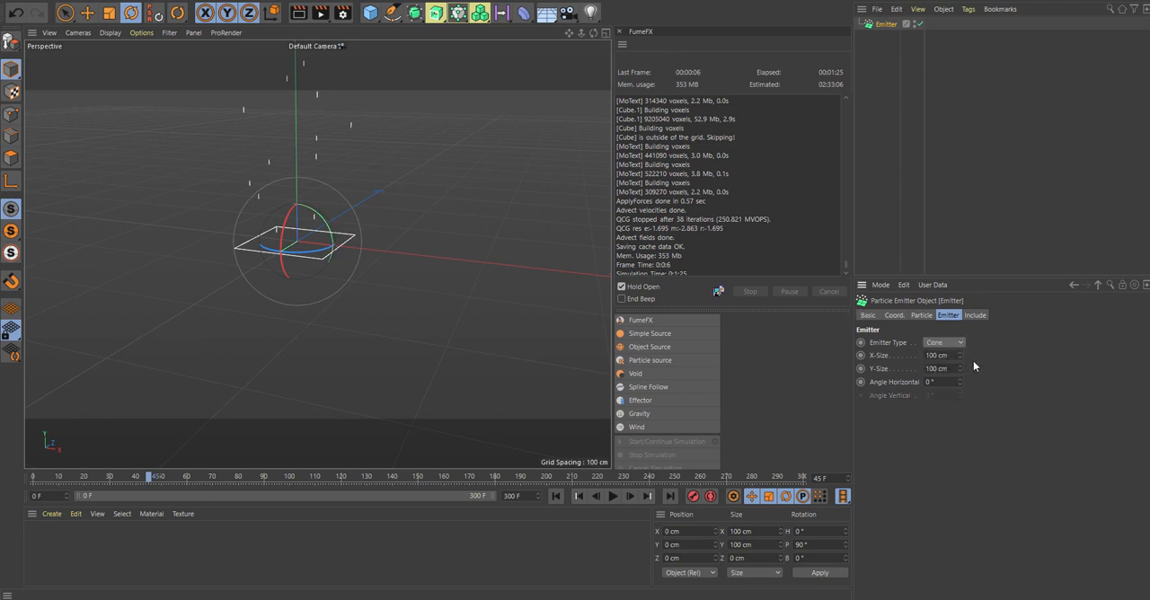
left_click_drag(944, 383, 846, 384)
type("123")
left_click(580, 497)
left_click(613, 497)
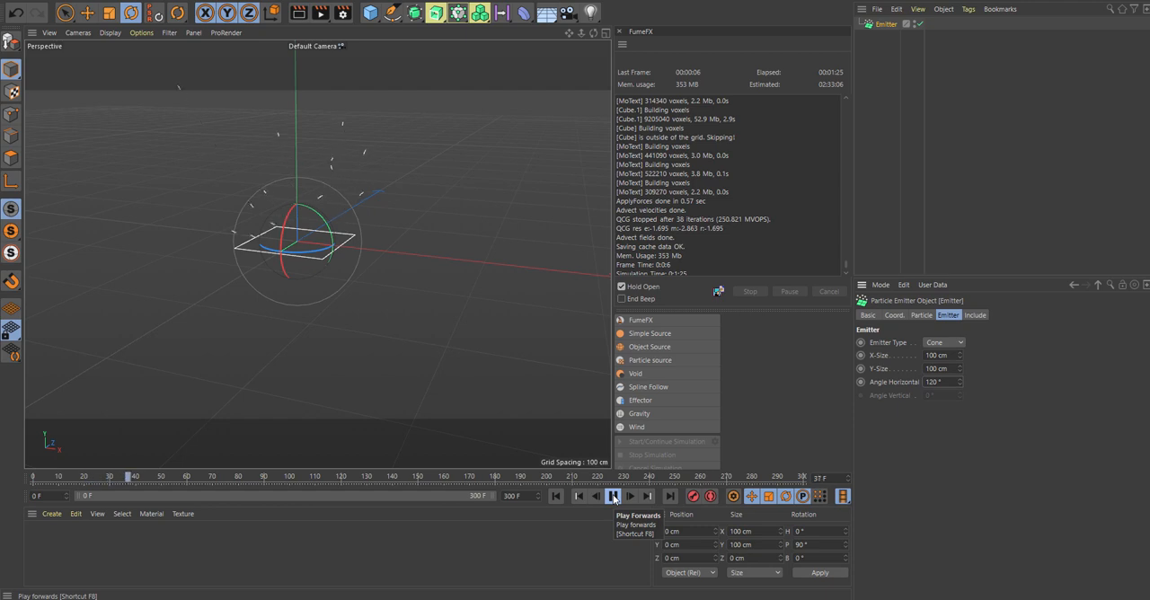
left_click(614, 497)
scroll(566, 401, "up", 5)
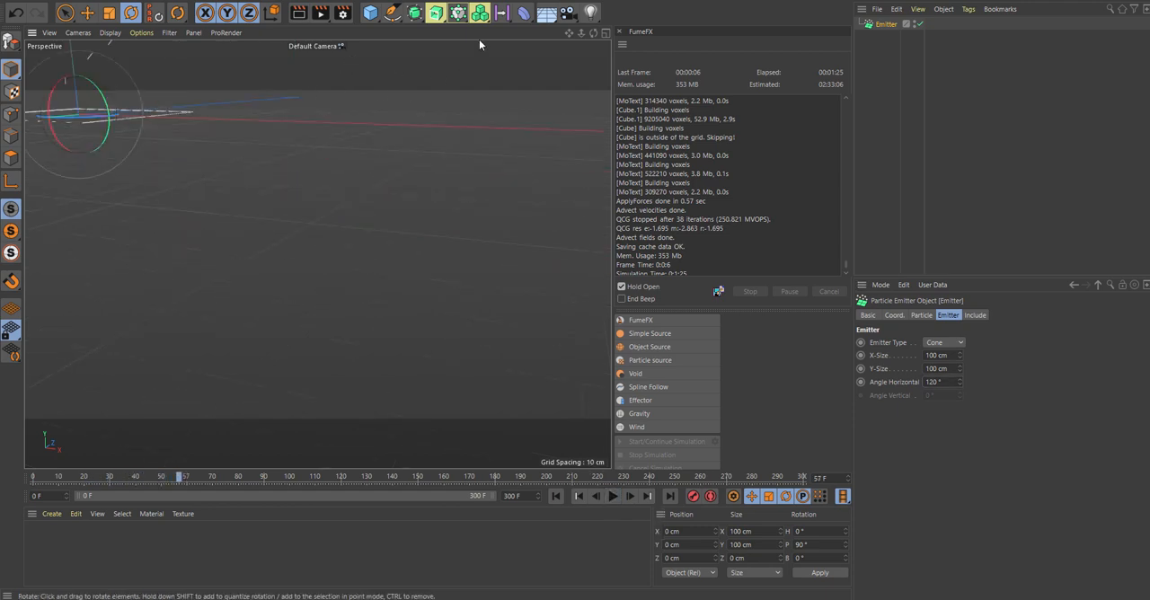
scroll(318, 255, "down", 5)
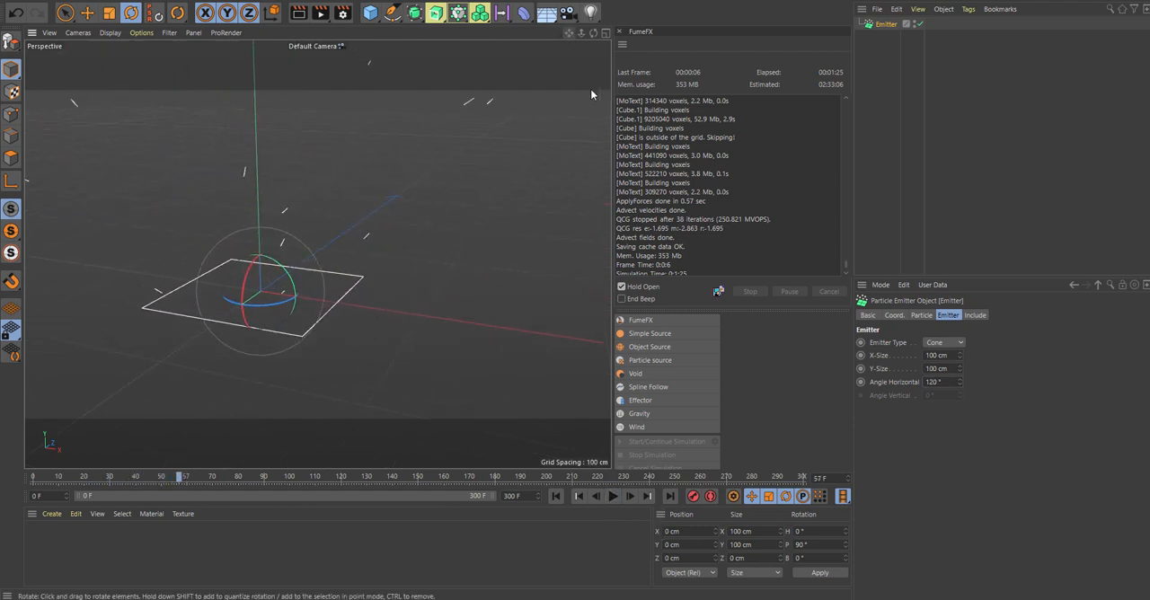
Step: Set the emitter's editor birthrate to 10000 and its stop emission to frame 1, and play back the particle burst
left_click(923, 315)
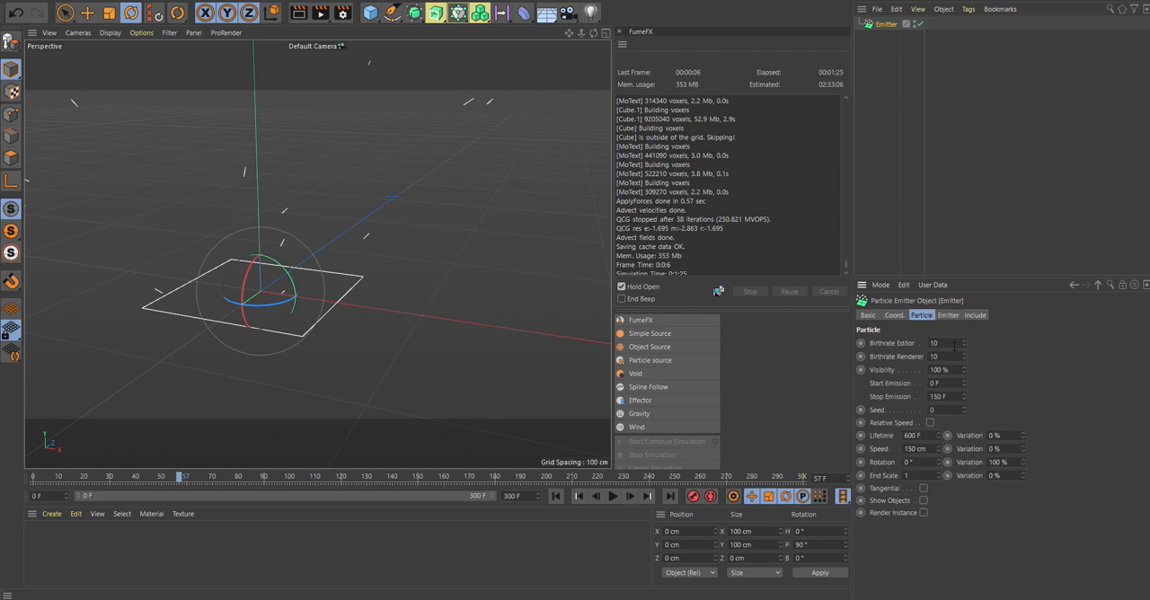
left_click(933, 343)
type("10000")
left_click(942, 396)
type("1")
left_click(557, 496)
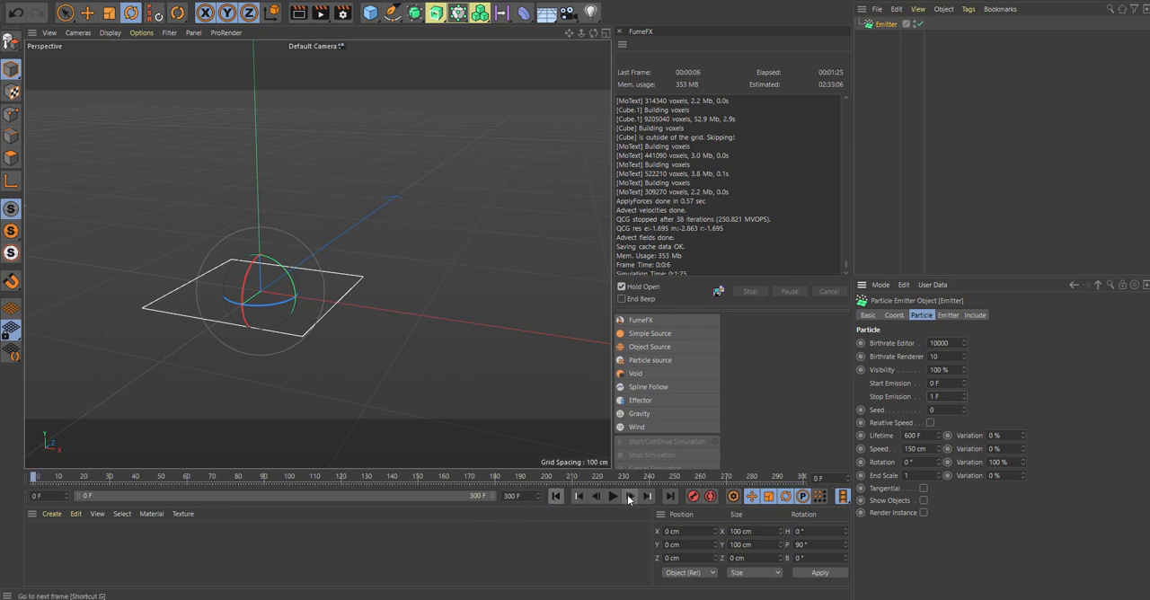
left_click(613, 496)
left_click(614, 497)
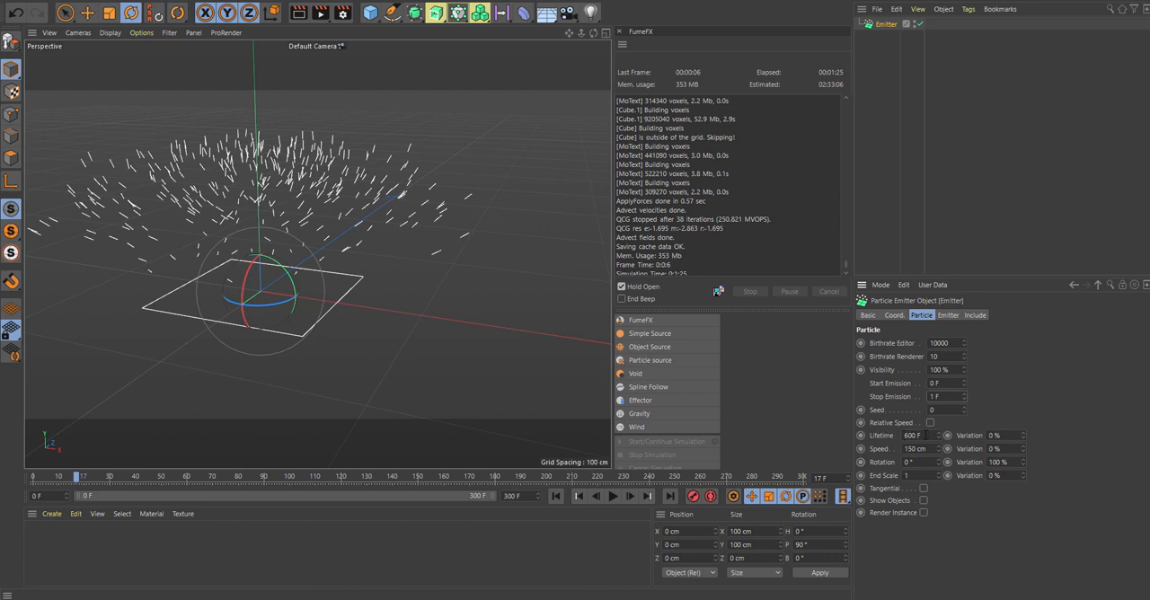
Step: Set the particle lifetime to 15 frames, replay the burst briefly and return to the first frame
left_click_drag(926, 435, 824, 436)
type("15")
key("Return")
scroll(417, 233, "down", 3)
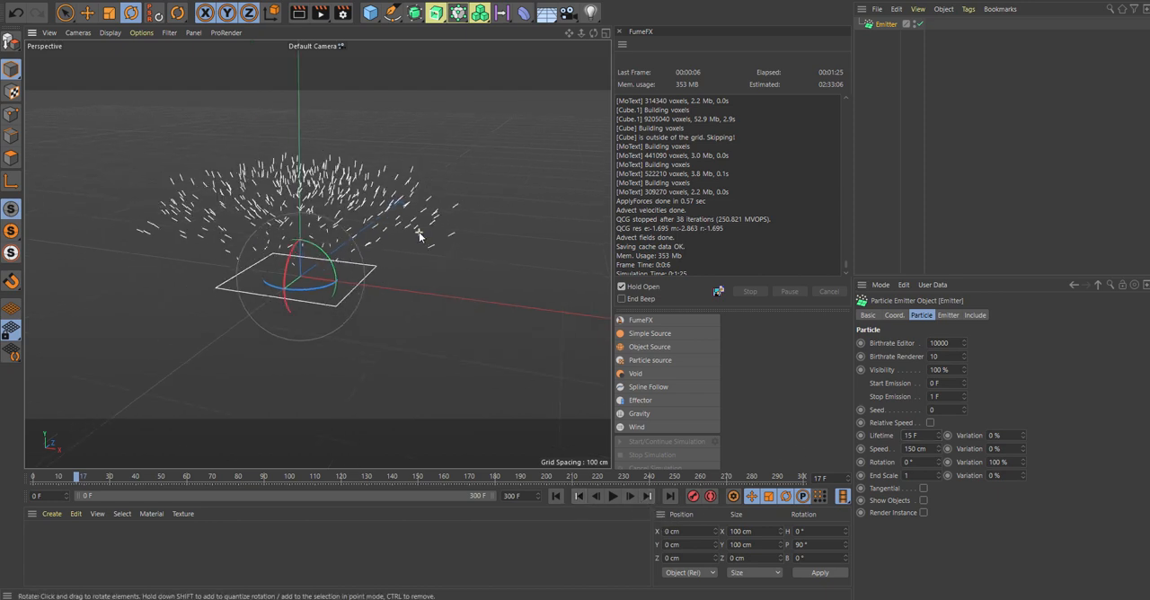
left_click(615, 497)
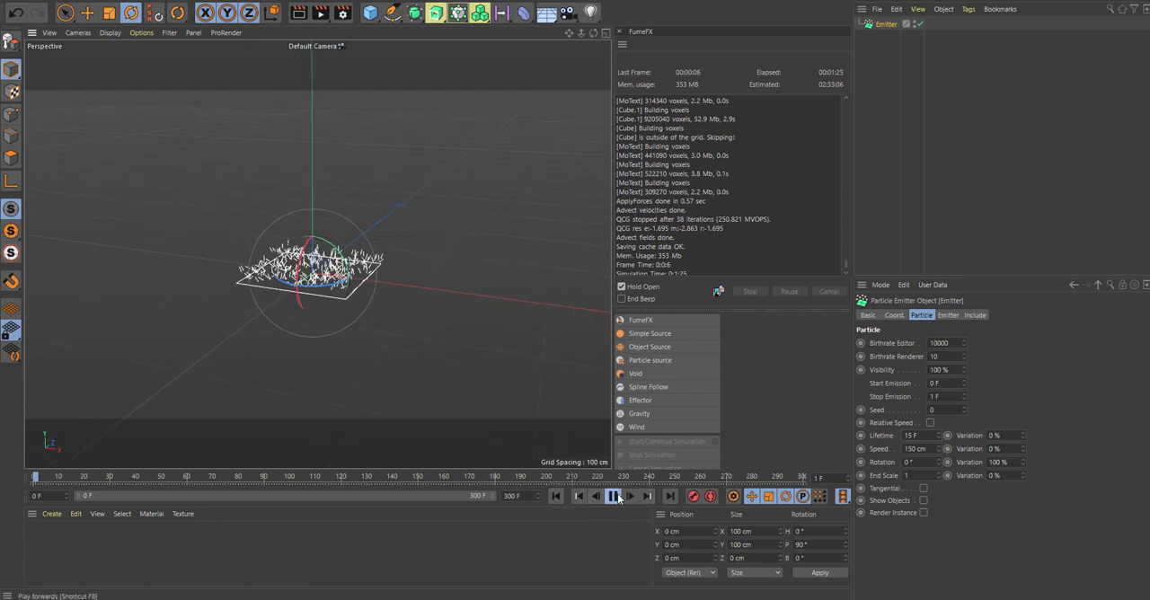
left_click(613, 497)
left_click(556, 497)
Step: Examine the emitter and its playback in the four-view layout and the maximized Top view
left_click_drag(495, 135, 488, 190, "alt")
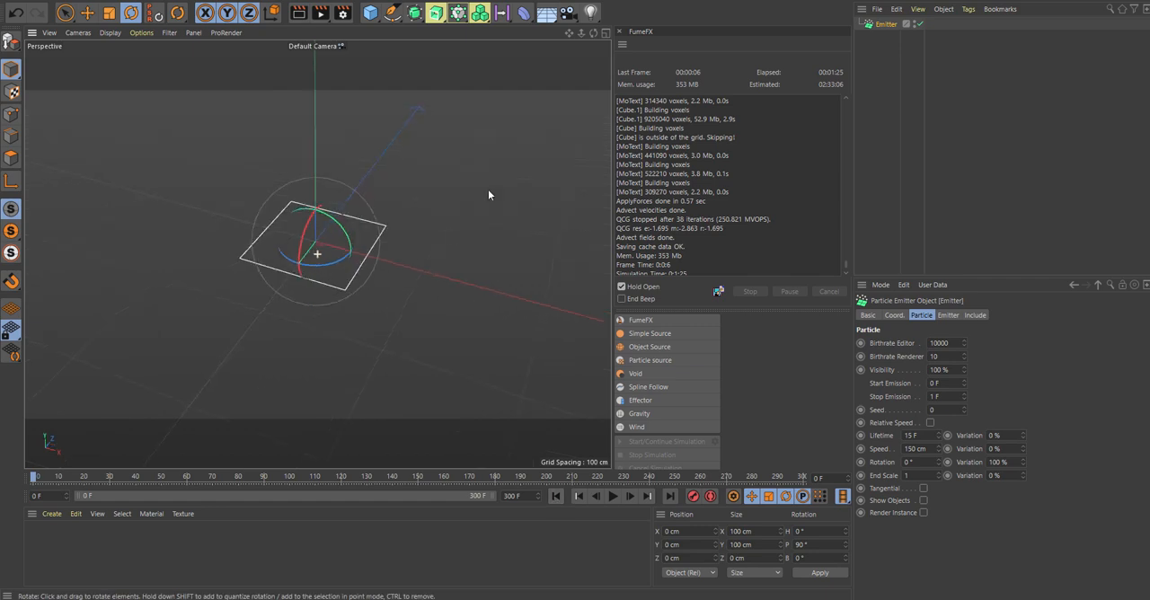
middle_click(491, 187)
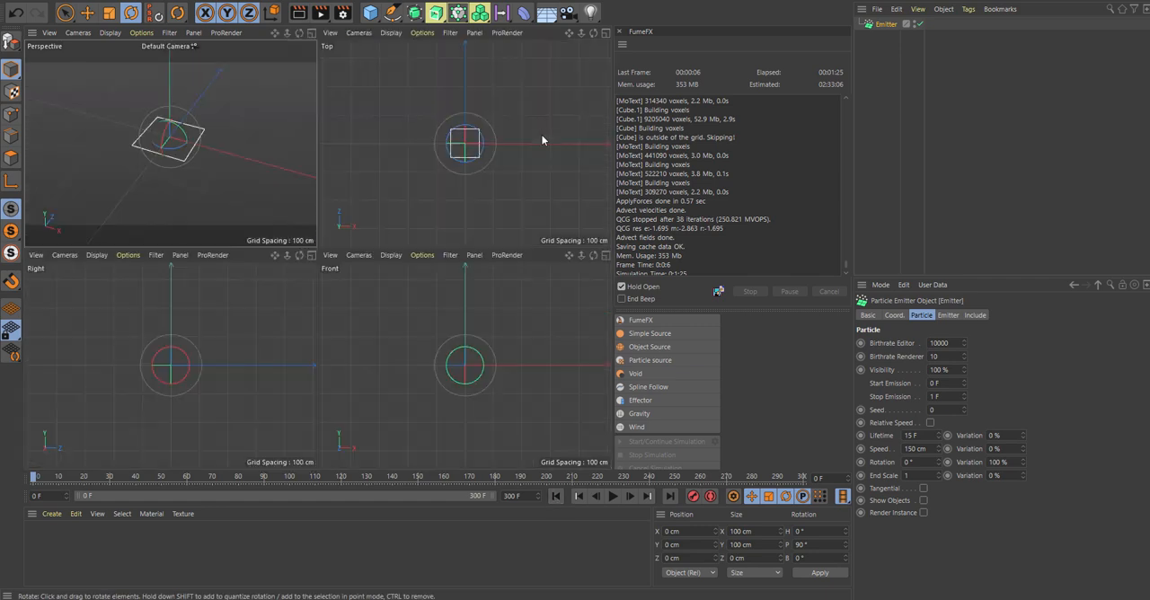
left_click(612, 497)
left_click(611, 497)
middle_click(479, 190)
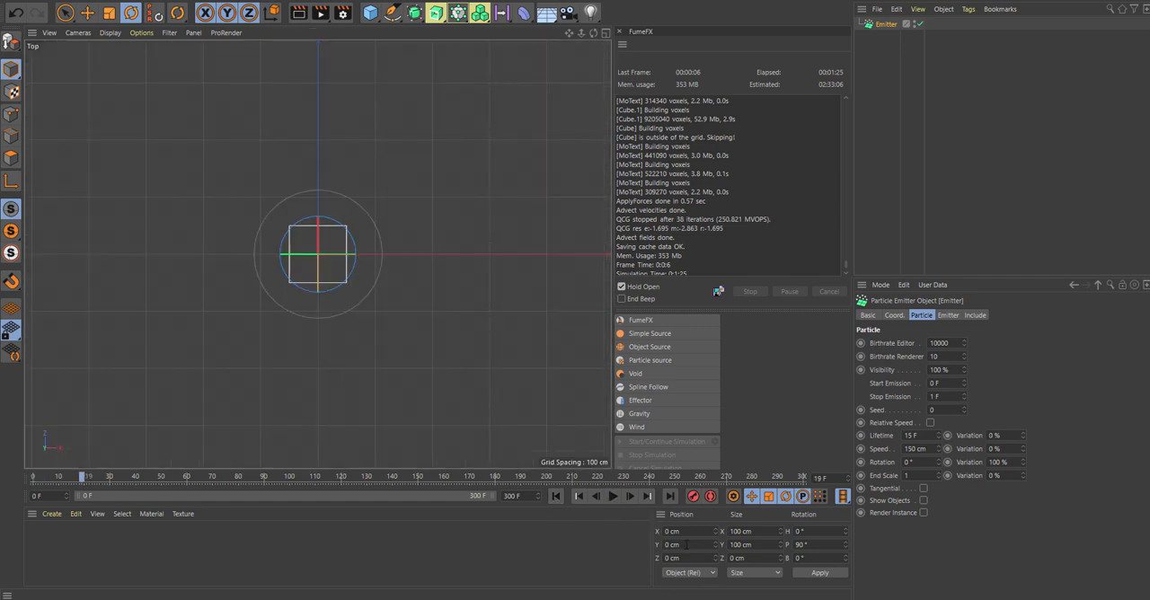
left_click(613, 497)
left_click(613, 498)
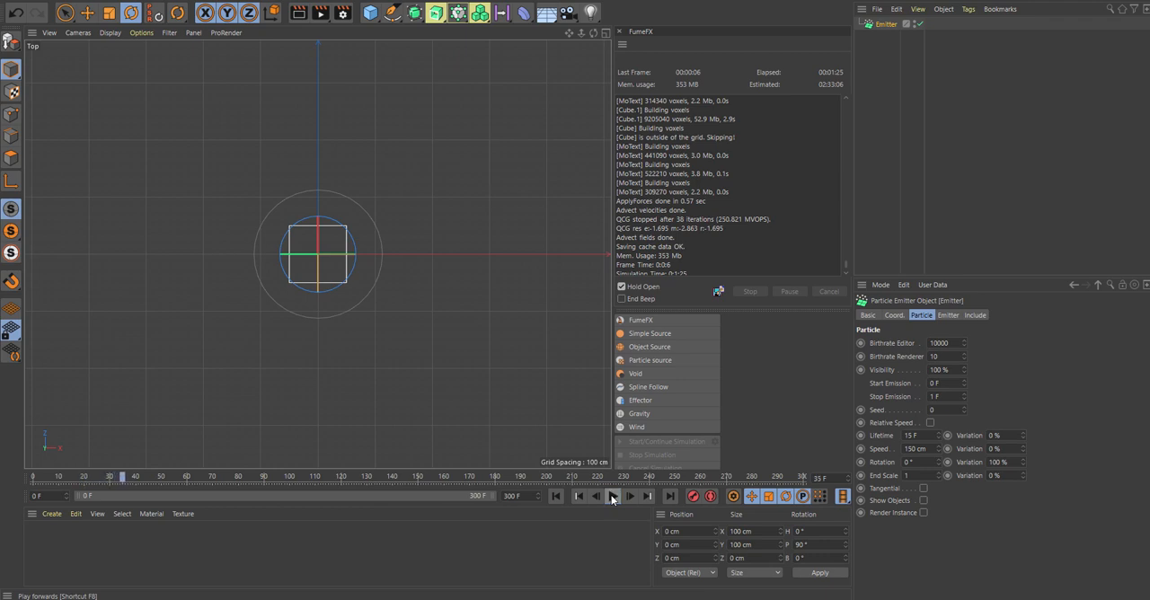
left_click(556, 497)
scroll(366, 316, "up", 3)
left_click(377, 305)
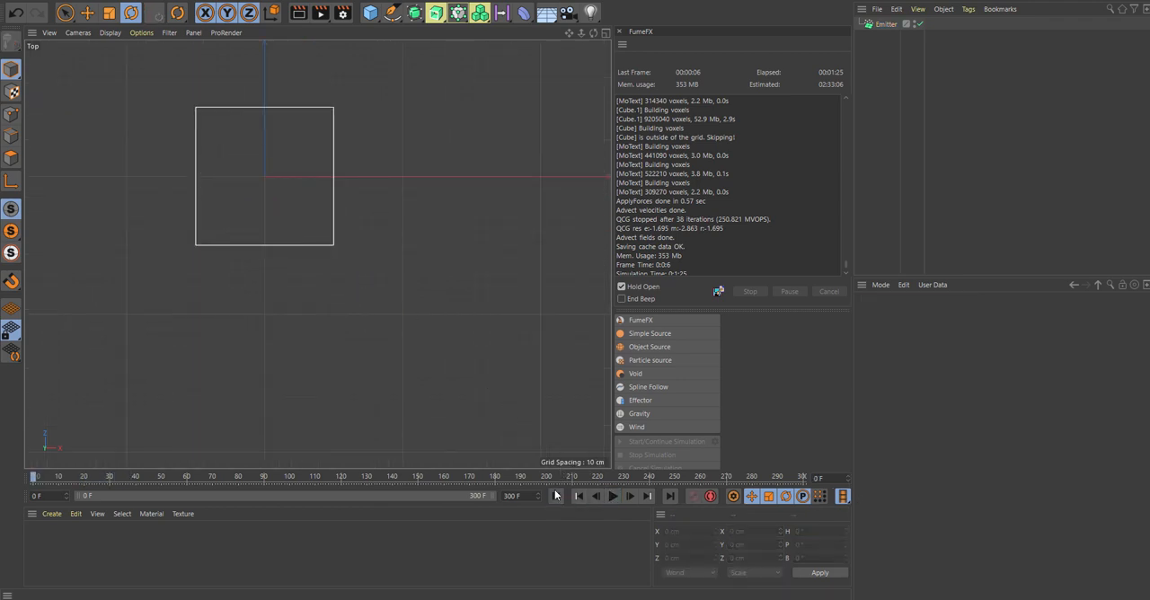
Step: Examine how the particles spread from above, and return to the Perspective view at frame 0
left_click(613, 498)
left_click(613, 498)
left_click(539, 494)
left_click(555, 496)
left_click(613, 497)
left_click(613, 497)
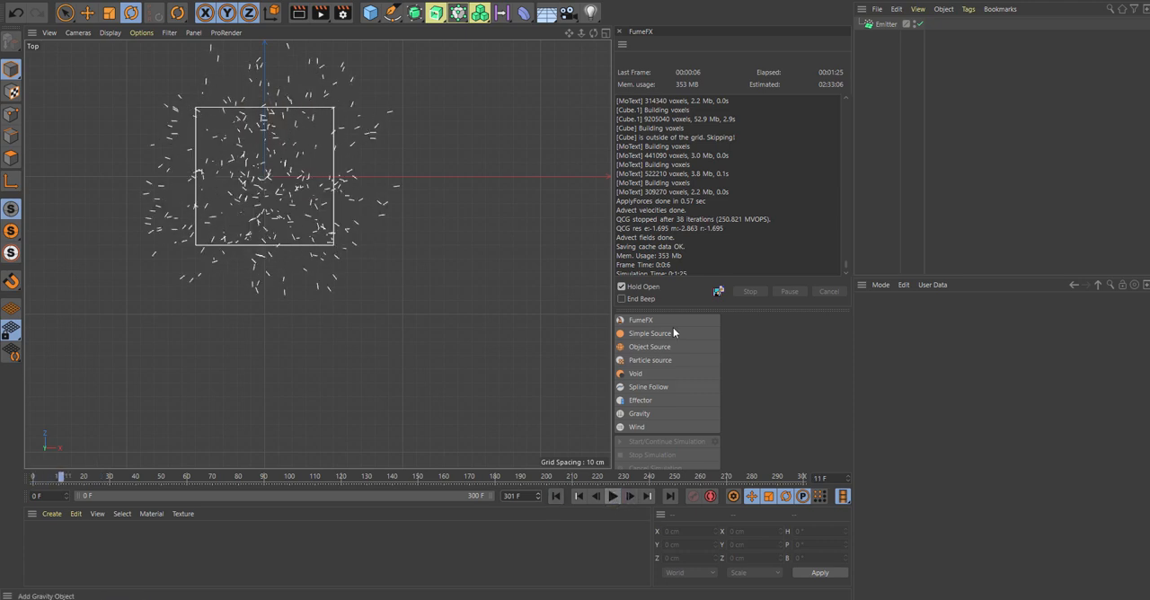
middle_click(360, 235)
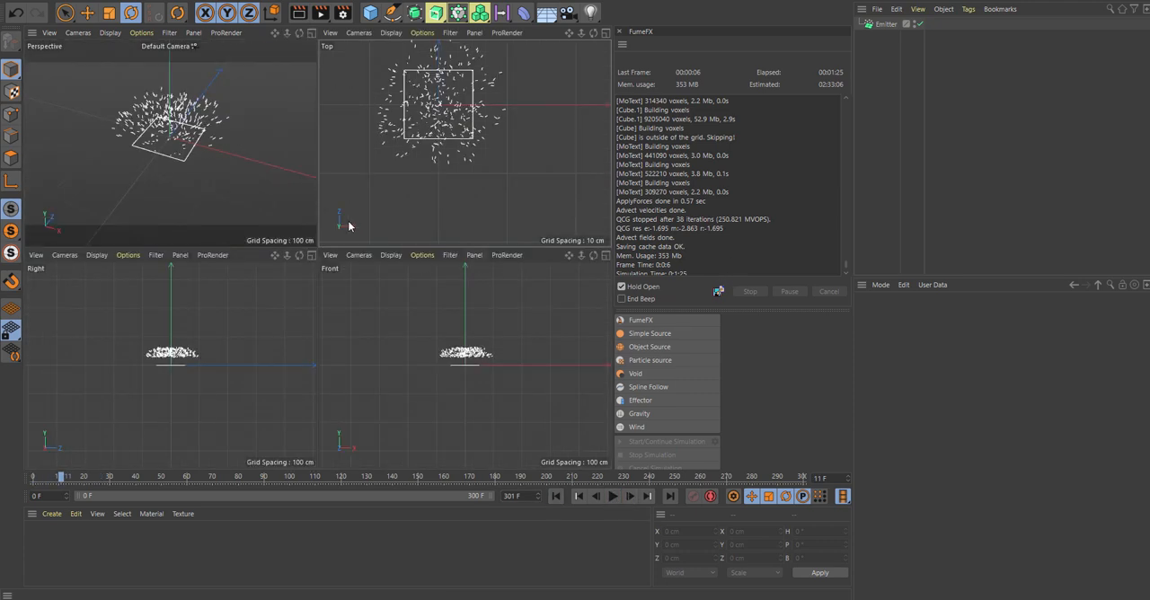
middle_click(286, 202)
left_click_drag(398, 252, 474, 212, "alt")
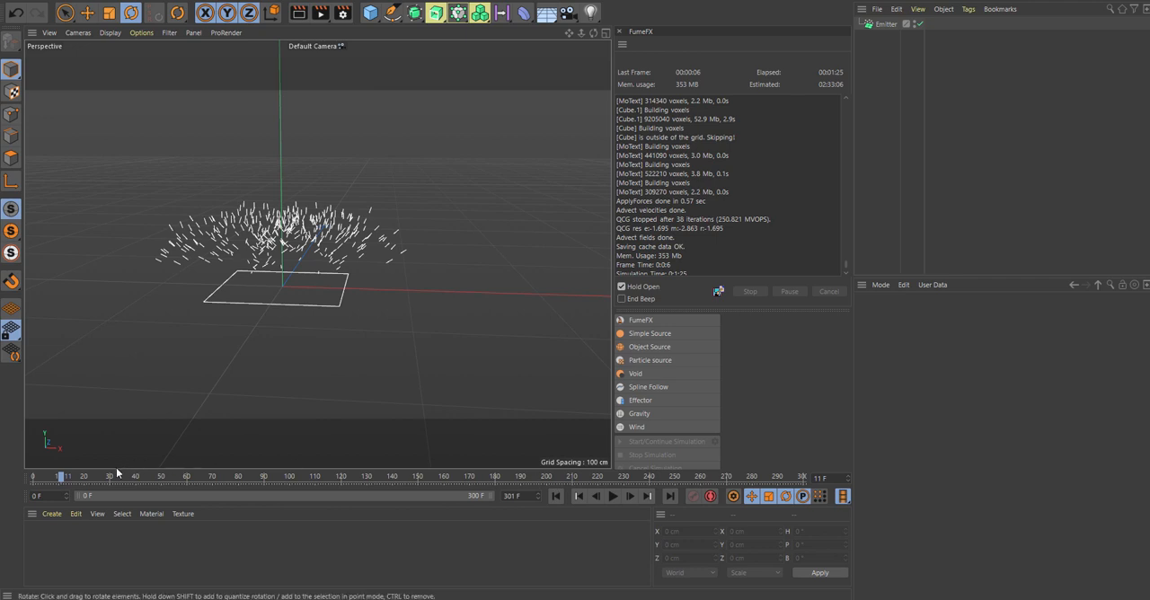
left_click_drag(70, 476, 26, 484)
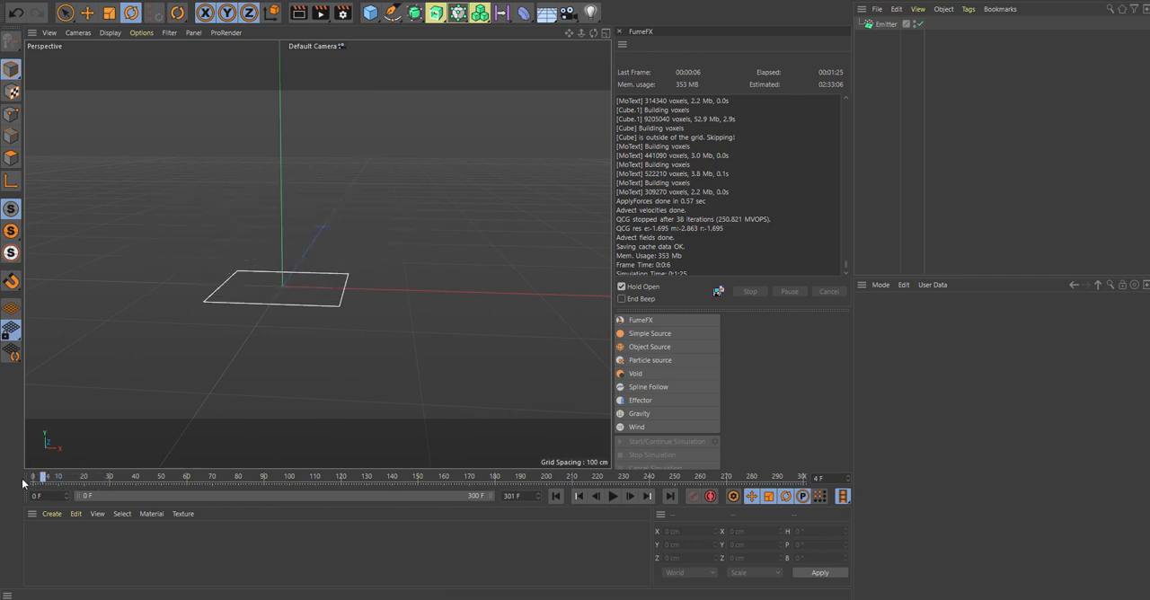
Step: Set the emitter's particle speed to 200 cm and its rotation variation to 59%, and replay the burst several times from the start
left_click(886, 24)
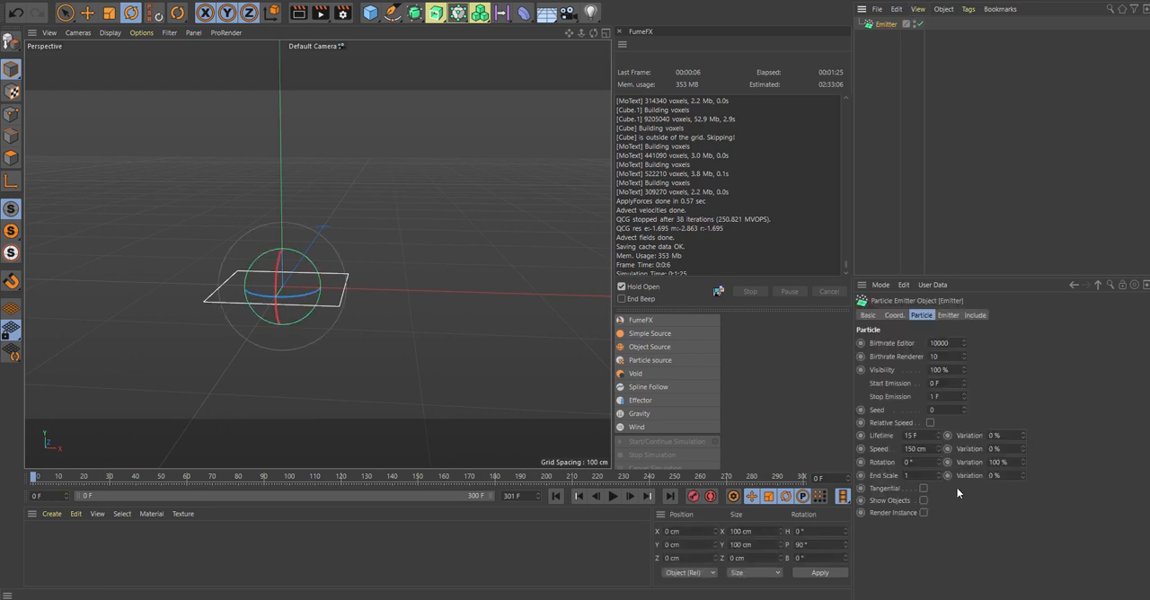
left_click(908, 448)
type("200")
key("Return")
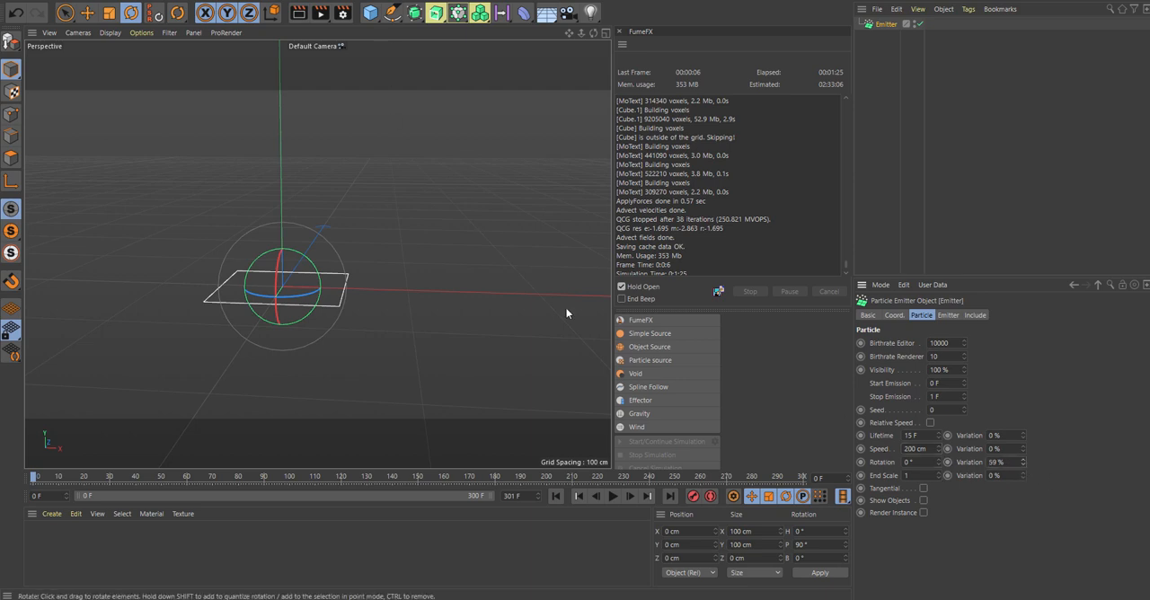
left_click(614, 497)
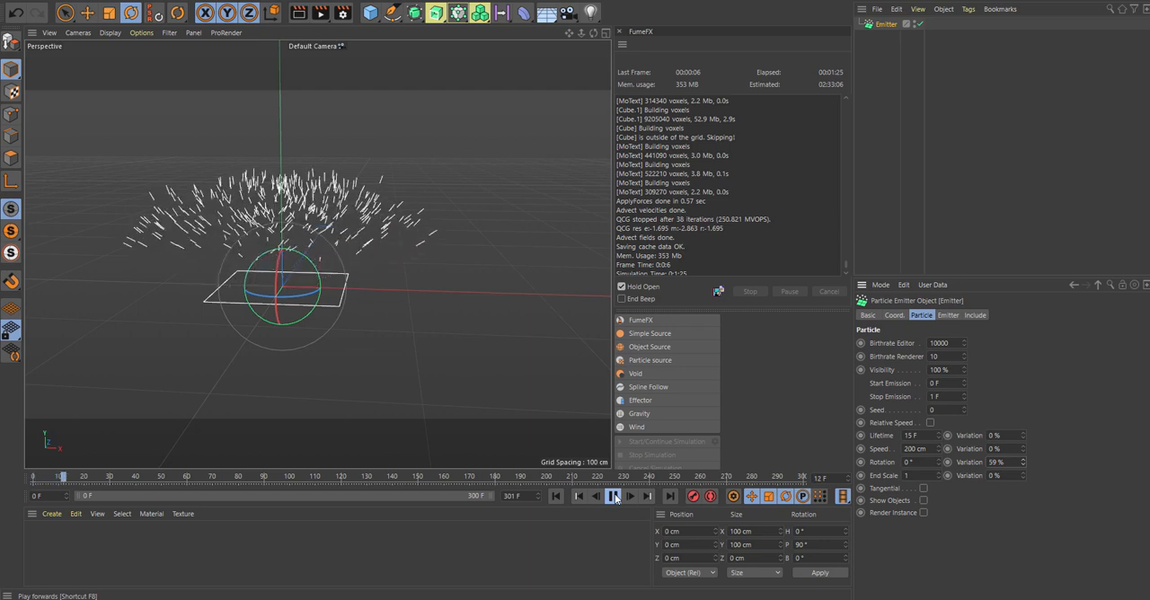
left_click(615, 498)
left_click(558, 498)
left_click(611, 498)
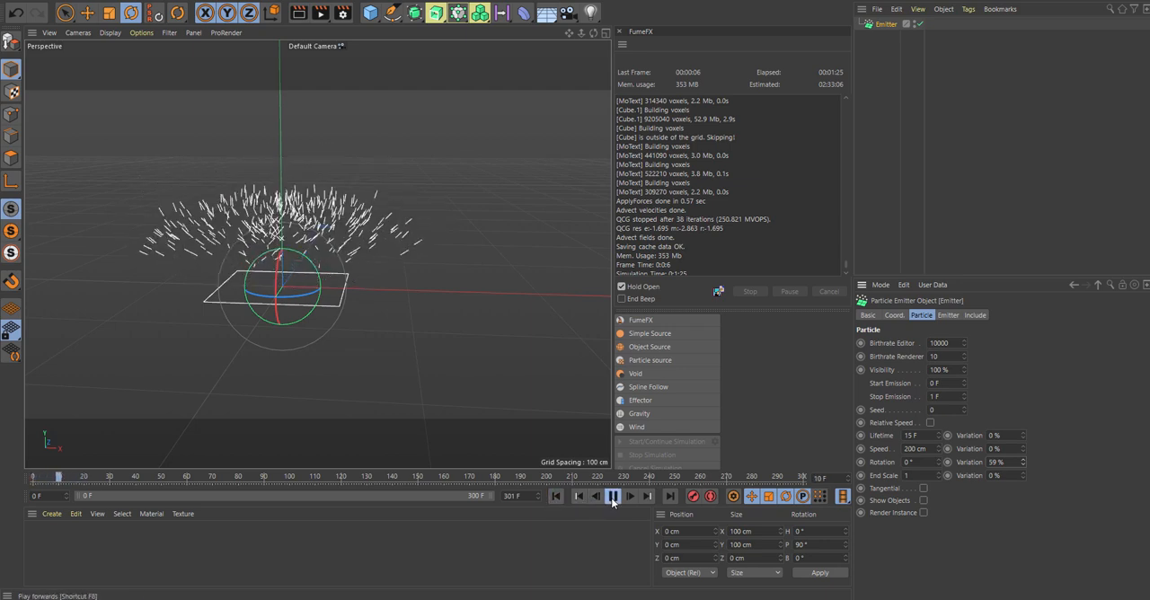
left_click(557, 498)
left_click(611, 497)
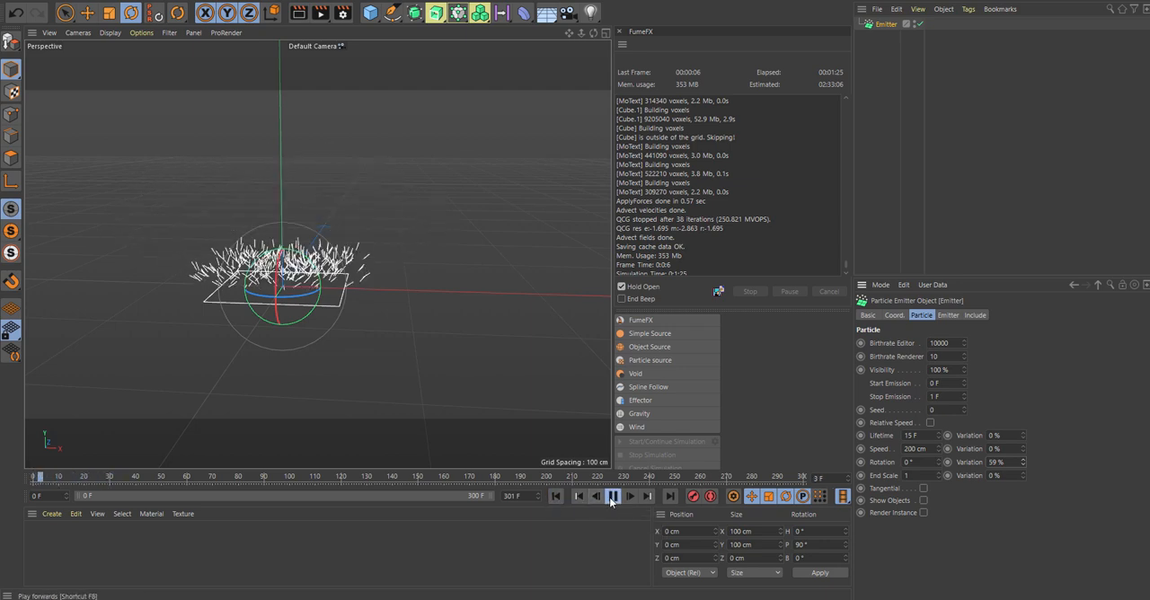
Step: Replay the particle burst from the start, return to frame 0 and examine the emitter in the Perspective view
left_click(556, 498)
left_click(613, 497)
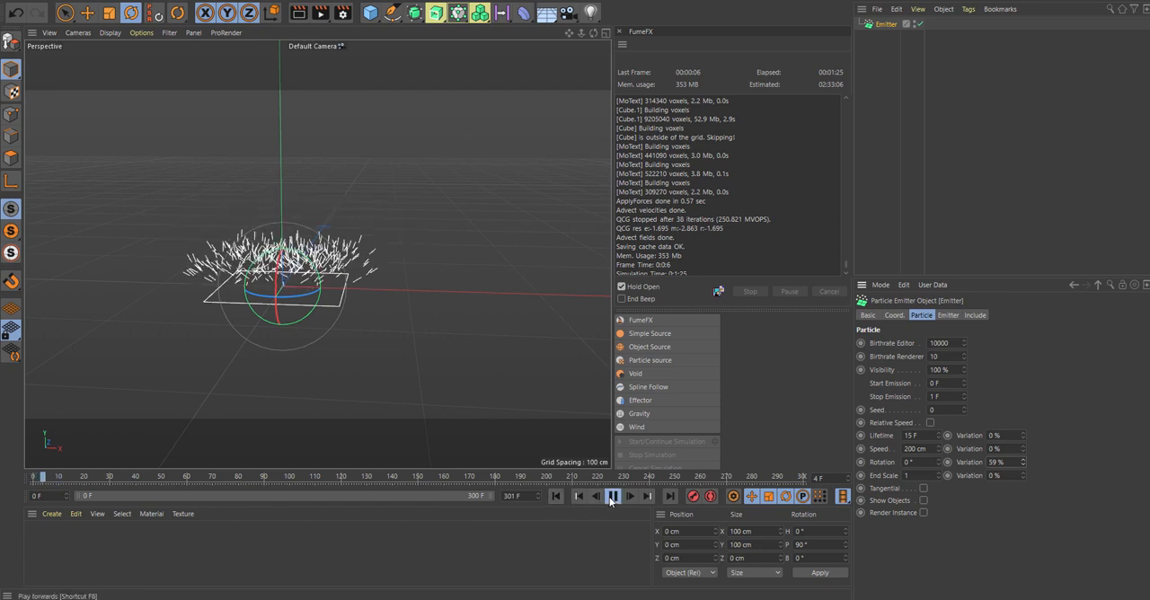
left_click(612, 497)
left_click_drag(62, 483, 29, 478)
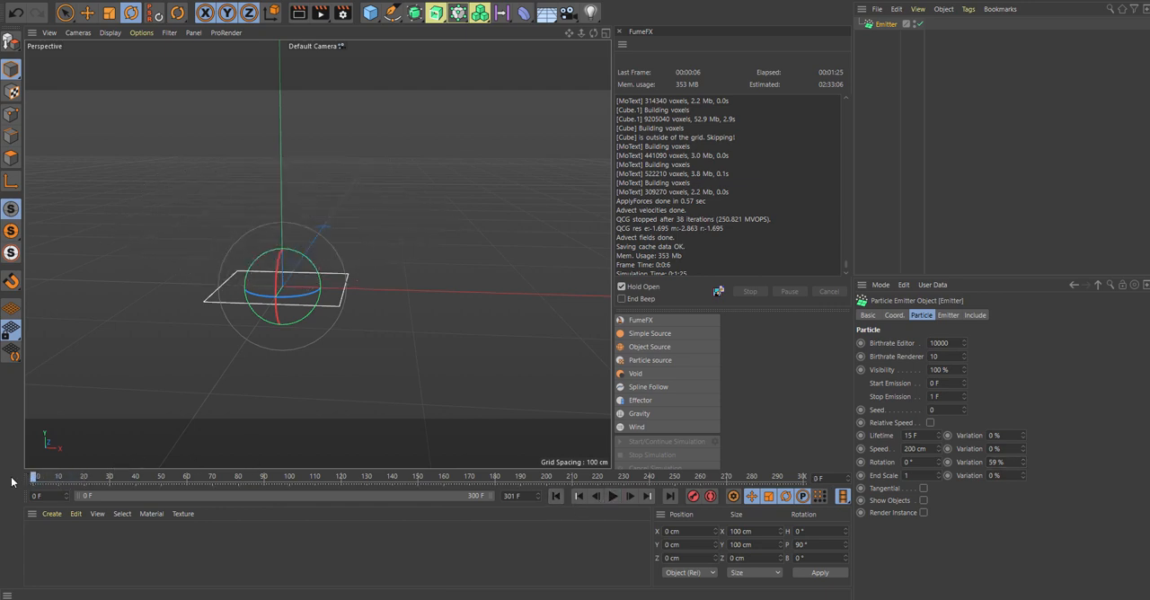
left_click_drag(303, 266, 404, 255, "alt")
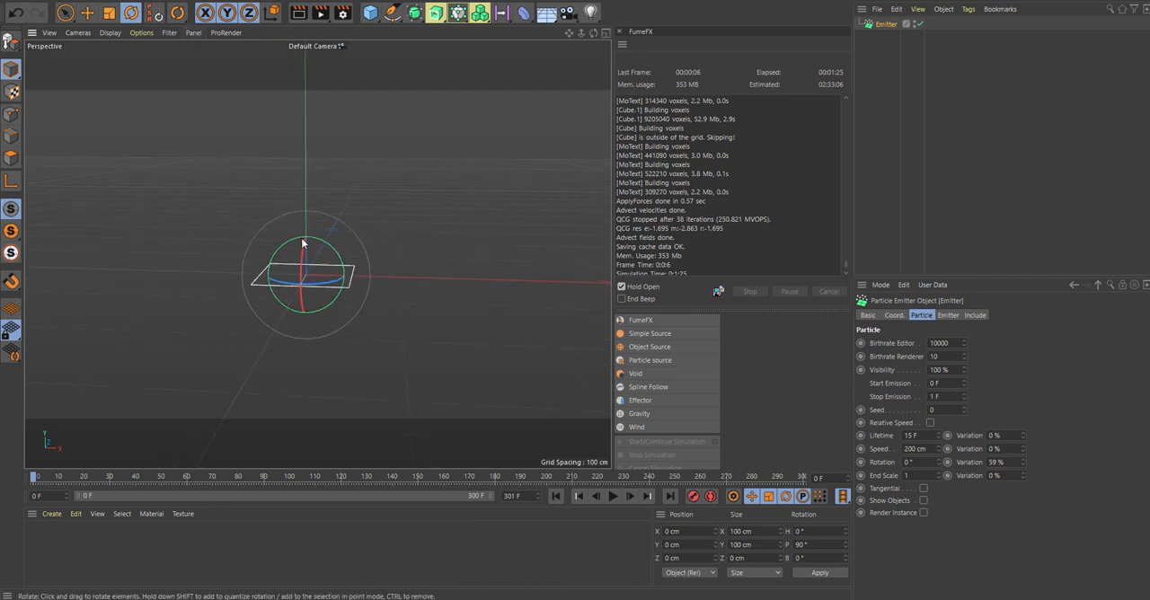
left_click_drag(301, 237, 301, 198, "alt")
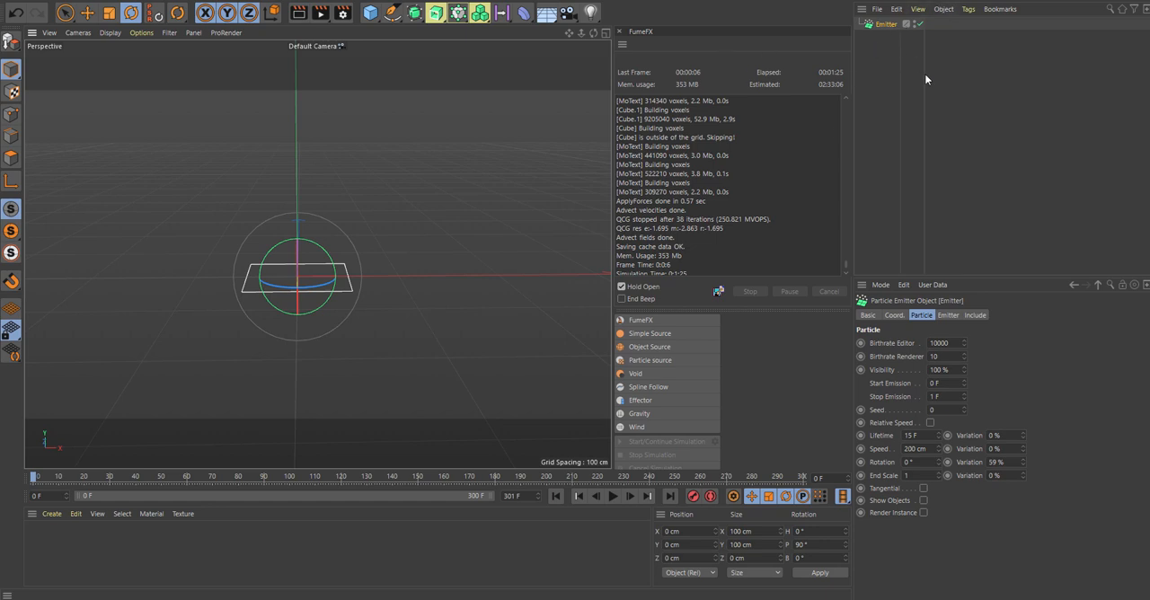
Step: Add a FumeFX Particle source that uses the emitter as its particle object, and compare both objects' settings
left_click(649, 360)
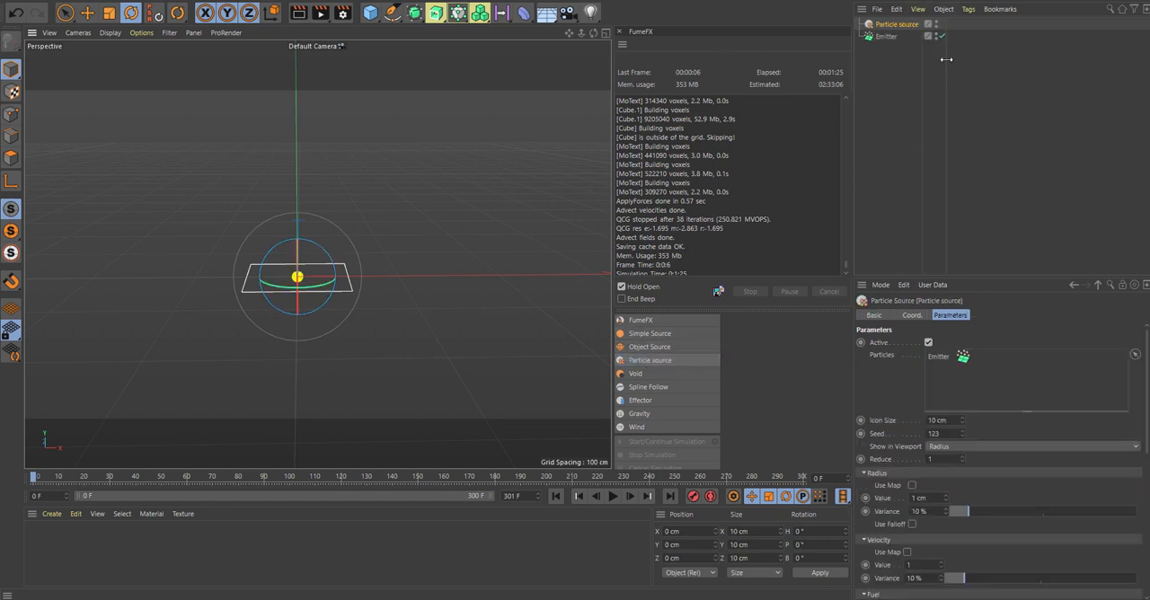
left_click(890, 37)
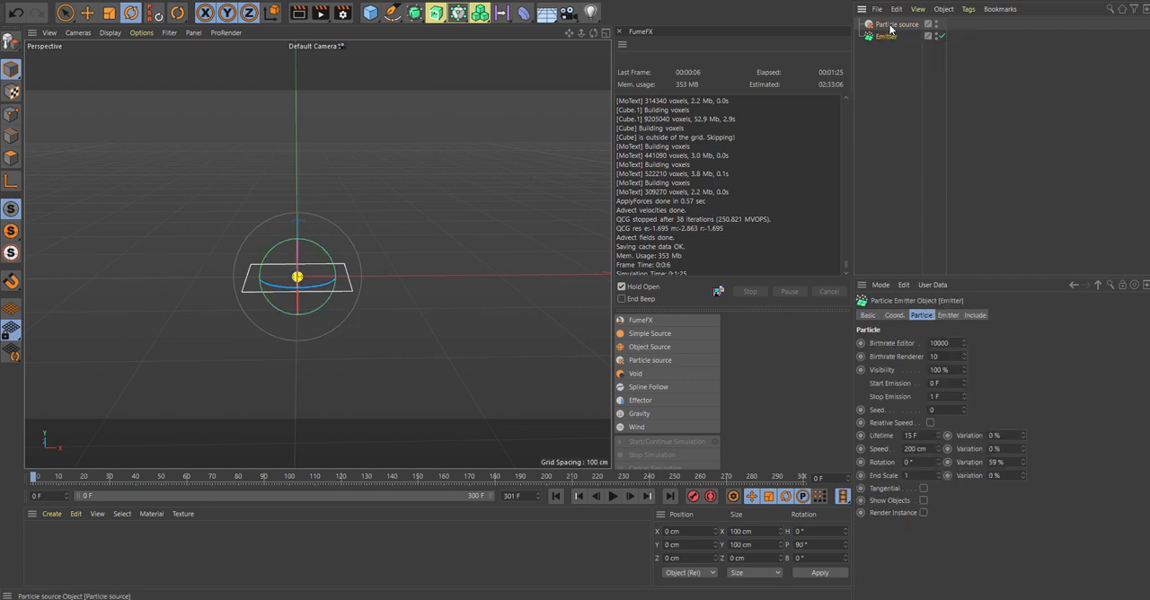
left_click(892, 26)
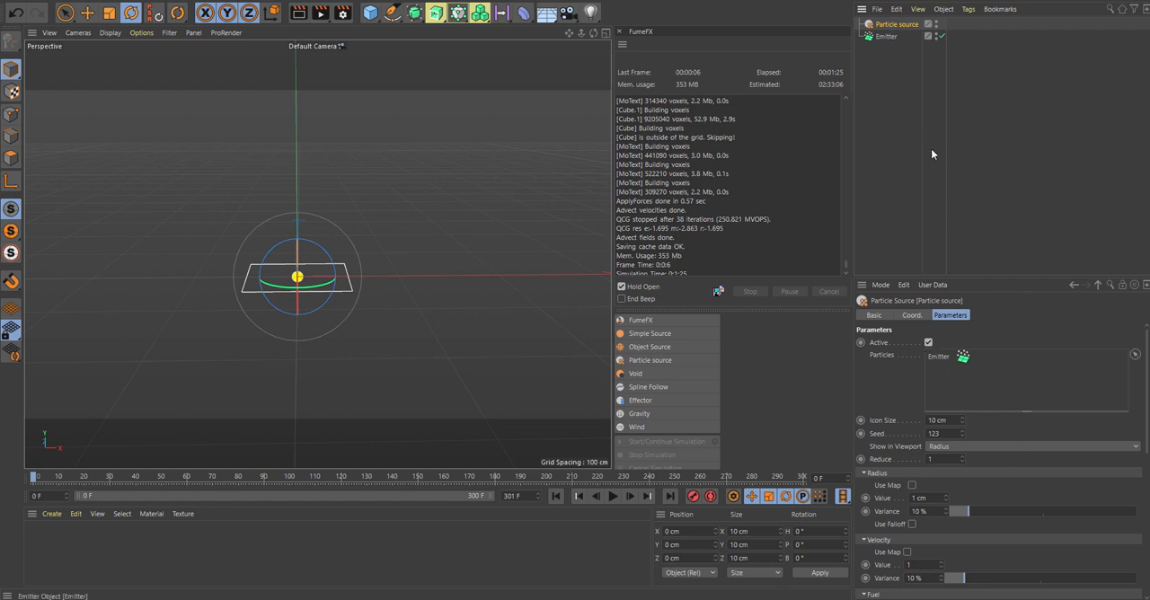
Step: Move to frame 1 and set the particle source's radius value to 3.5 cm
mouse_move(35, 481)
left_mouse_down()
mouse_move(152, 481)
mouse_move(38, 482)
left_mouse_up()
scroll(284, 291, "up", 5)
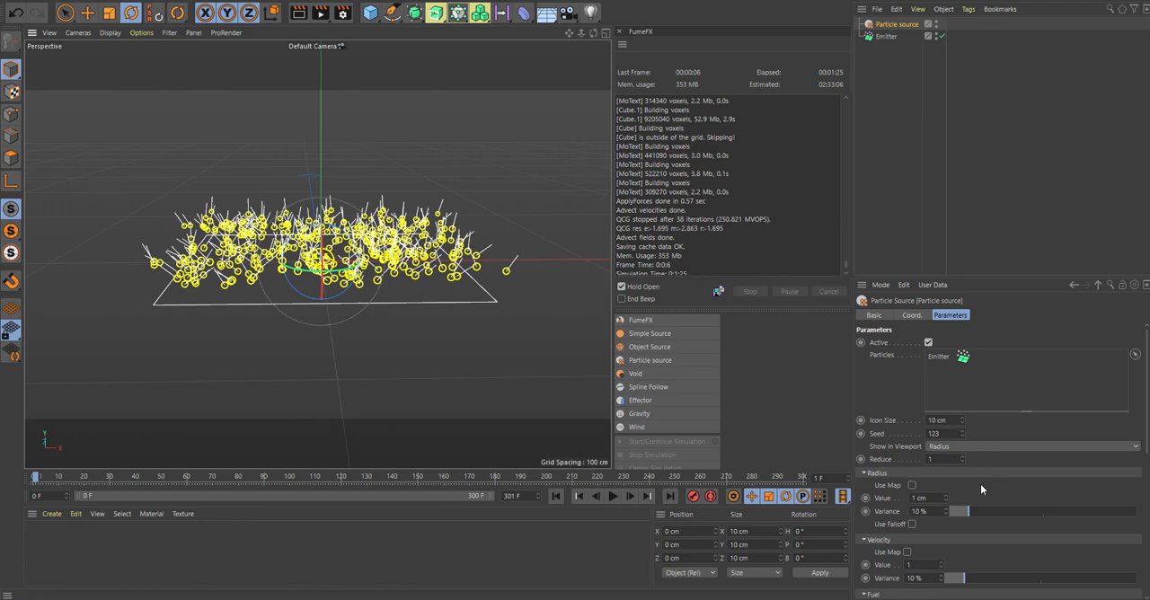
left_click_drag(948, 499, 948, 467)
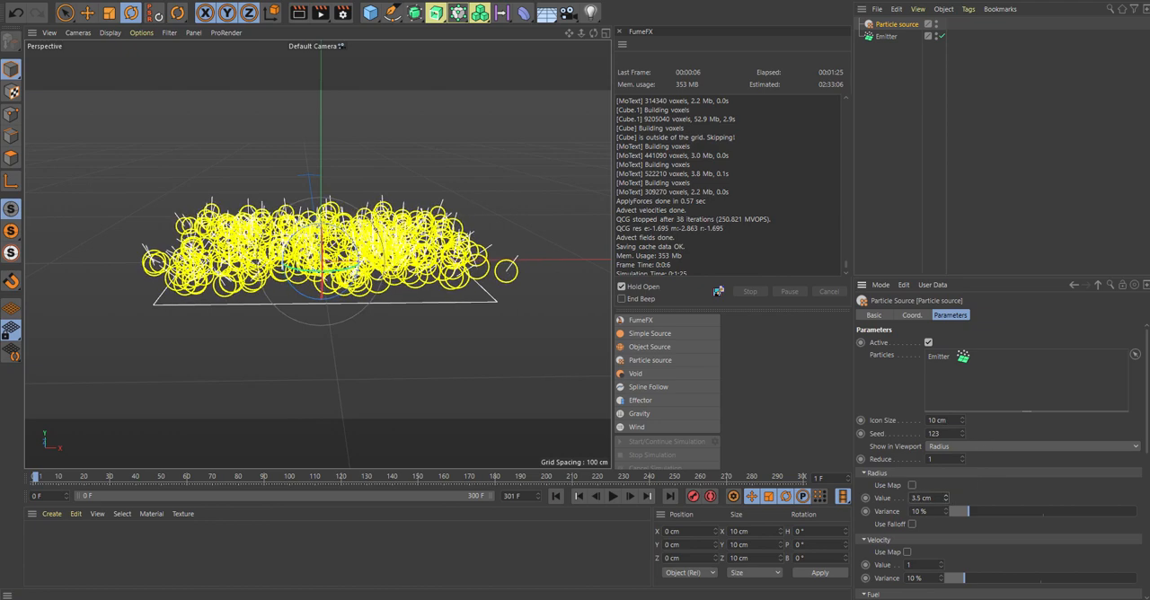
Step: Replay the burst several times from the start to examine the source radii around the particles, ending at frame 0
left_click(557, 496)
left_click(612, 496)
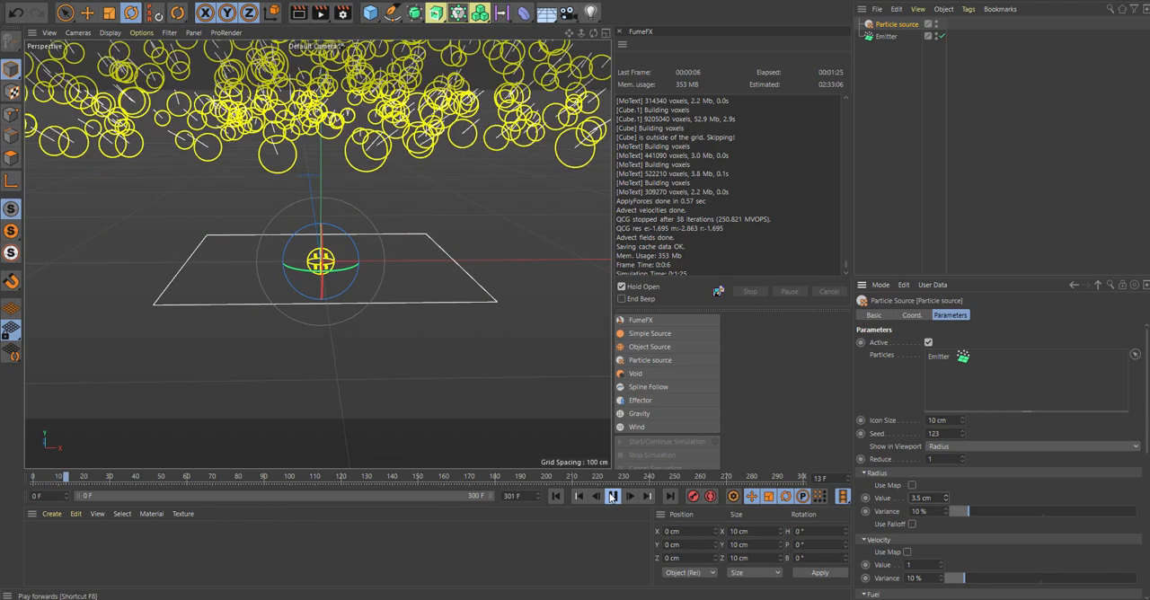
scroll(378, 246, "down", 6)
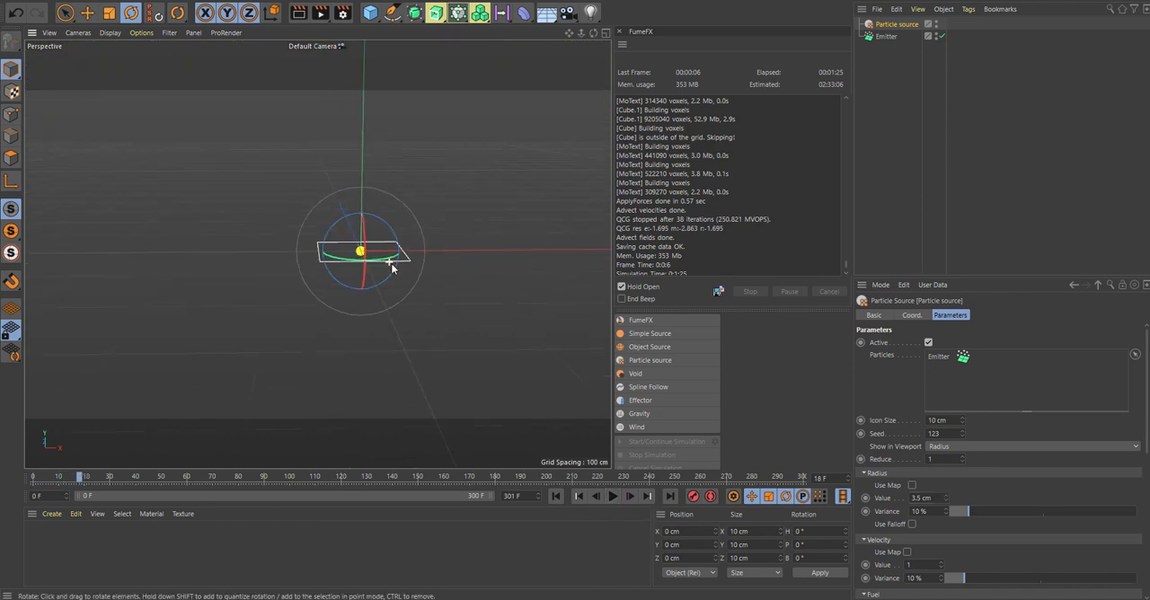
left_click(555, 496)
left_click(618, 496)
left_click(618, 497)
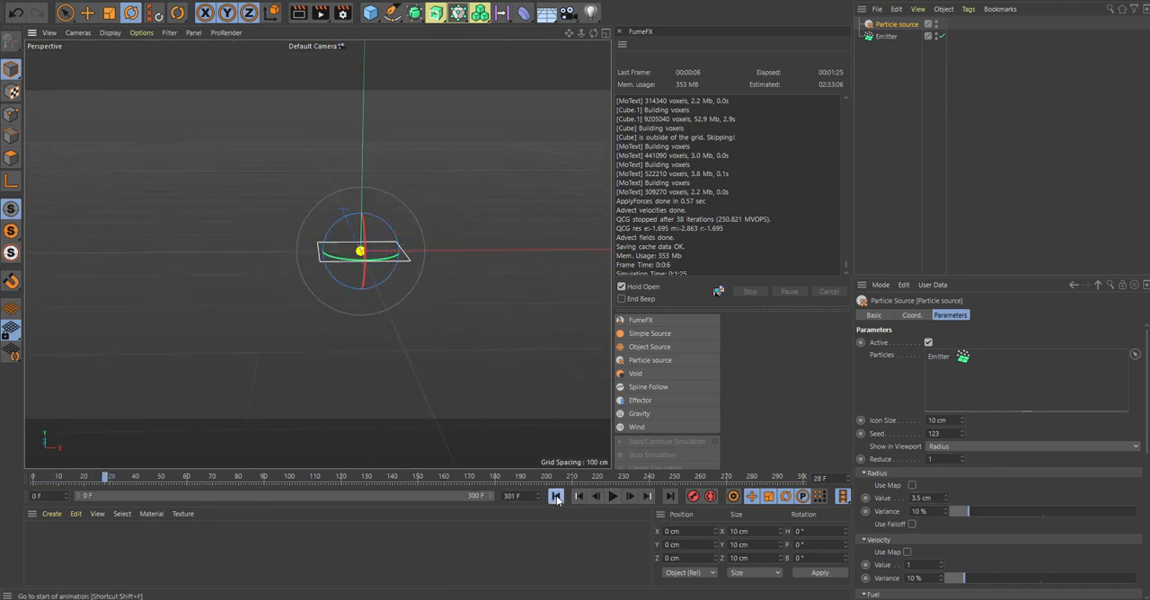
left_click(557, 497)
left_click(614, 497)
left_click(556, 497)
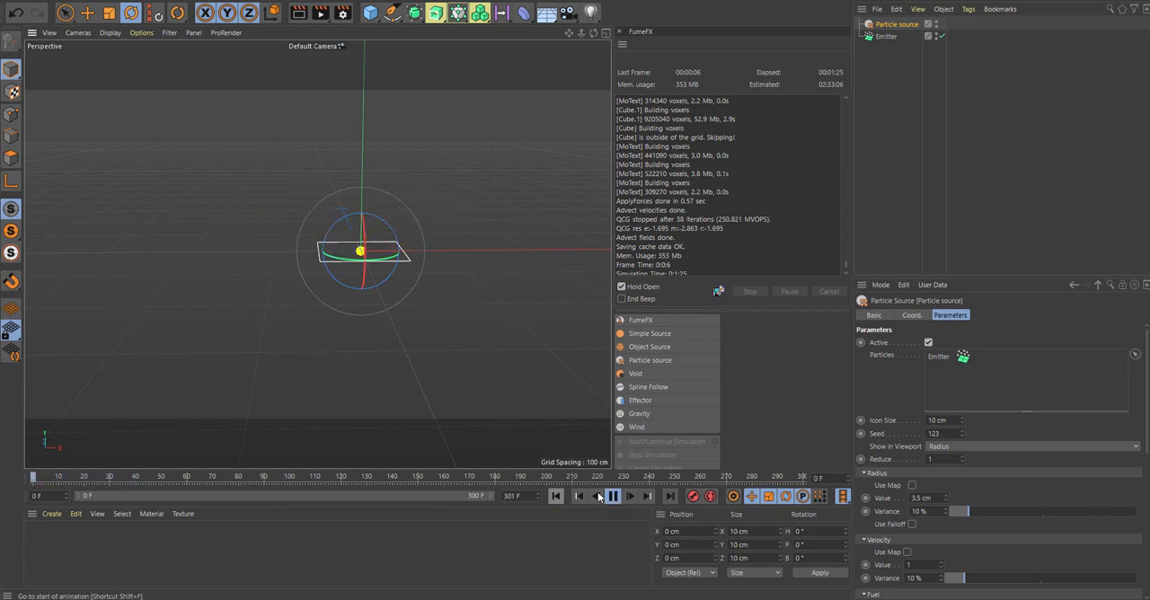
left_click(611, 497)
left_click(557, 496)
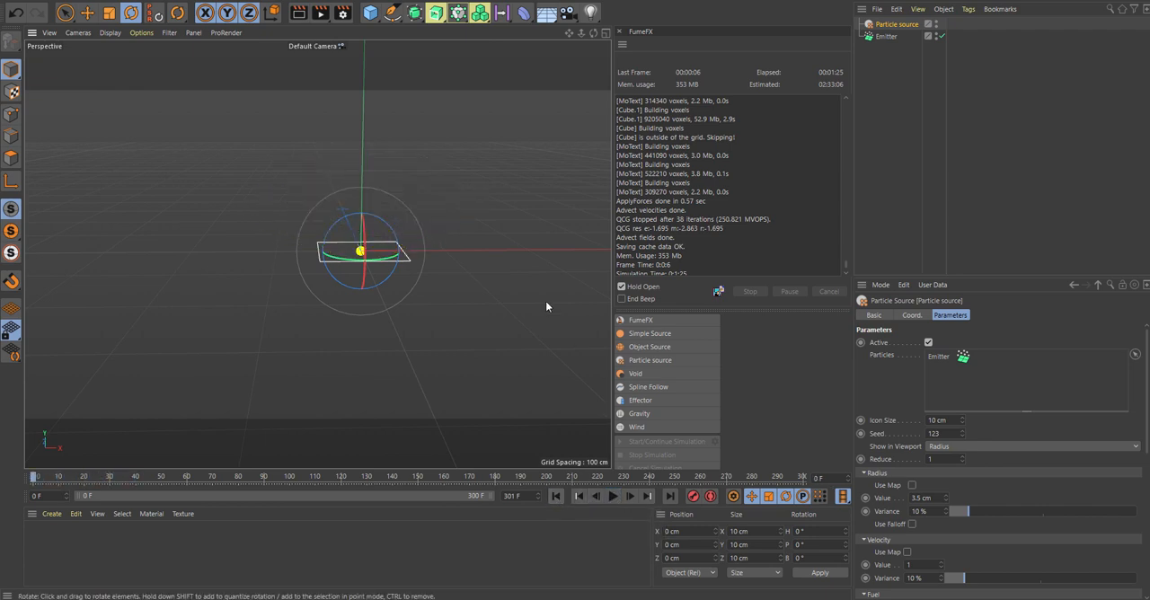
left_click_drag(491, 271, 535, 209, "alt")
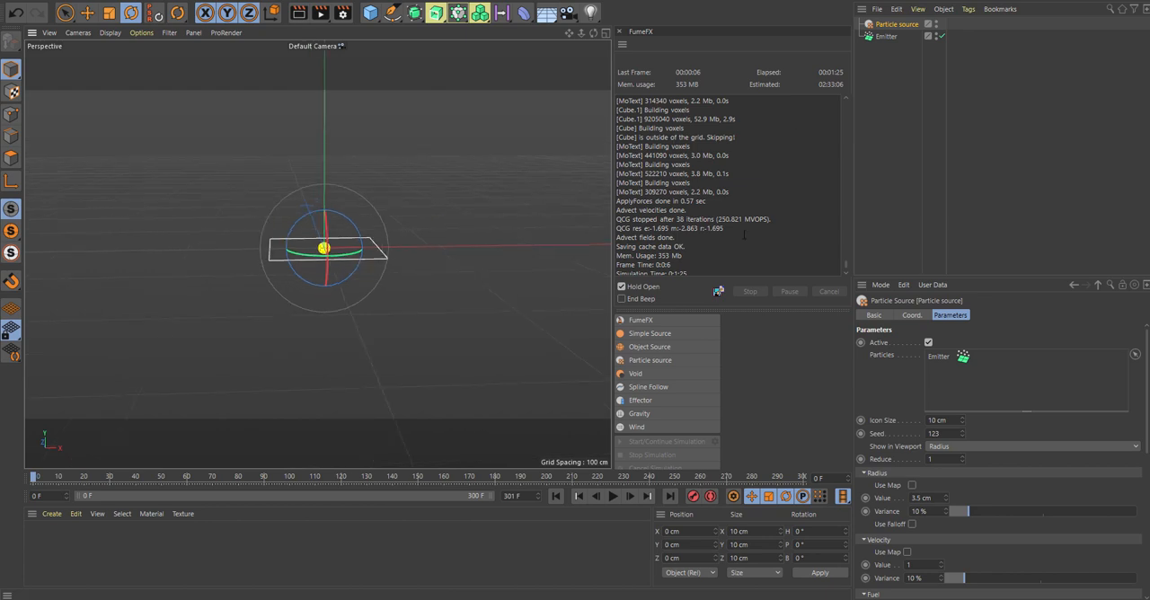
Step: Add a FumeFX container around the emitter and scale it uniformly to about 418.8 cm per side
left_click(650, 320)
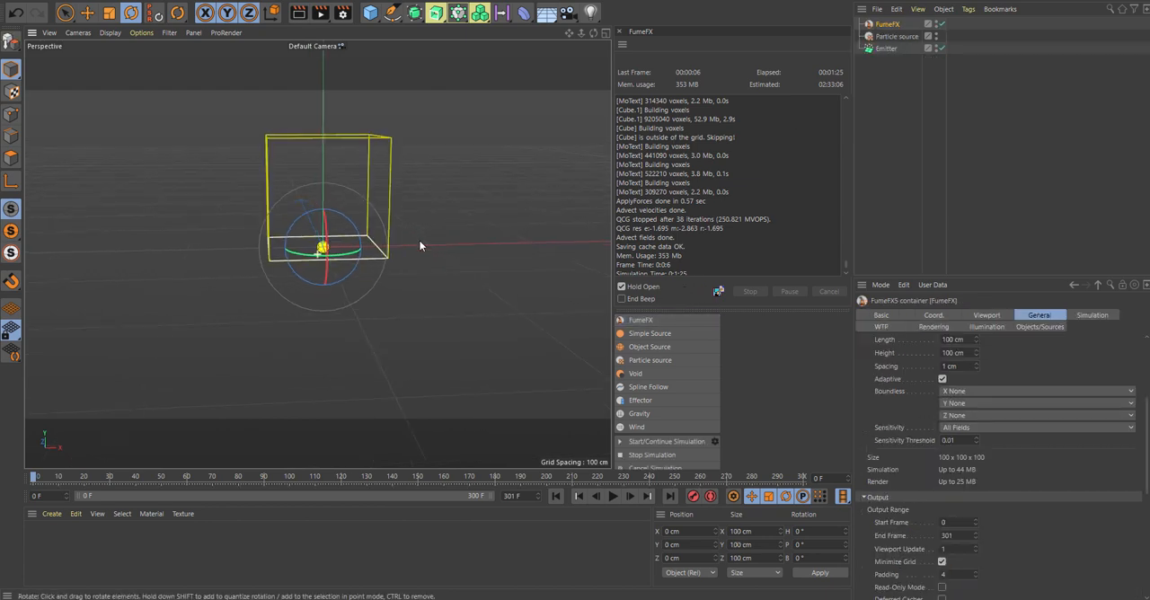
left_click_drag(419, 239, 466, 251, "alt")
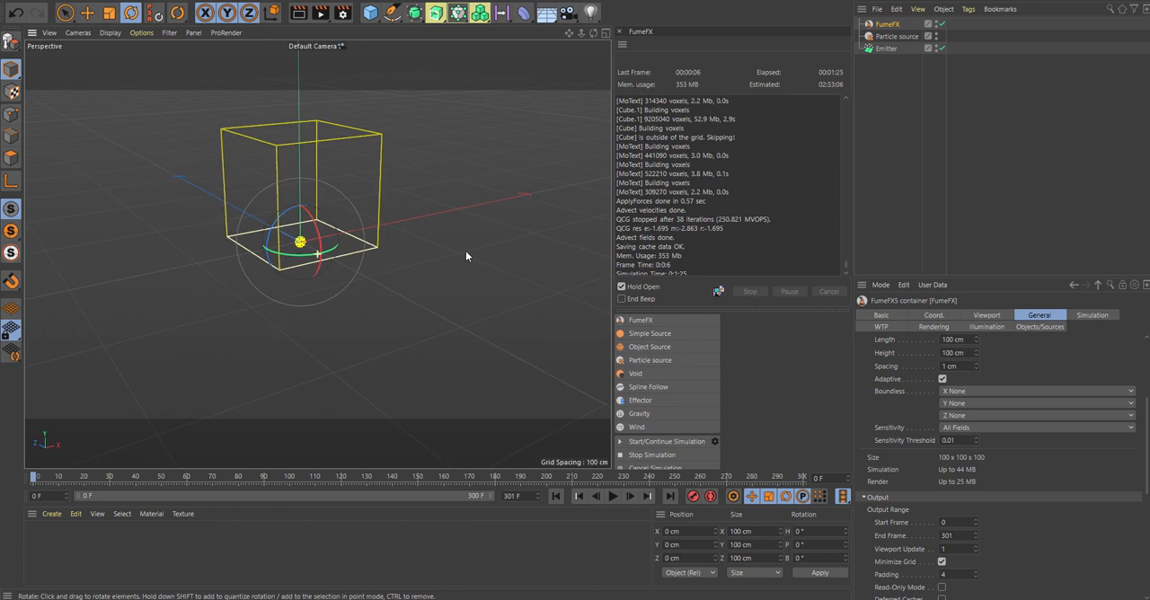
left_click(110, 15)
left_click_drag(347, 147, 580, 147)
scroll(529, 205, "down", 3)
left_click_drag(318, 254, 392, 252, "alt")
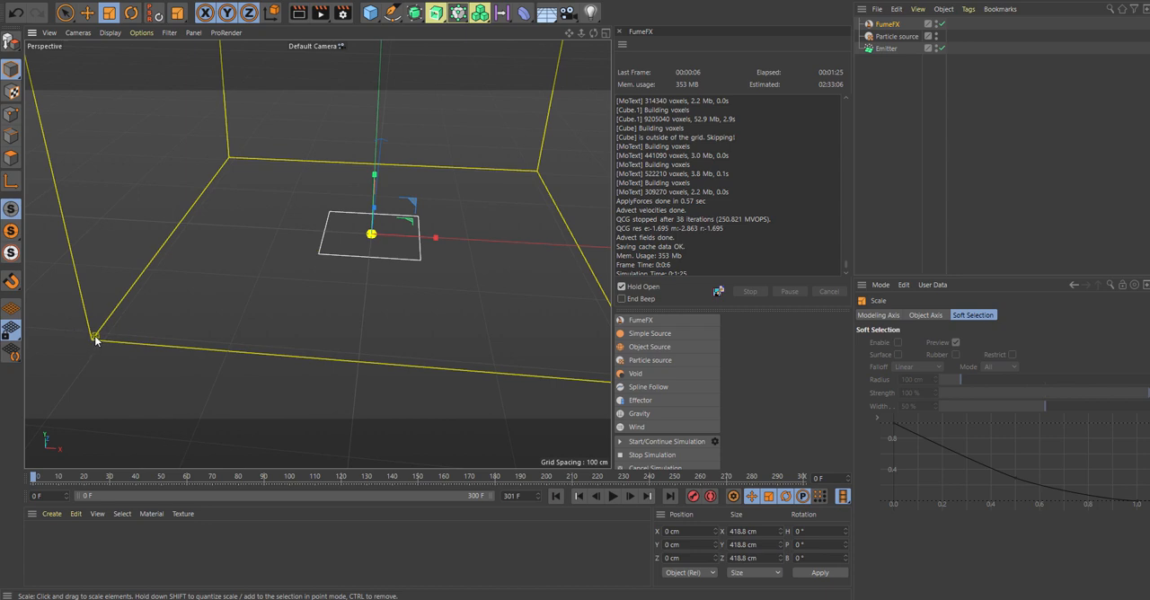
left_click_drag(437, 231, 448, 201, "alt")
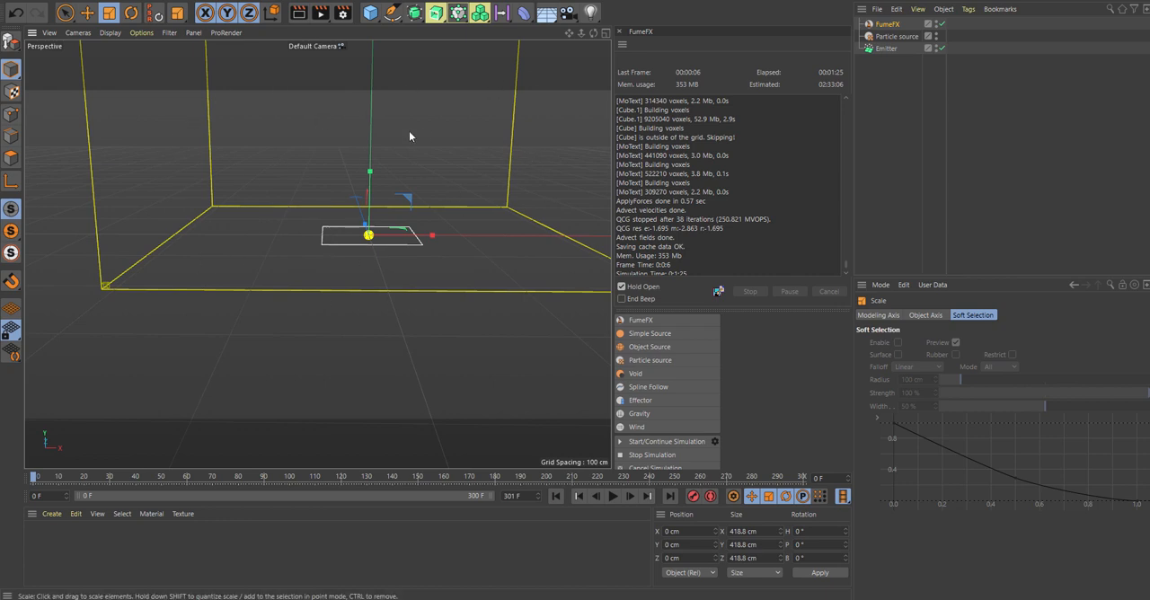
Step: Check the source objects assigned to the FumeFX container
left_click(888, 26)
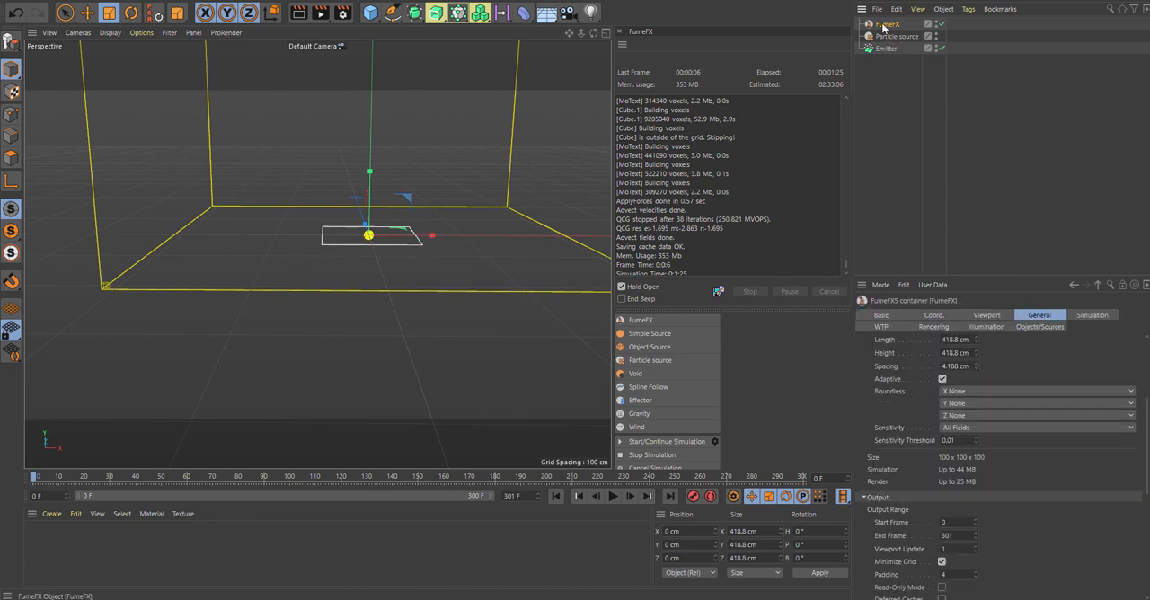
left_click(1035, 328)
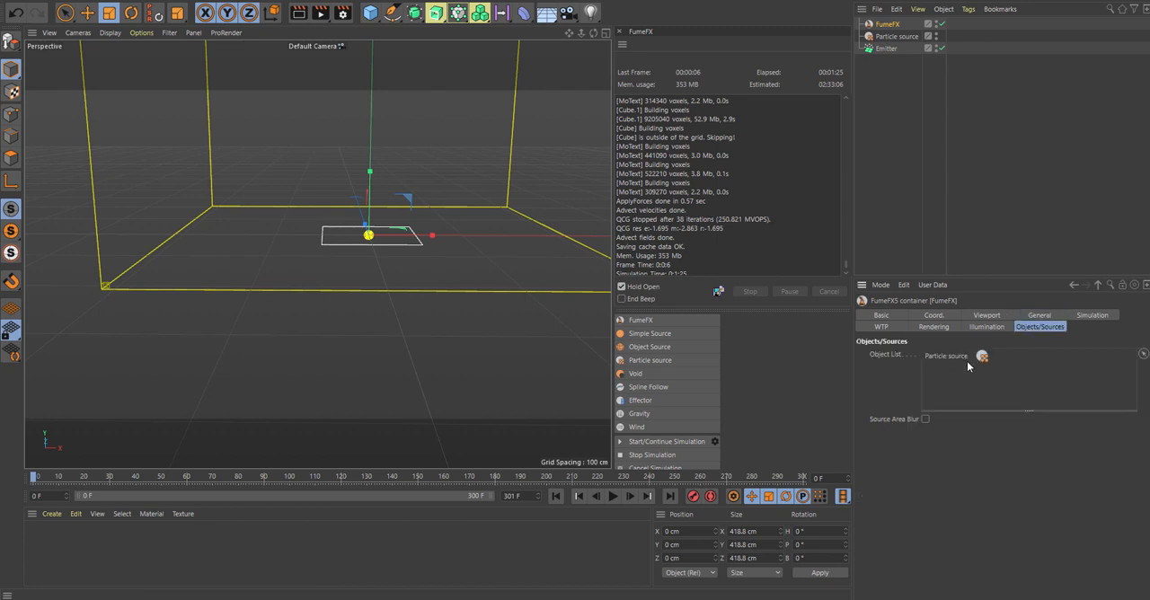
scroll(496, 178, "down", 5)
left_click_drag(571, 33, 493, 180)
Step: Place a light above one side of the container at about X -341, Y 499 cm, and duplicate it to about X 391 cm
left_click(590, 14)
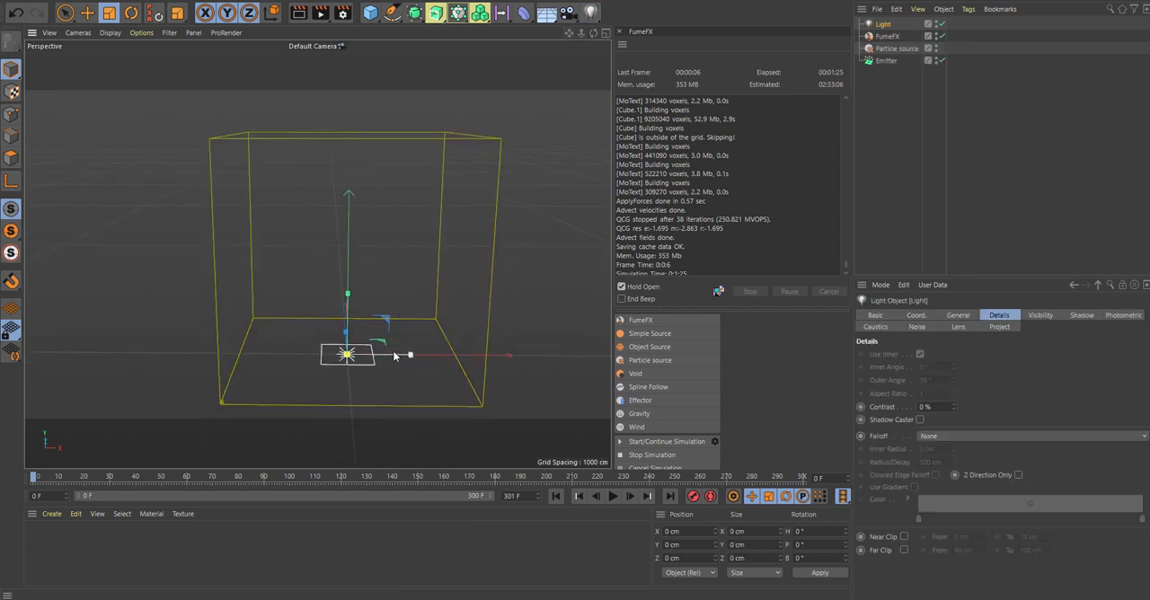
key("e")
left_click_drag(410, 354, 209, 355)
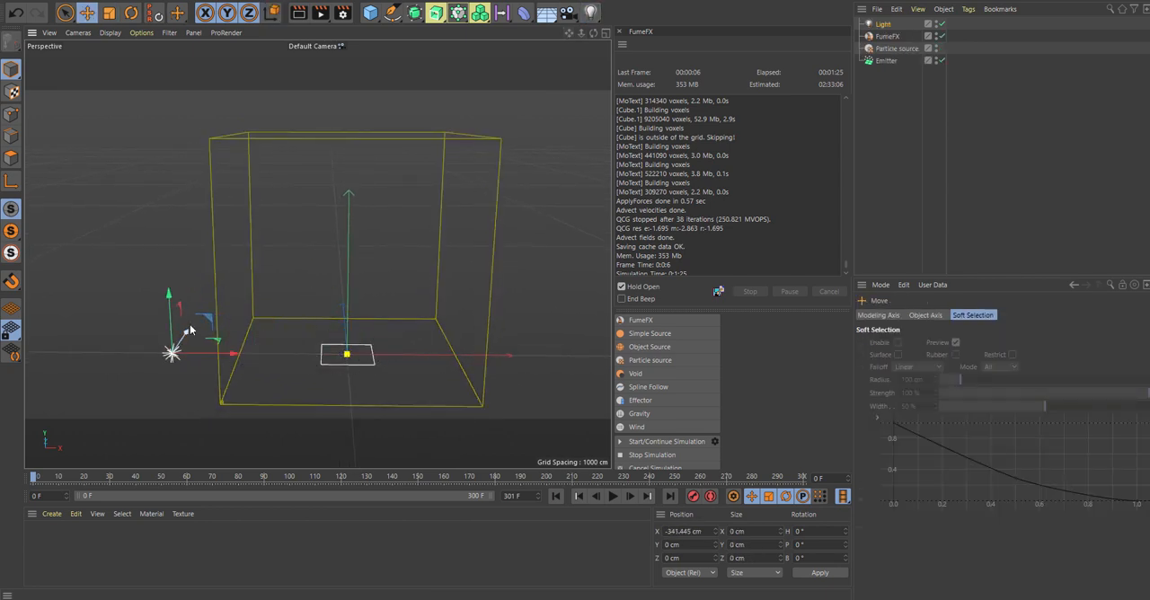
left_click_drag(171, 313, 192, 52)
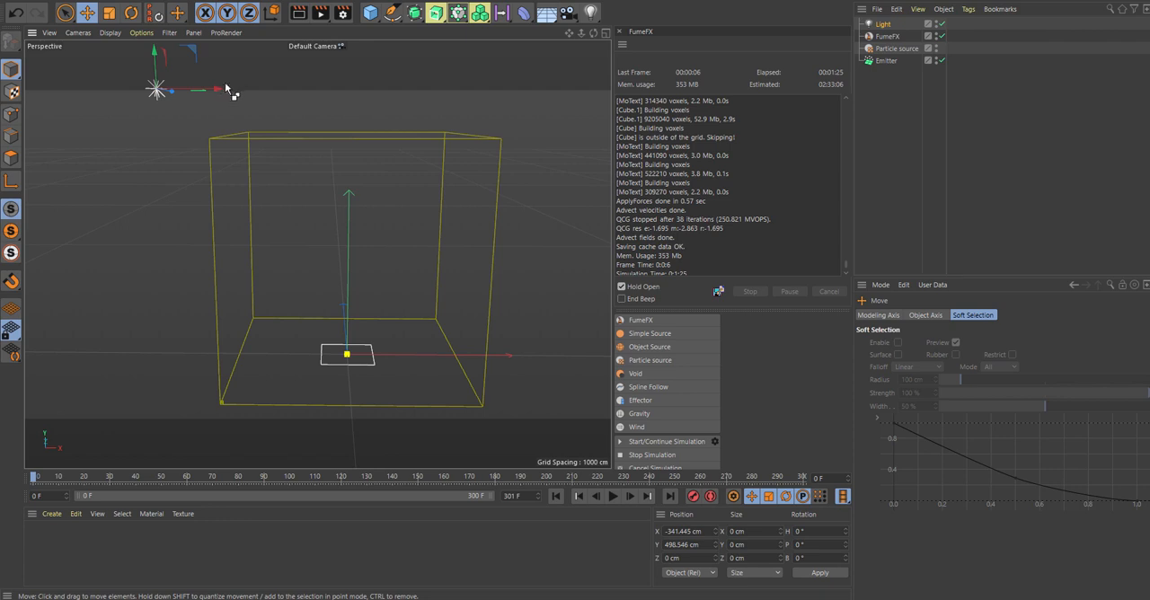
left_click_drag(226, 90, 575, 105, "ctrl")
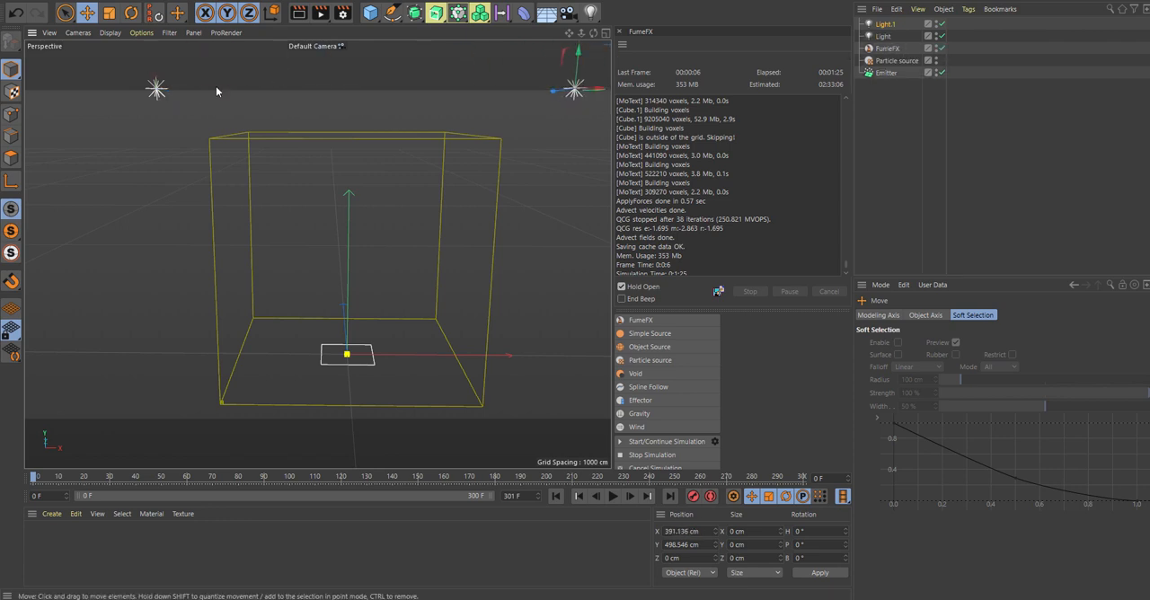
Step: Assign both lights, Light.1 and Light, to the FumeFX container's illumination
left_click(888, 48)
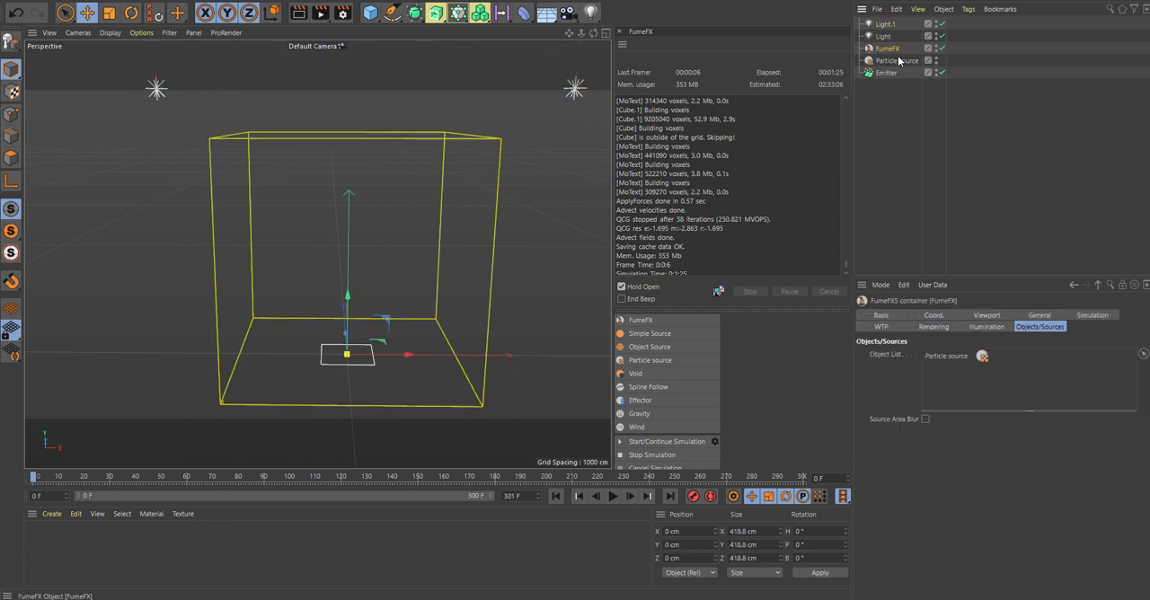
left_click(987, 326)
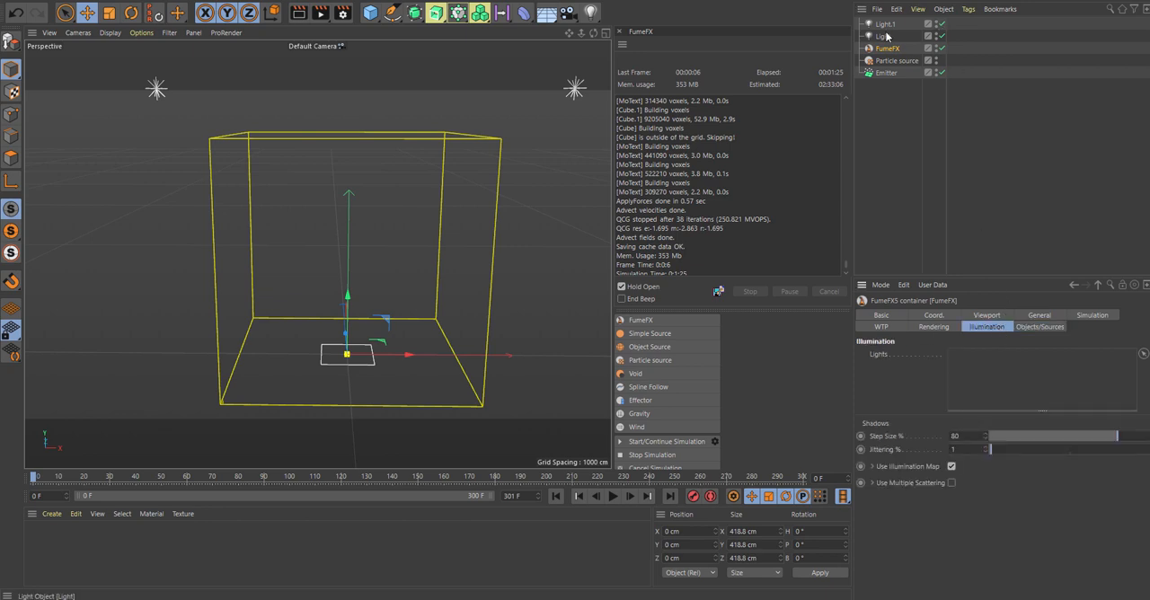
left_click_drag(885, 25, 1032, 376)
left_click_drag(885, 29, 971, 377)
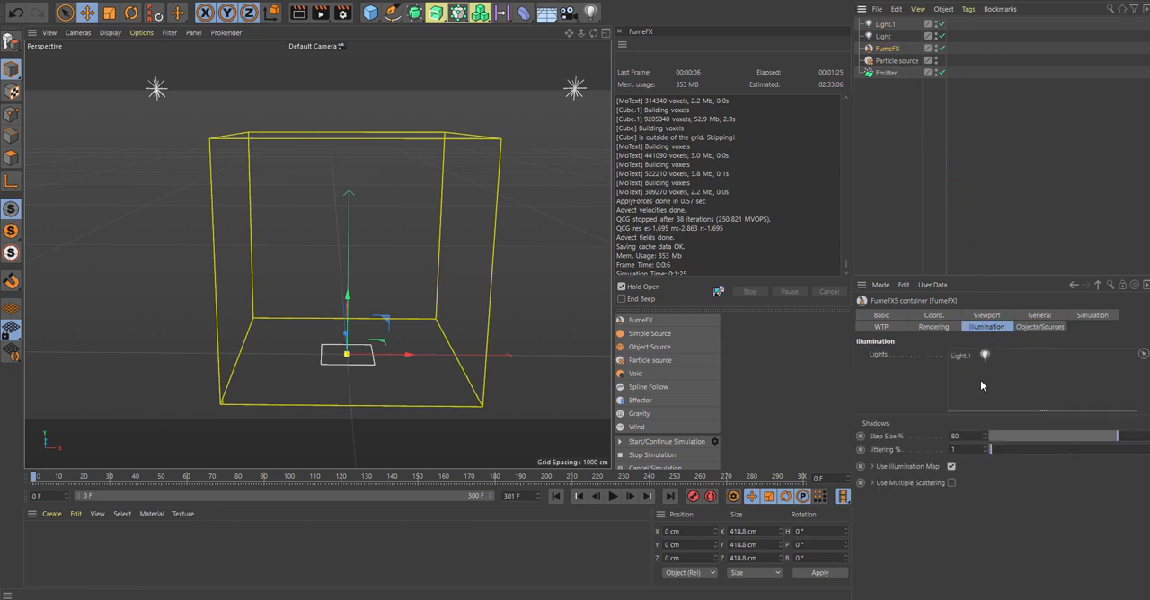
left_click_drag(883, 37, 973, 380)
Step: Set the container's shadow step size to 120% and jittering to 5%, and enable multiple scattering
left_click(956, 435)
type("120")
key("Return")
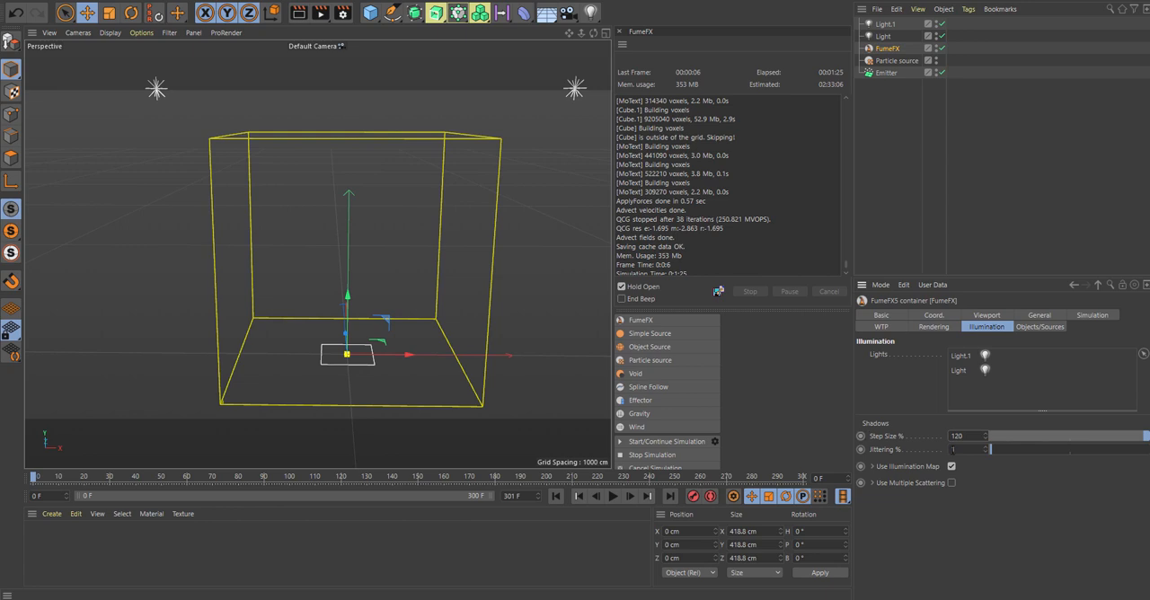
type("5")
key("Return")
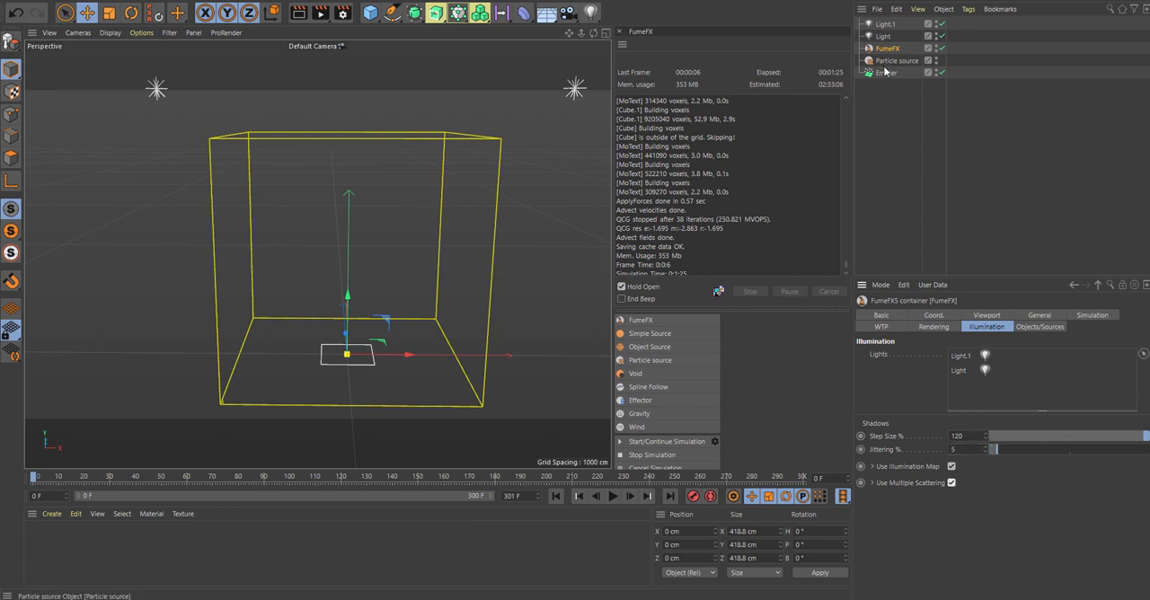
Step: Review the FumeFX container's viewport display, simulation area, output range and solver settings
left_click(986, 316)
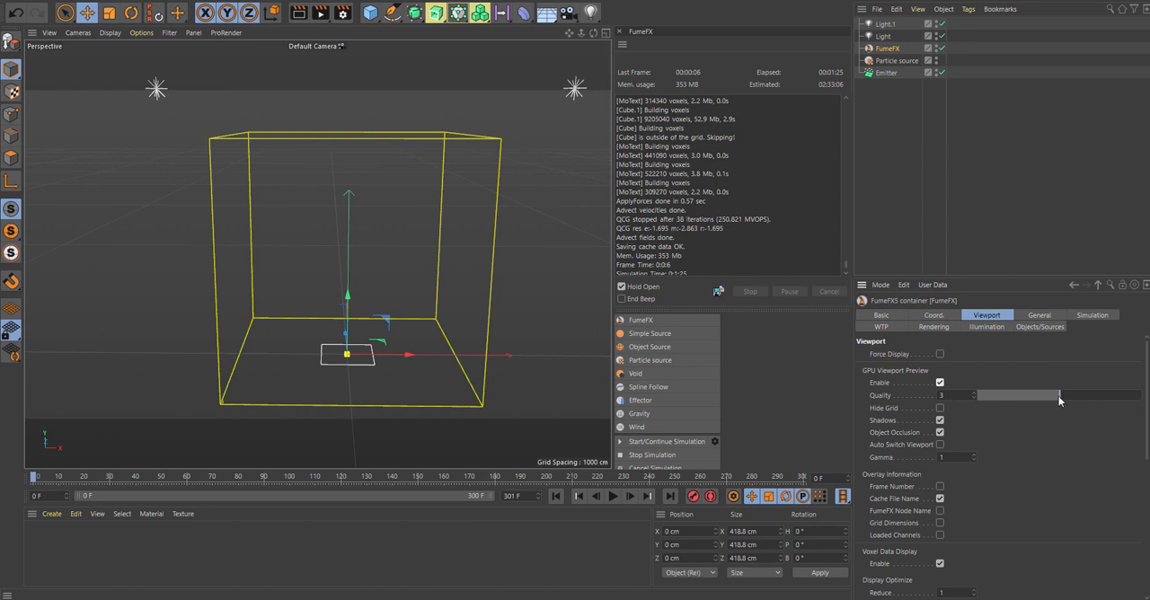
scroll(1146, 404, "down", 1)
scroll(1146, 405, "up", 1)
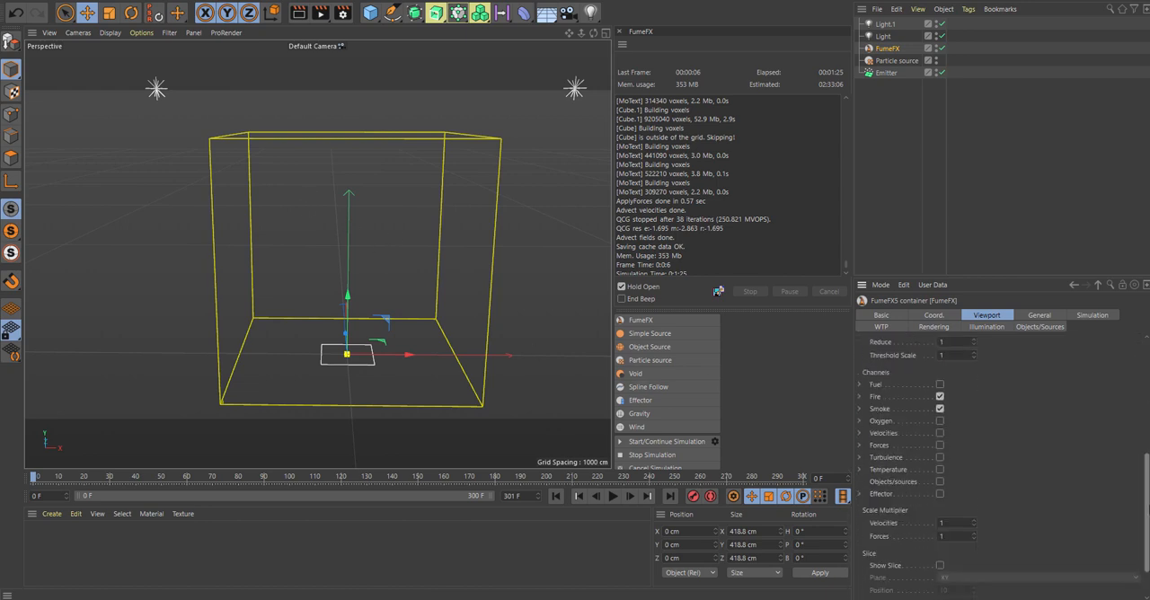
left_click(1040, 316)
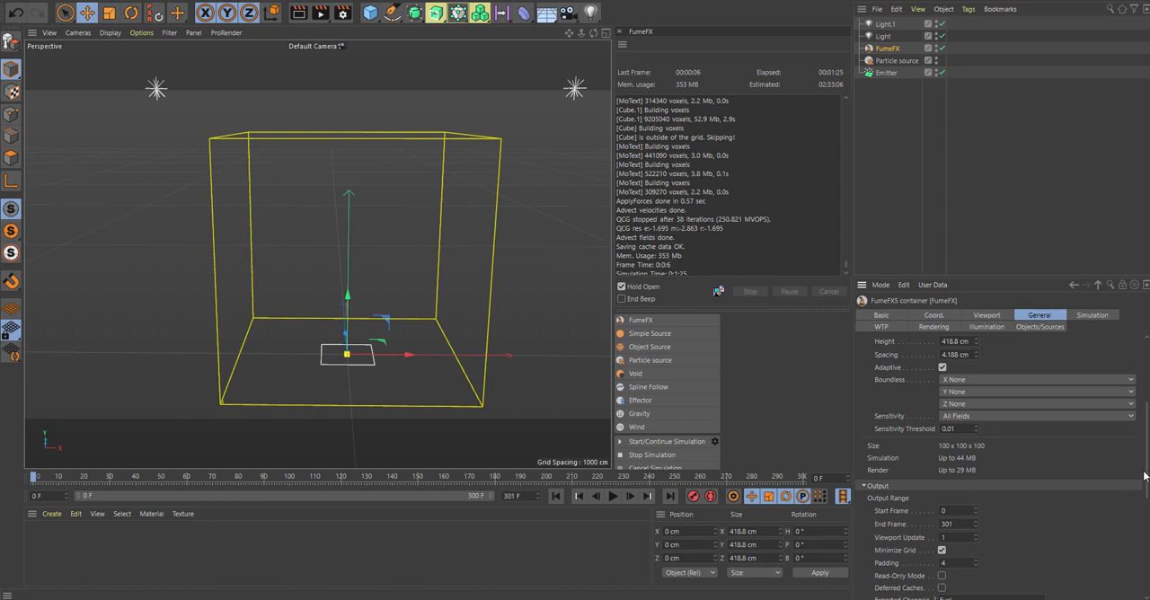
mouse_move(1146, 476)
left_mouse_down()
mouse_move(1147, 572)
mouse_move(1148, 449)
mouse_move(1148, 460)
left_mouse_up()
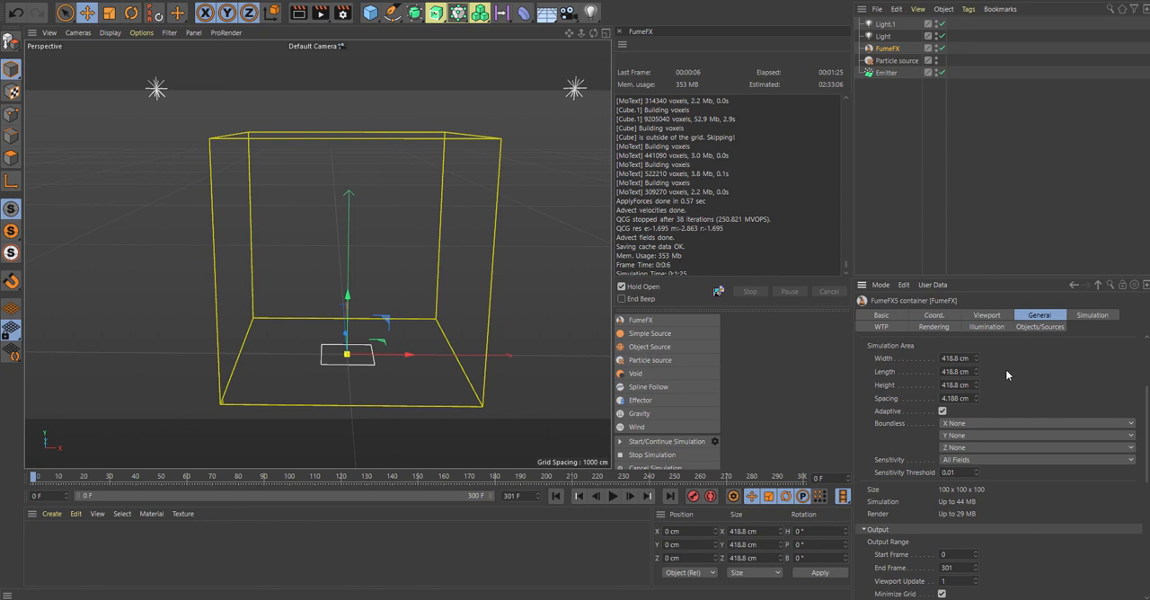
left_click(1089, 317)
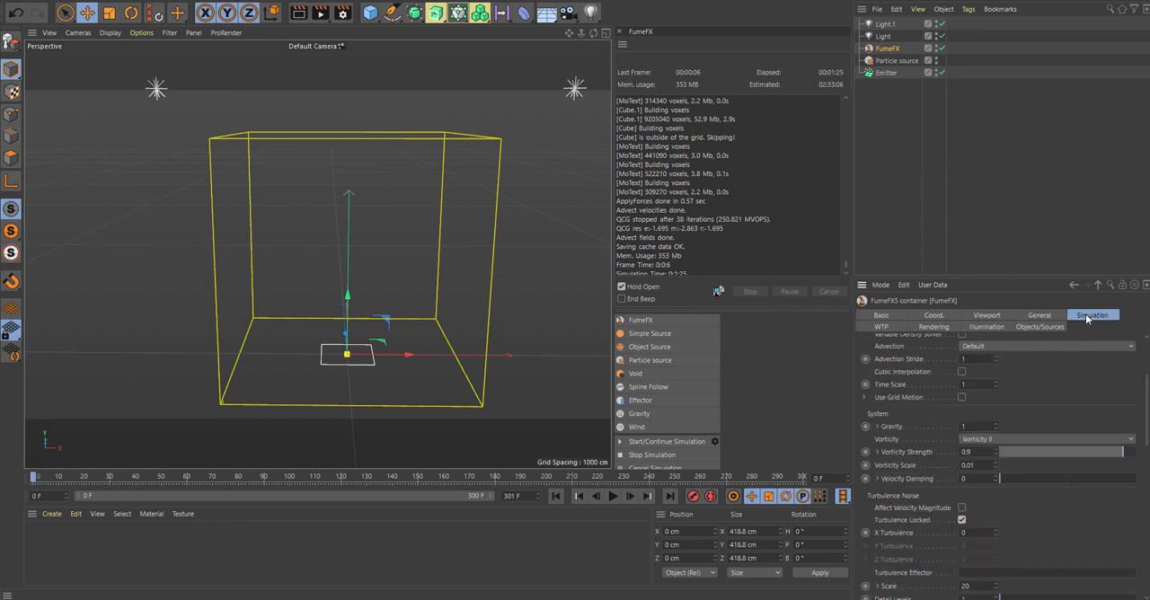
scroll(1148, 419, "up", 5)
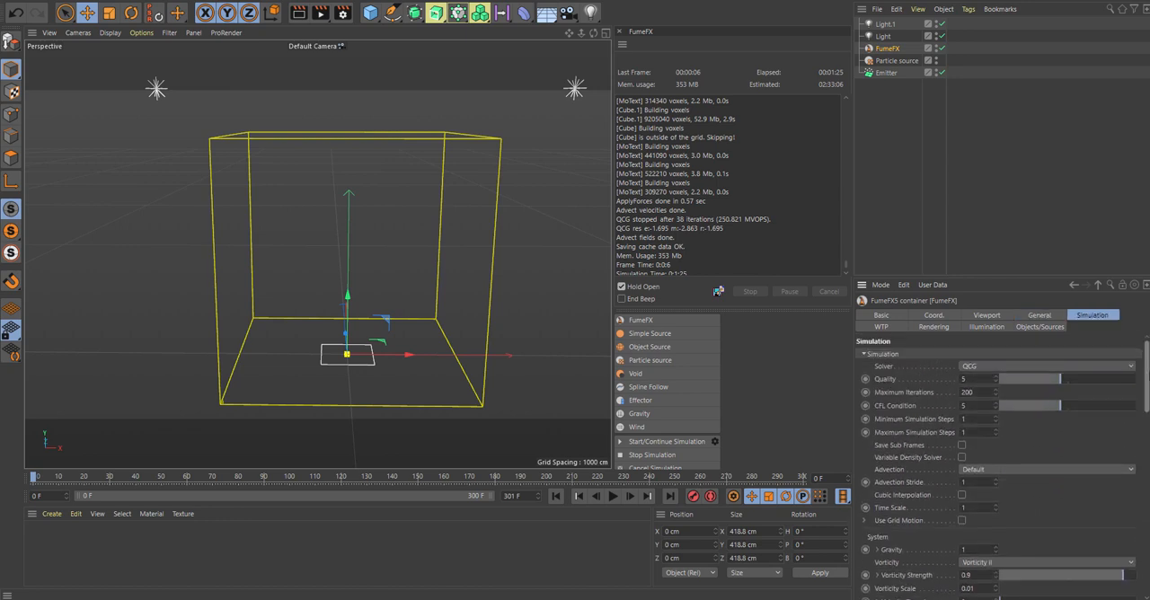
Step: Set the FumeFX container's Z blocking side to -Z in its simulation settings
scroll(1147, 420, "down", 10)
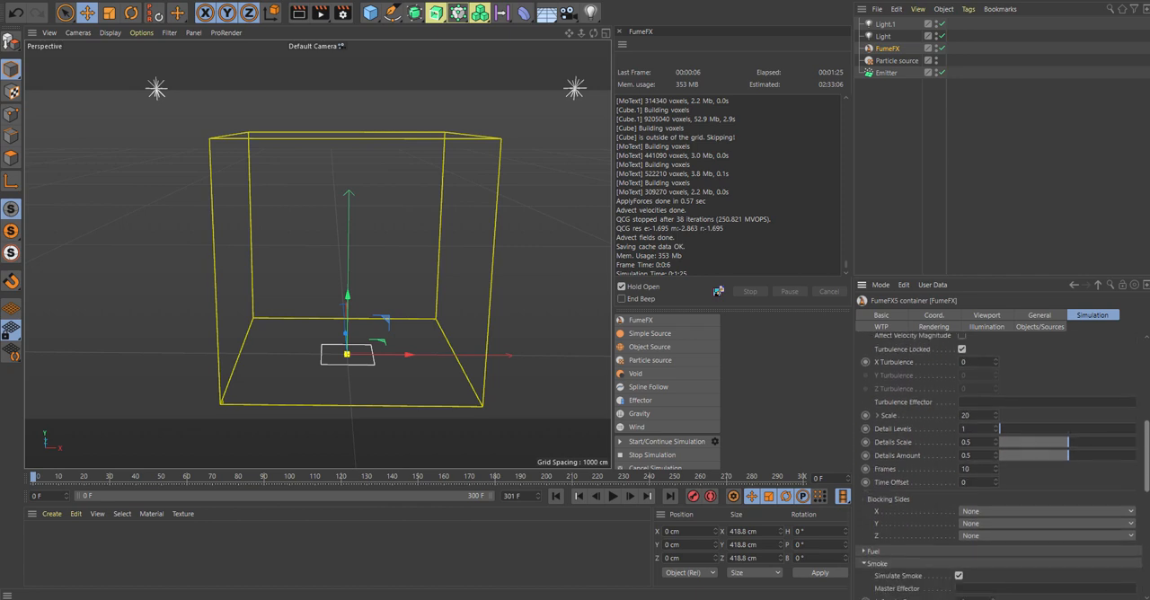
scroll(949, 501, "down", 2)
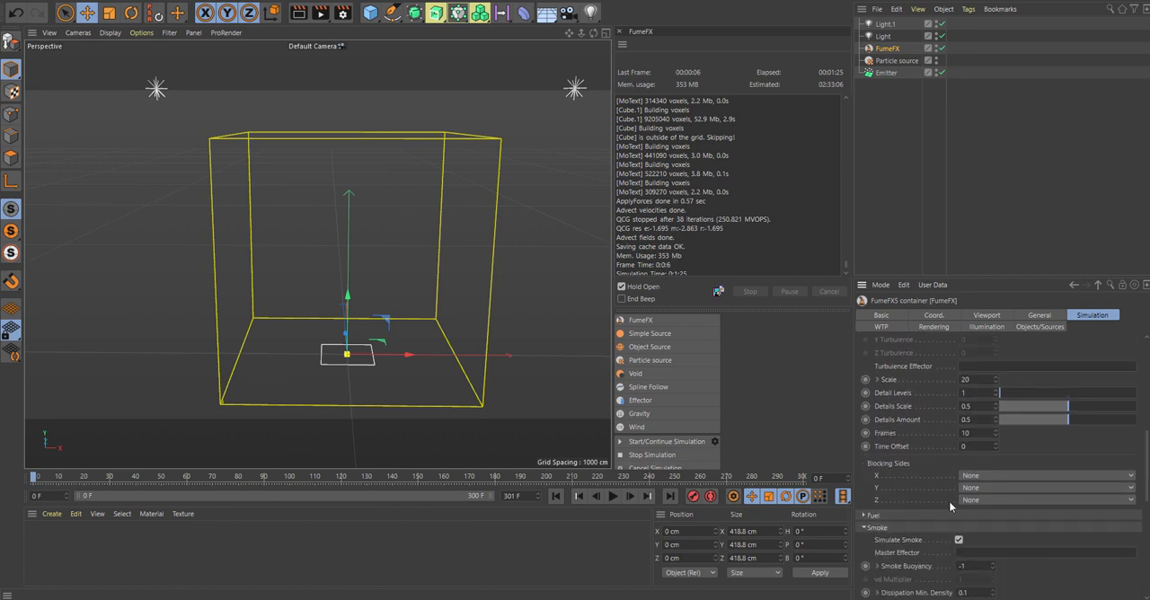
left_click(990, 498)
left_click(978, 537)
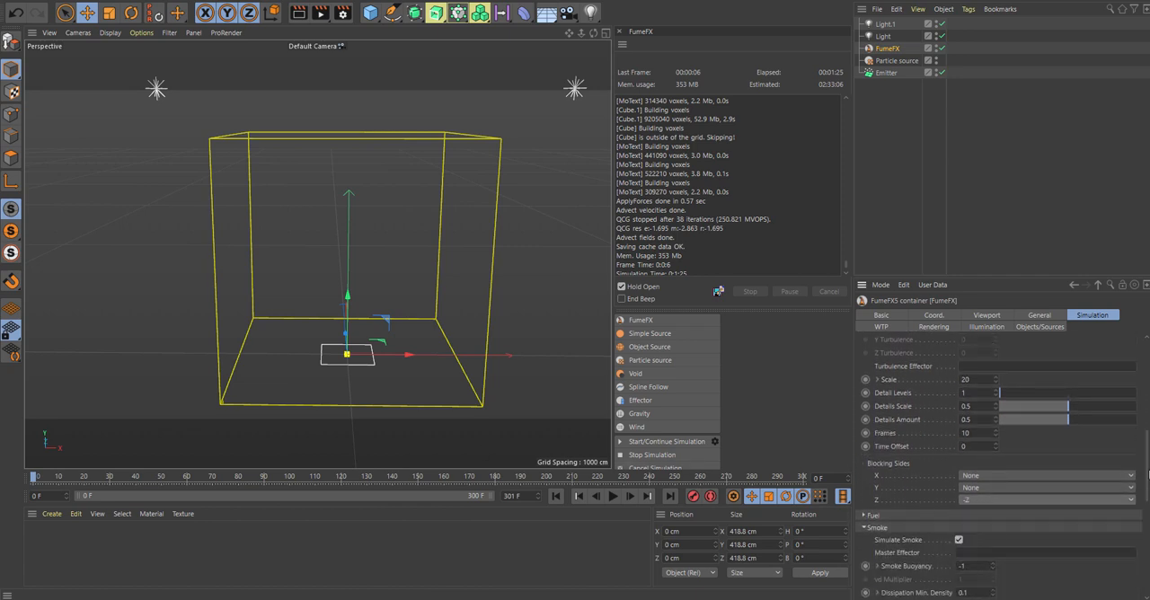
mouse_move(1149, 473)
left_mouse_down()
mouse_move(1149, 457)
mouse_move(1149, 473)
left_mouse_up()
left_click_drag(1144, 456, 1142, 353)
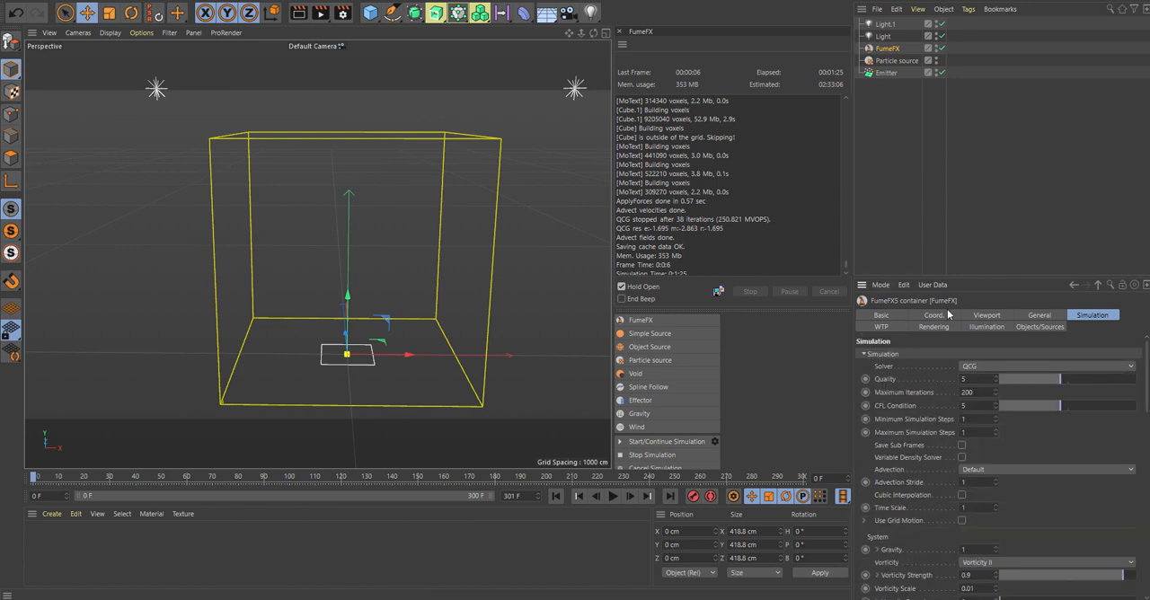
Step: Run a test simulation, stop it at about frame 37, and return the timeline to frame 0
scroll(622, 431, "down", 1)
left_click(619, 426)
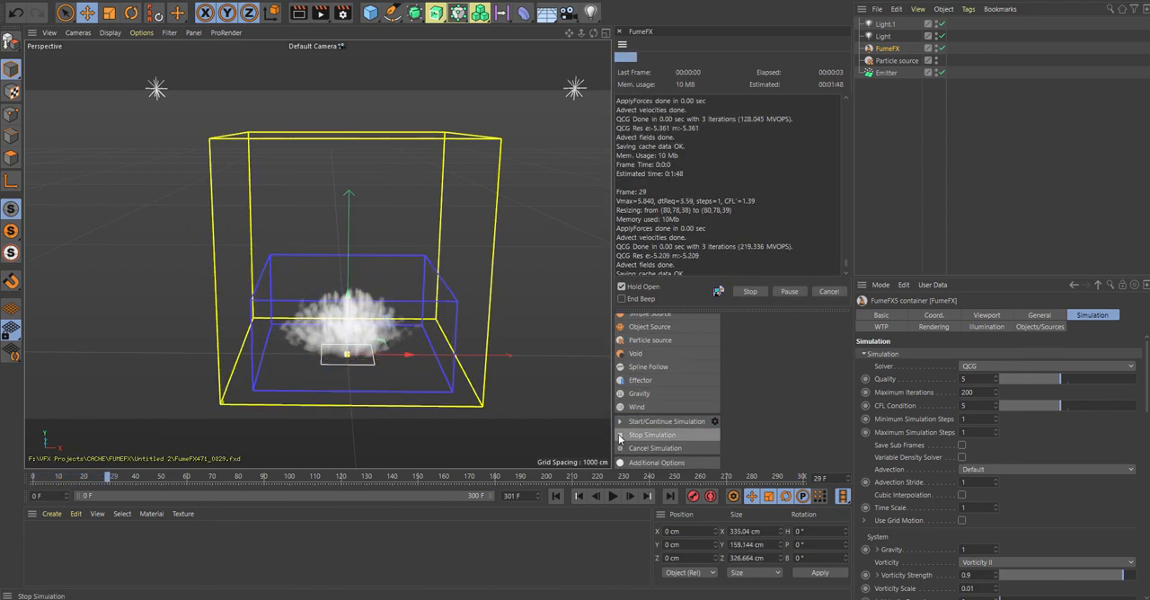
left_click(617, 436)
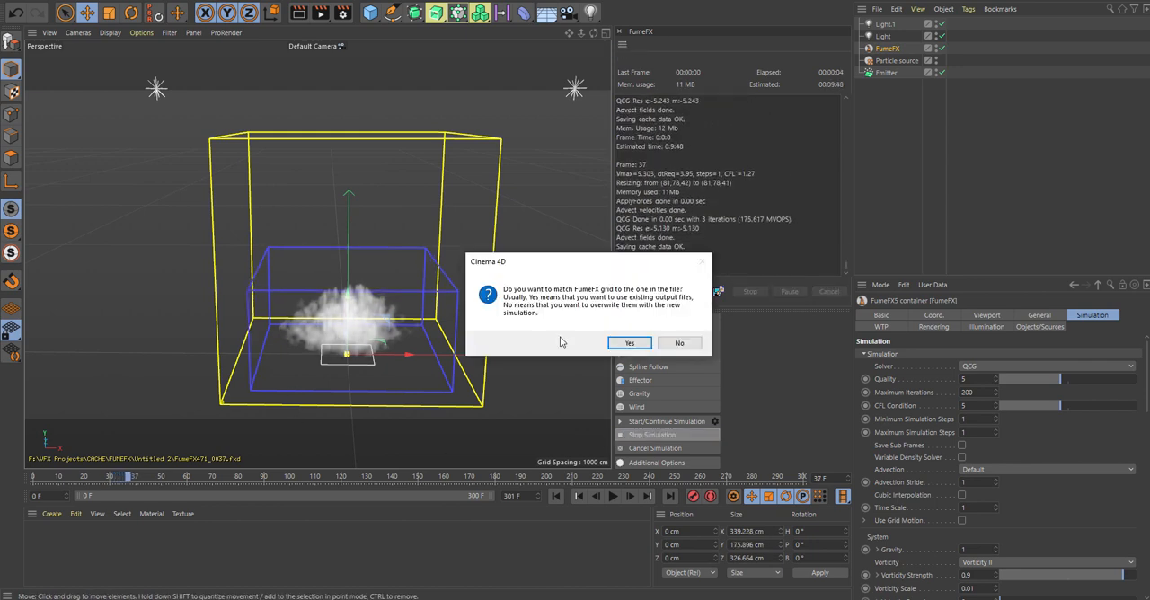
left_click(625, 362)
left_click_drag(131, 477, 33, 477)
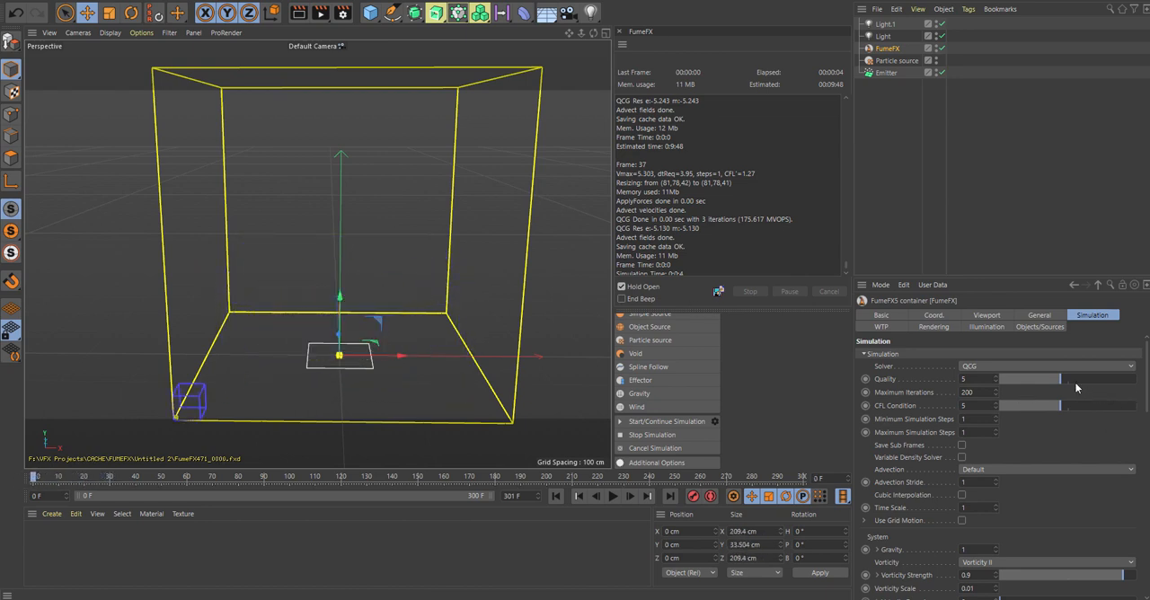
Step: Set the container's simulation quality to 10, maximum iterations to 100 and time scale to 1.8
left_click_drag(1078, 381, 1138, 380)
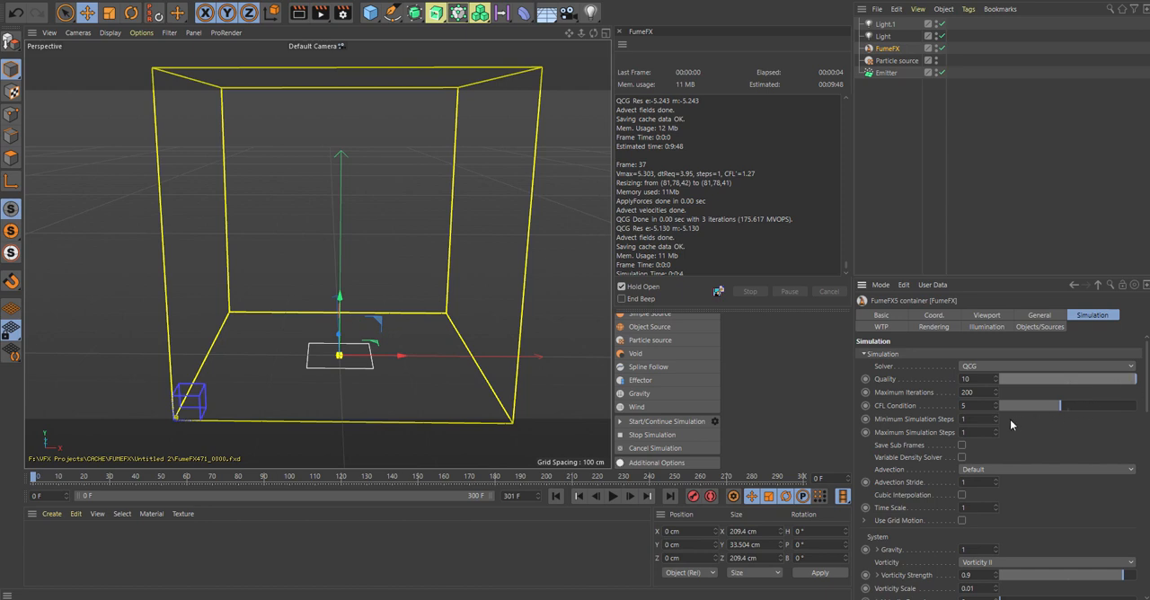
double_click(976, 393)
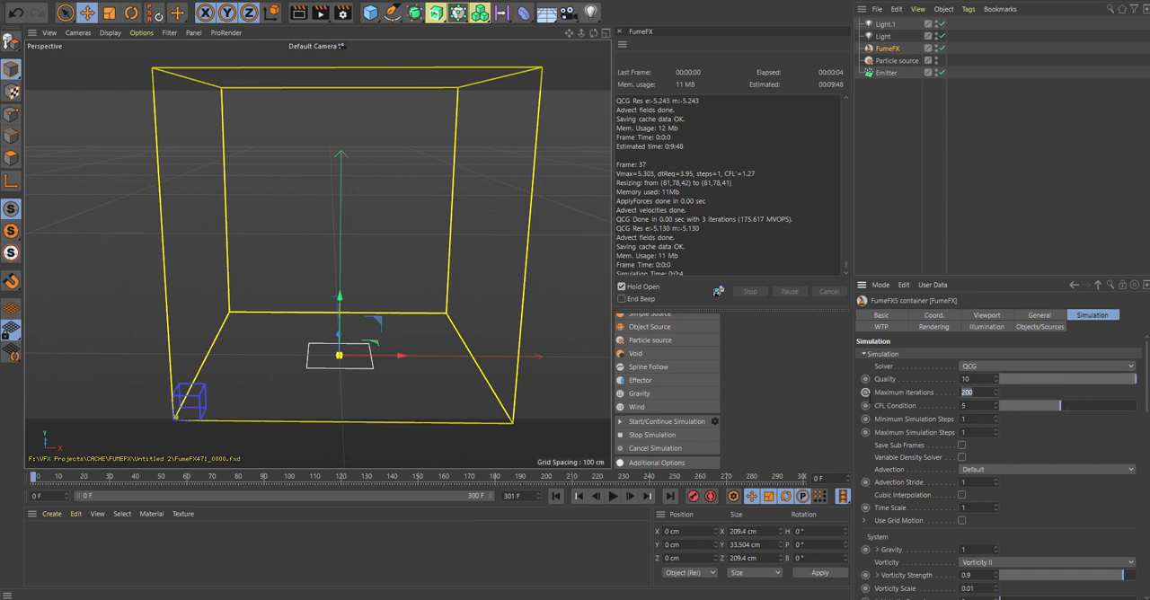
type("100")
left_click(967, 508)
left_click_drag(1146, 391, 1143, 418)
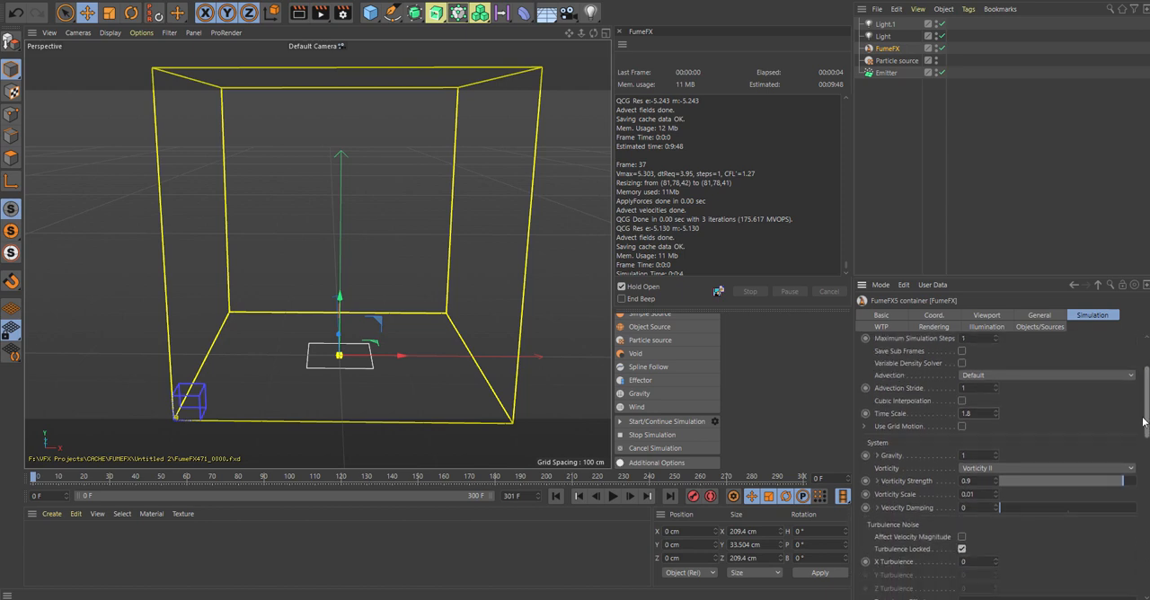
left_click_drag(1144, 422, 1143, 427)
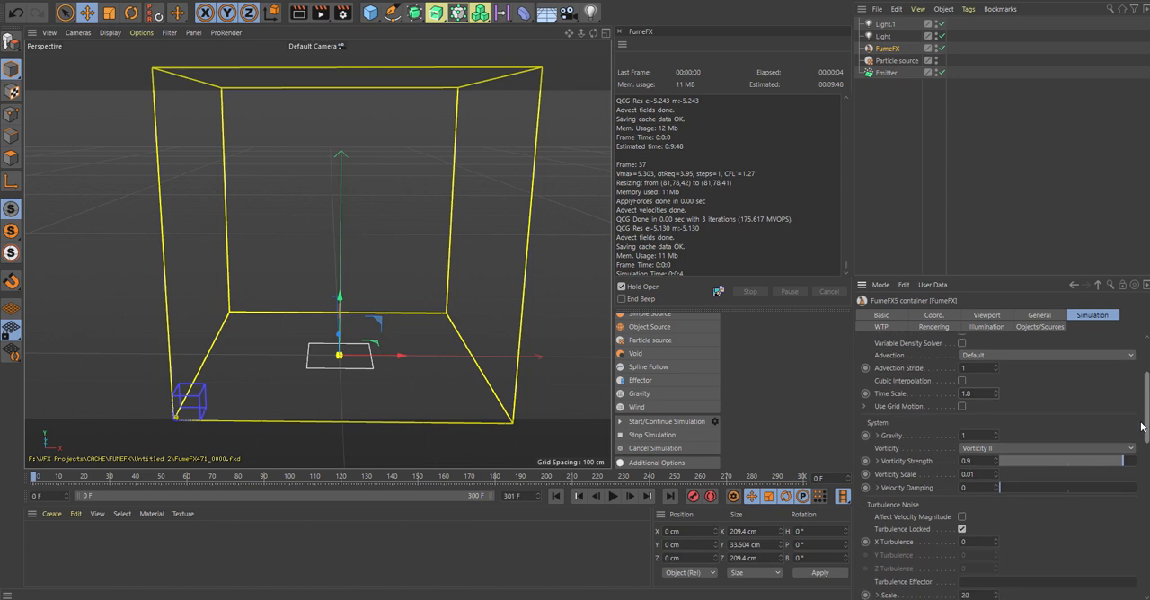
scroll(1078, 386, "up", 2)
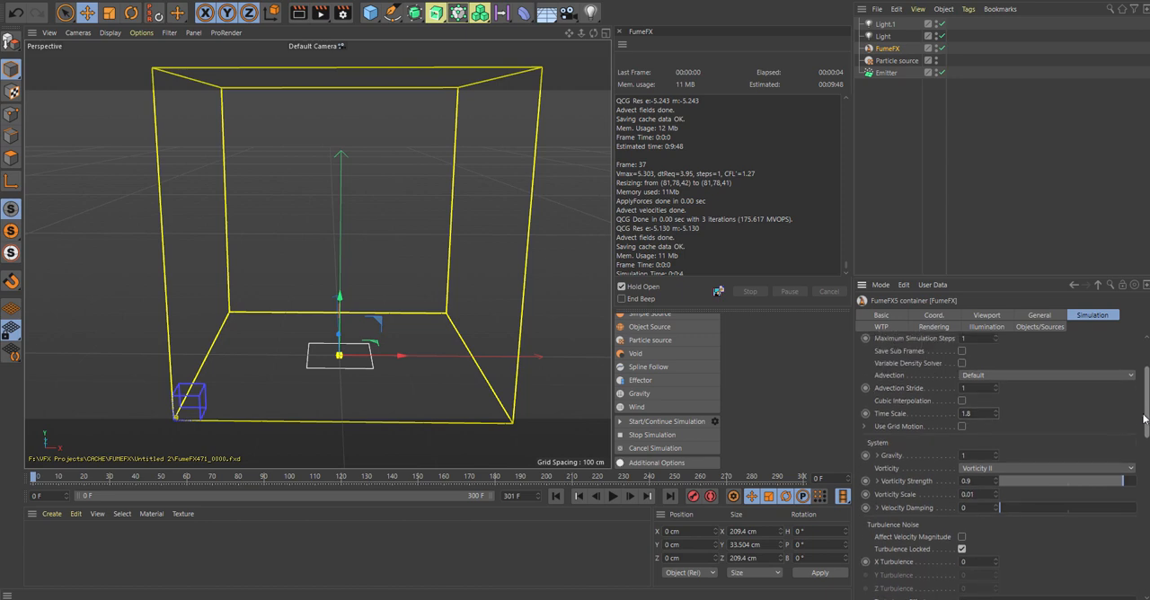
Step: Add a knot at about 99% of the container's smoke colour gradient and make it dark grey with 32% value
left_click(935, 327)
left_click_drag(1147, 433, 1147, 422)
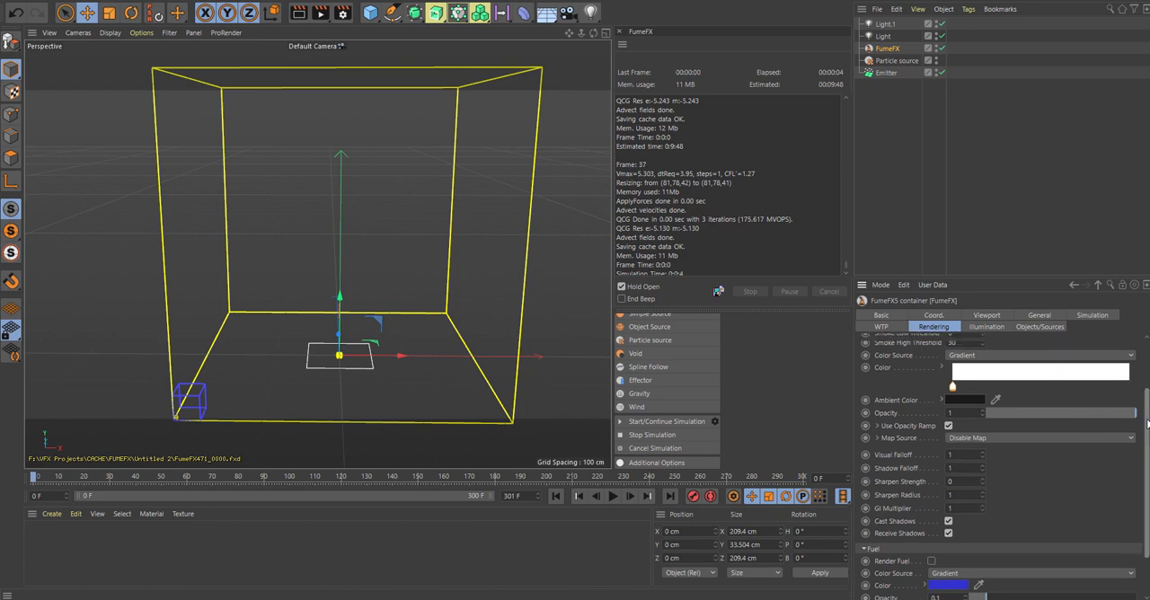
scroll(1123, 467, "up", 4)
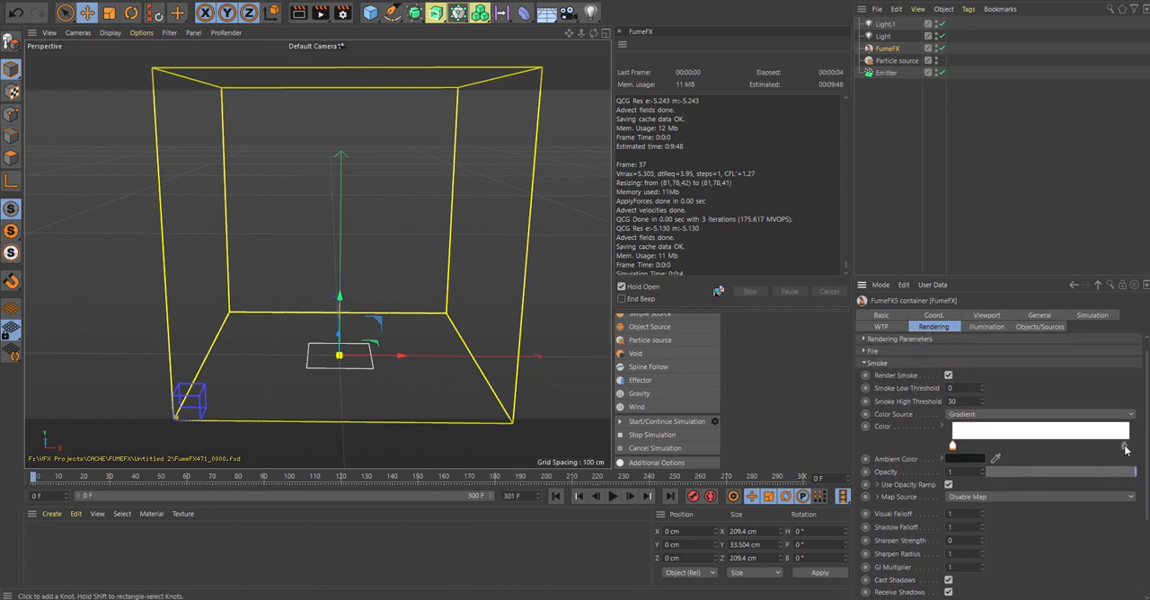
left_click(1127, 448)
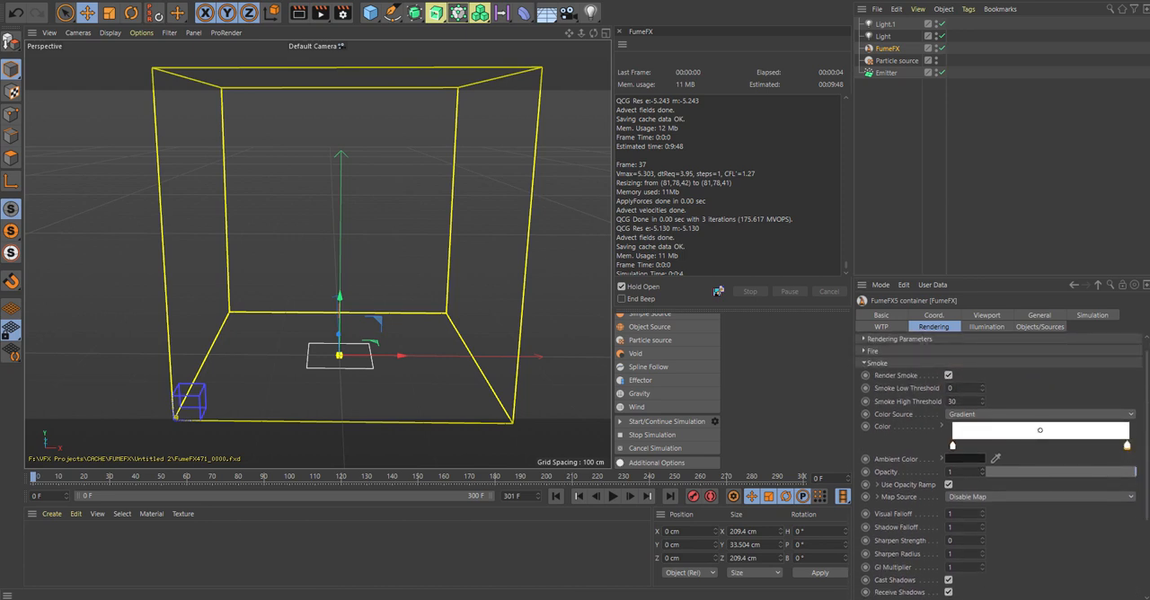
double_click(1127, 447)
left_click_drag(850, 292, 823, 292)
left_click_drag(842, 392, 791, 393)
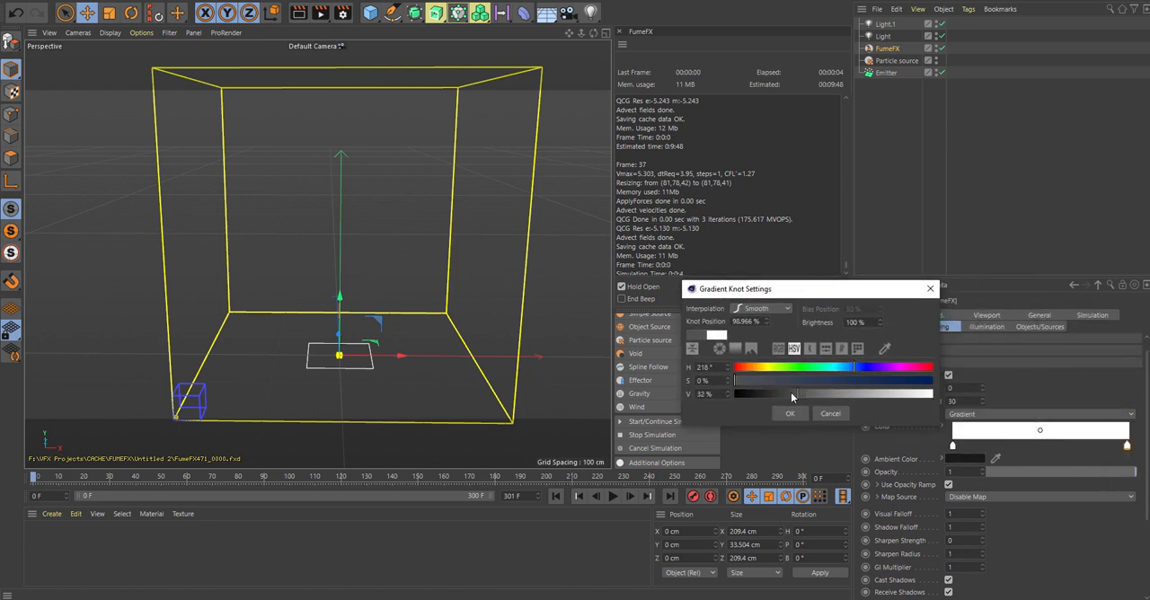
left_click(791, 411)
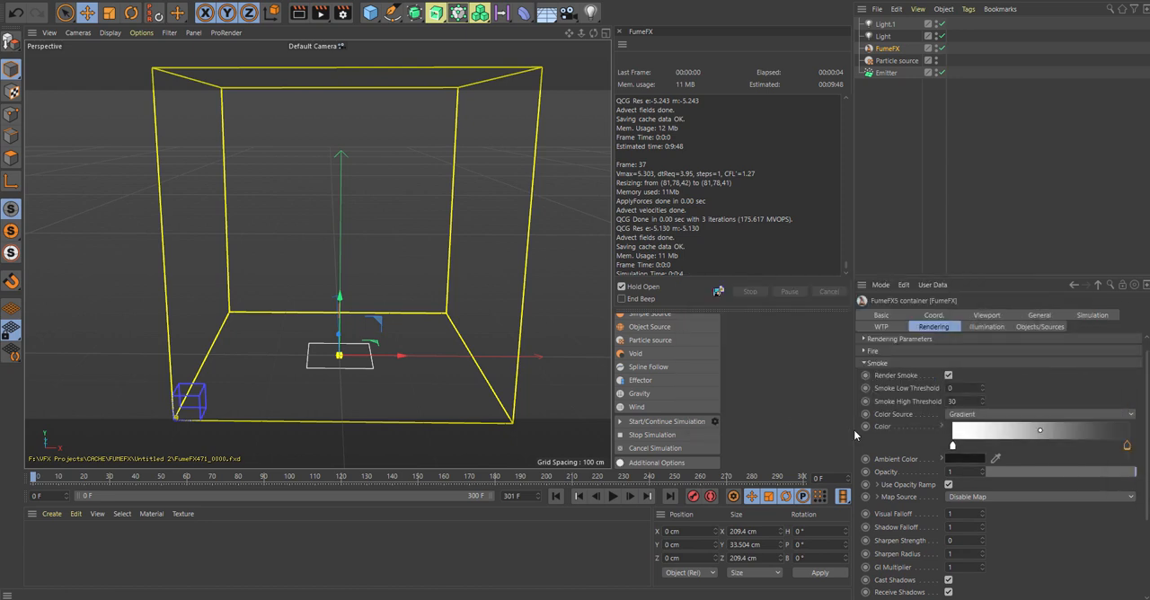
Step: Make the smoke gradient's start knot black and lighten its end knot to a grey with 55% value
double_click(951, 446)
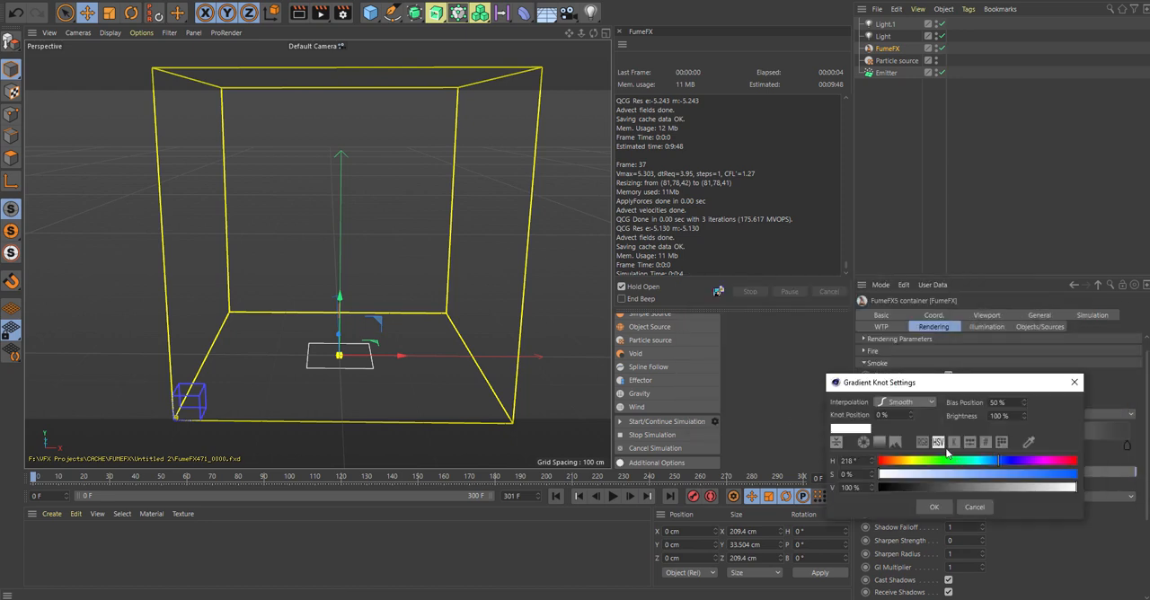
left_click(935, 507)
left_click(1128, 448)
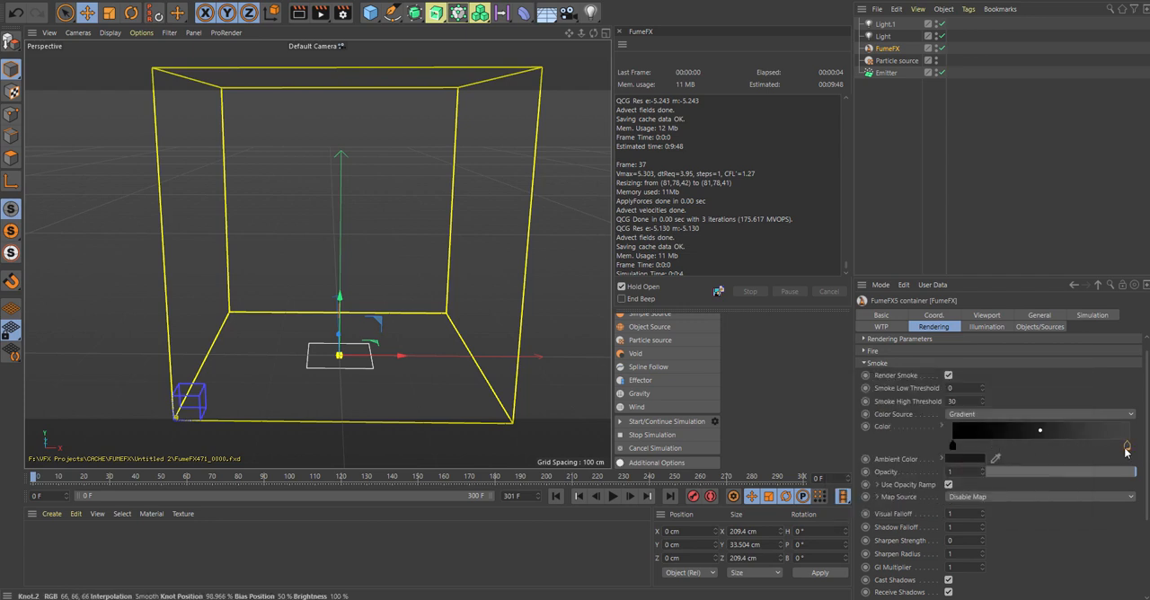
double_click(1128, 447)
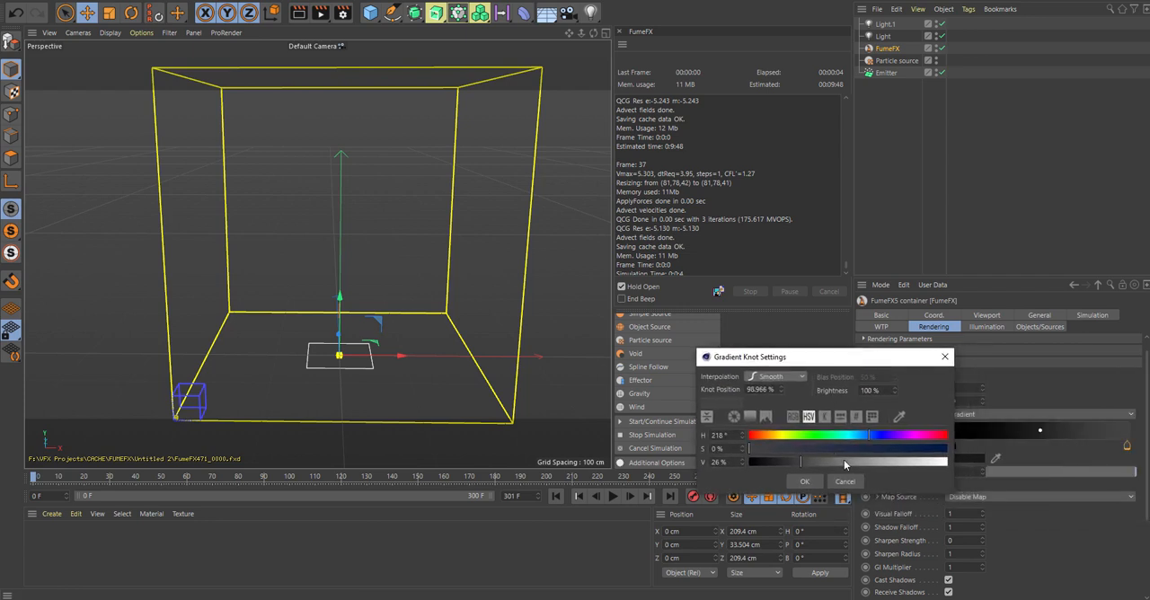
mouse_move(844, 461)
left_mouse_down()
mouse_move(868, 464)
mouse_move(857, 466)
left_mouse_up()
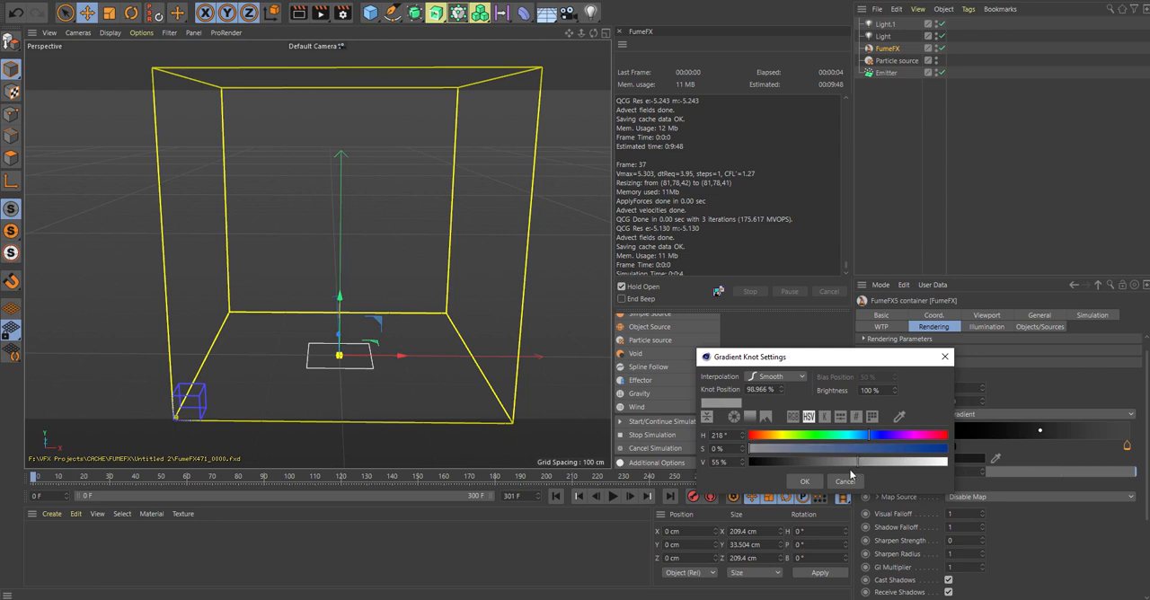
left_click(807, 481)
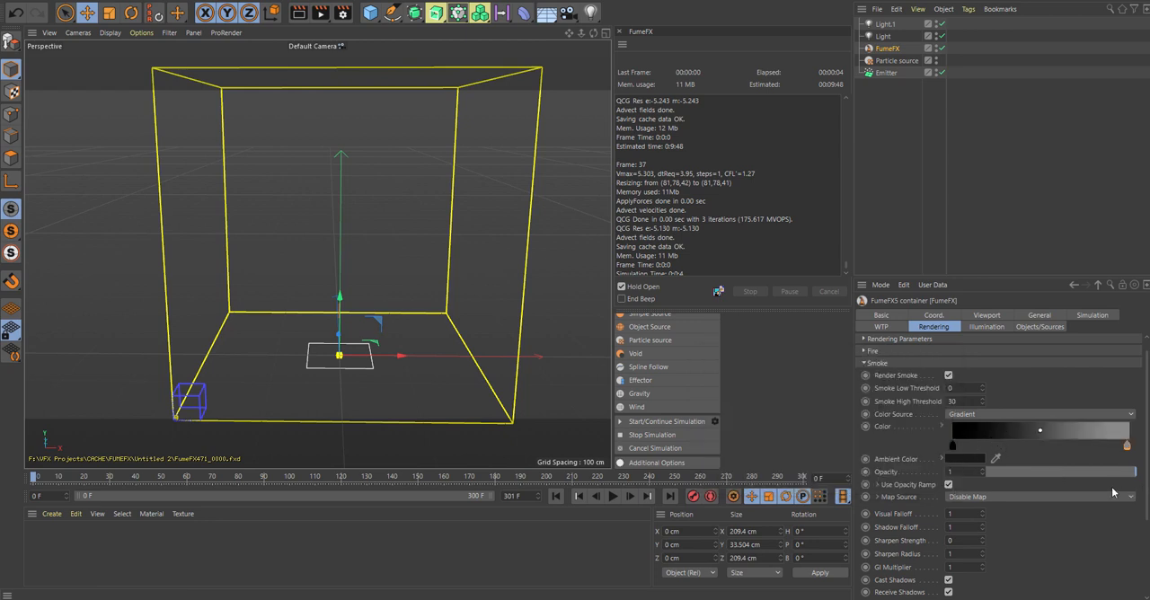
Step: Add a knot at about 97% of the container's fire colour gradient and make it black
left_click(864, 363)
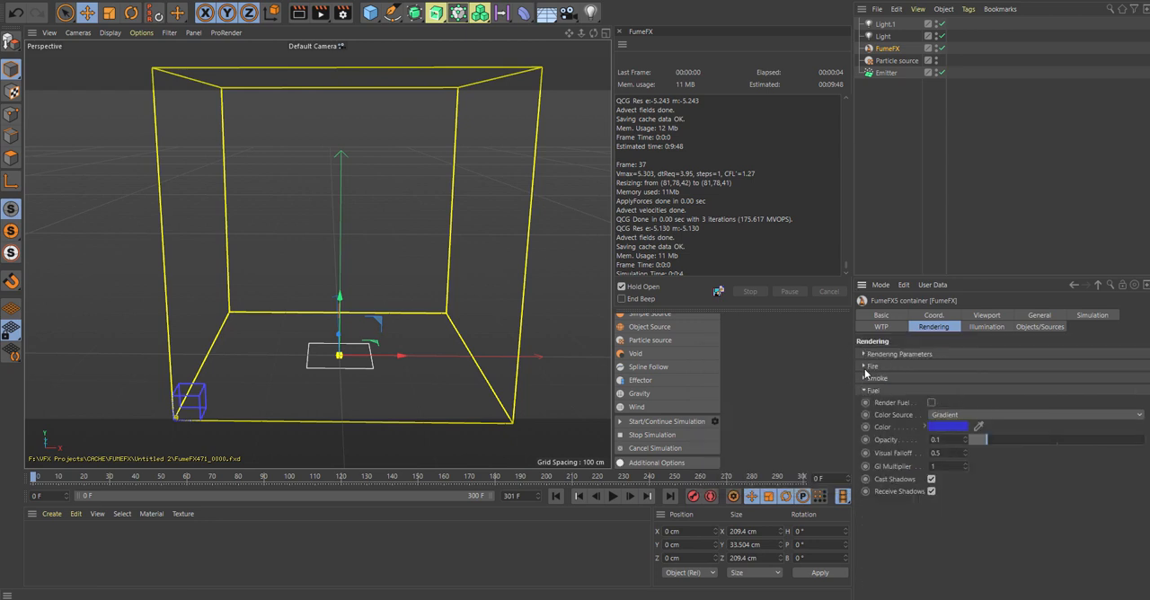
left_click(865, 367)
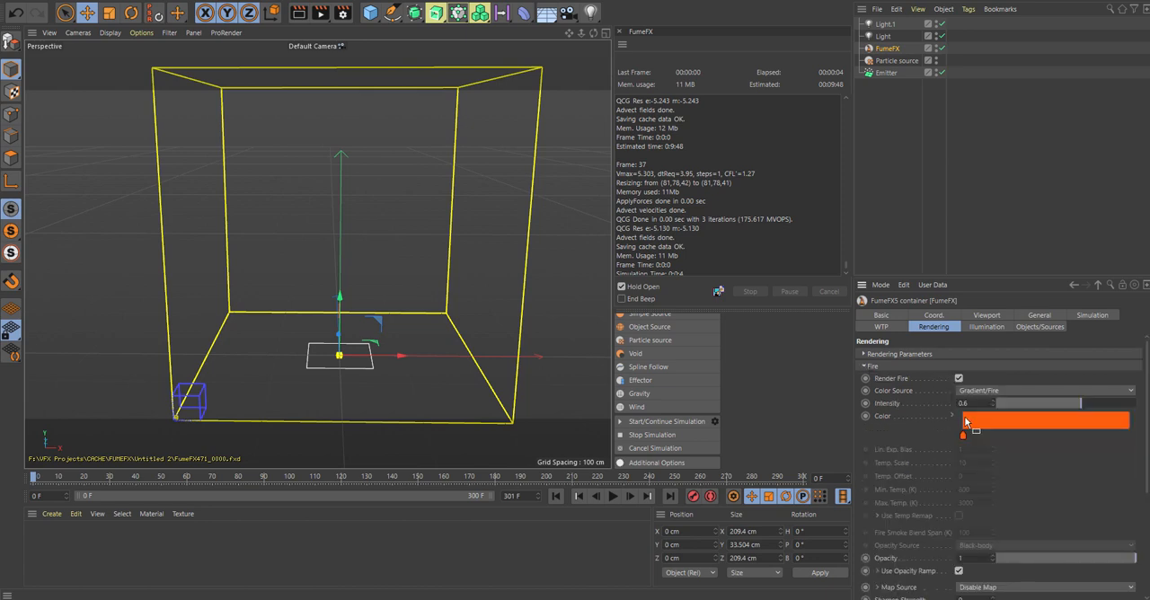
left_click(1126, 437)
double_click(1125, 437)
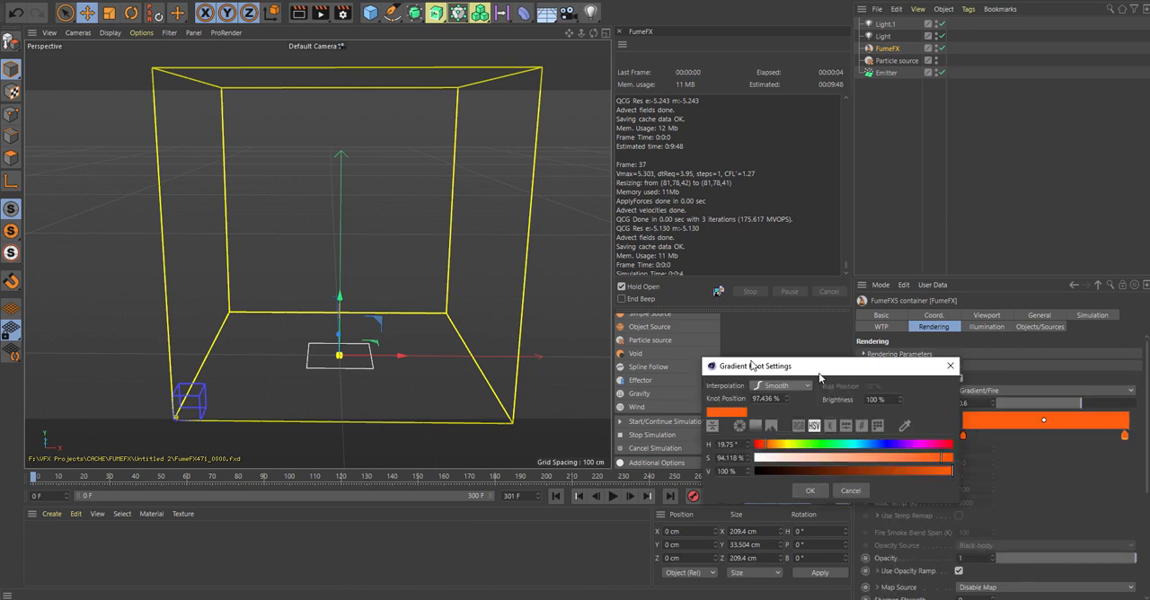
left_click_drag(819, 373, 685, 354)
left_click_drag(729, 455, 621, 456)
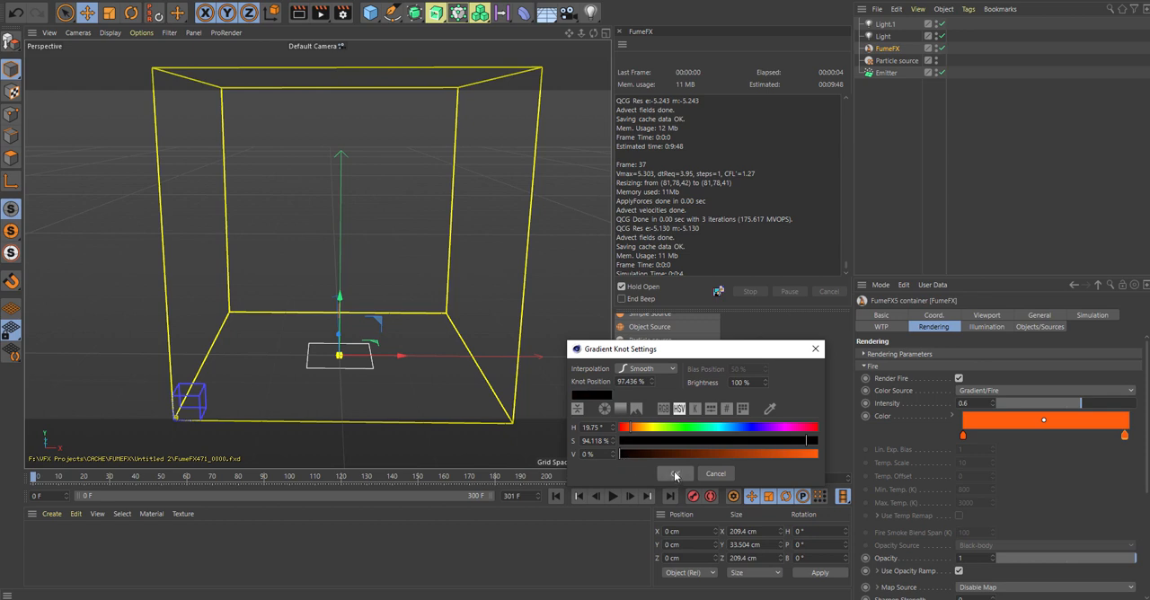
left_click(675, 474)
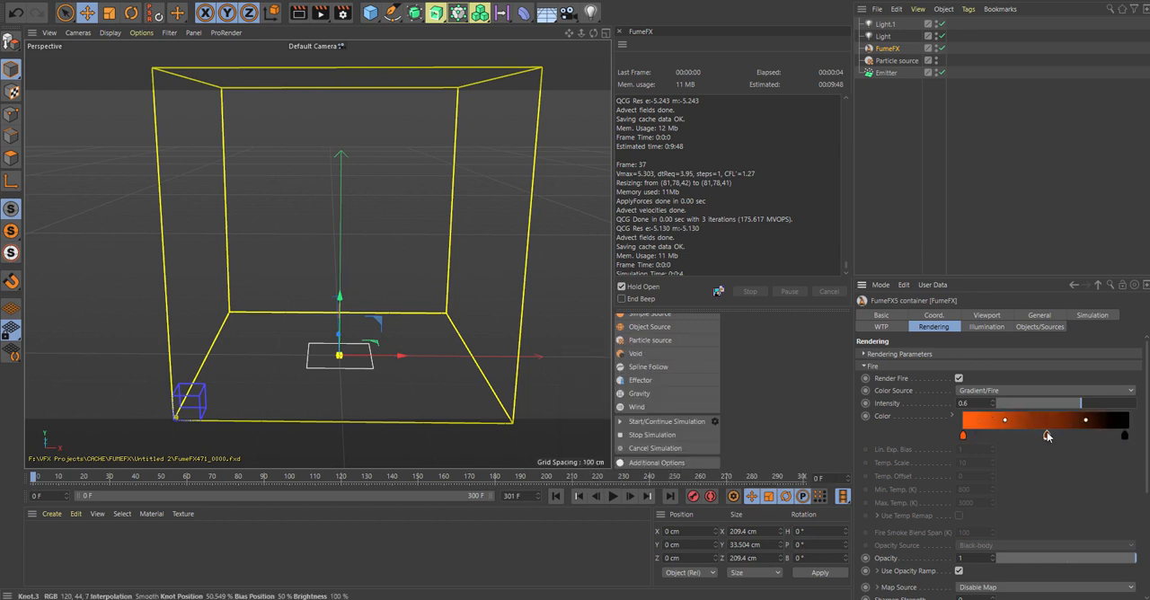
Step: Add a middle knot to the fire gradient in dark red, hue 0° and value 52%, and shift the adjacent bias toward the orange knot
left_click(1047, 436)
double_click(1047, 436)
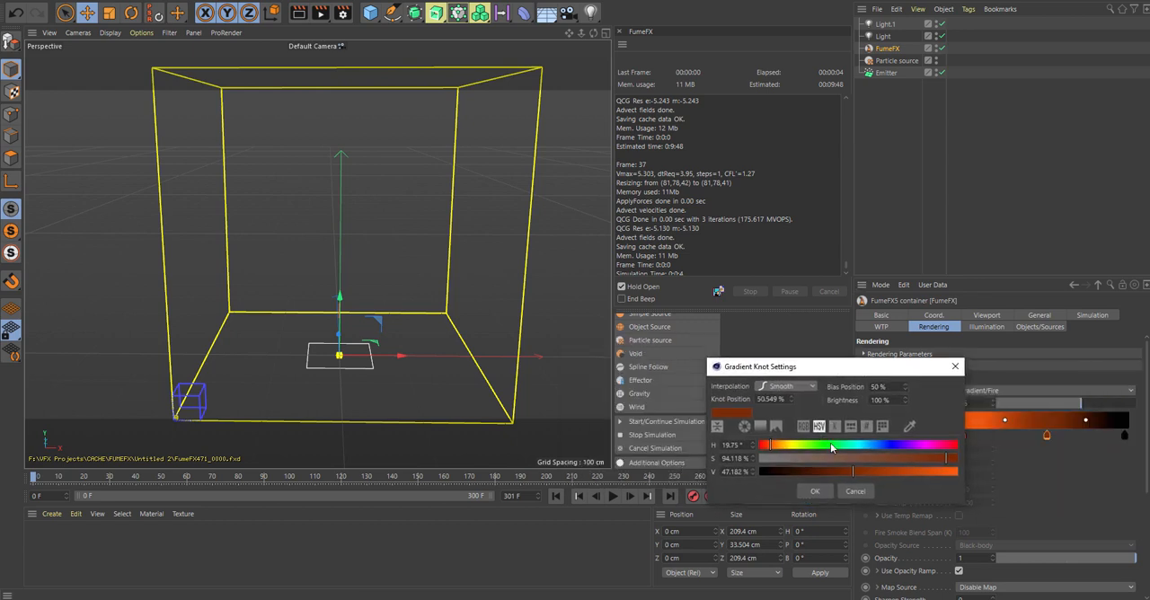
left_click_drag(873, 469, 863, 471)
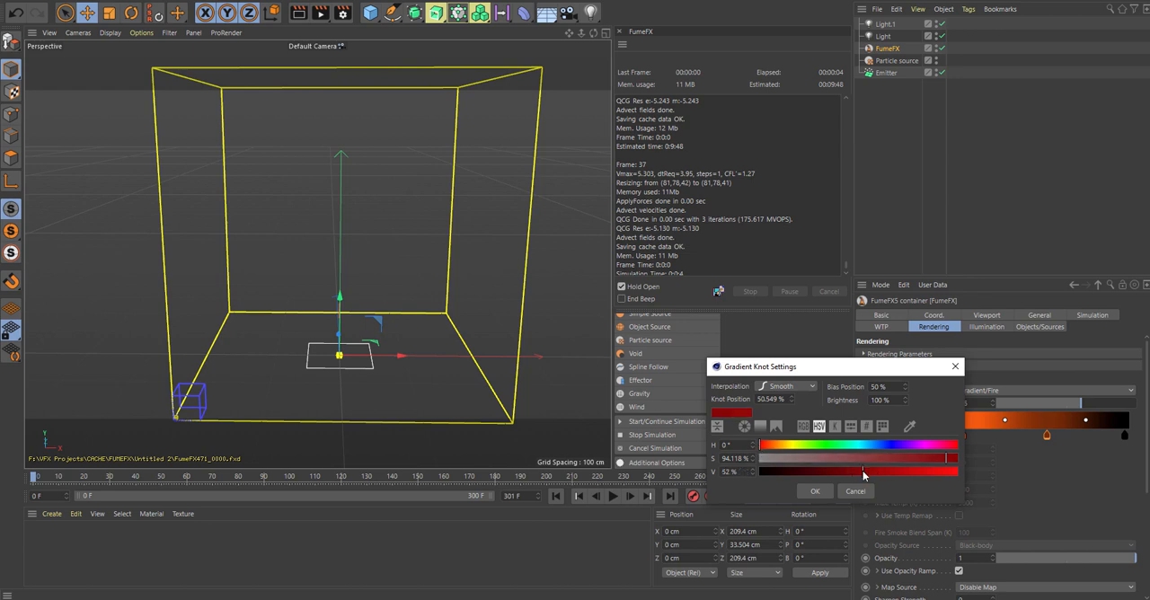
left_click(817, 491)
left_click_drag(1005, 419, 994, 420)
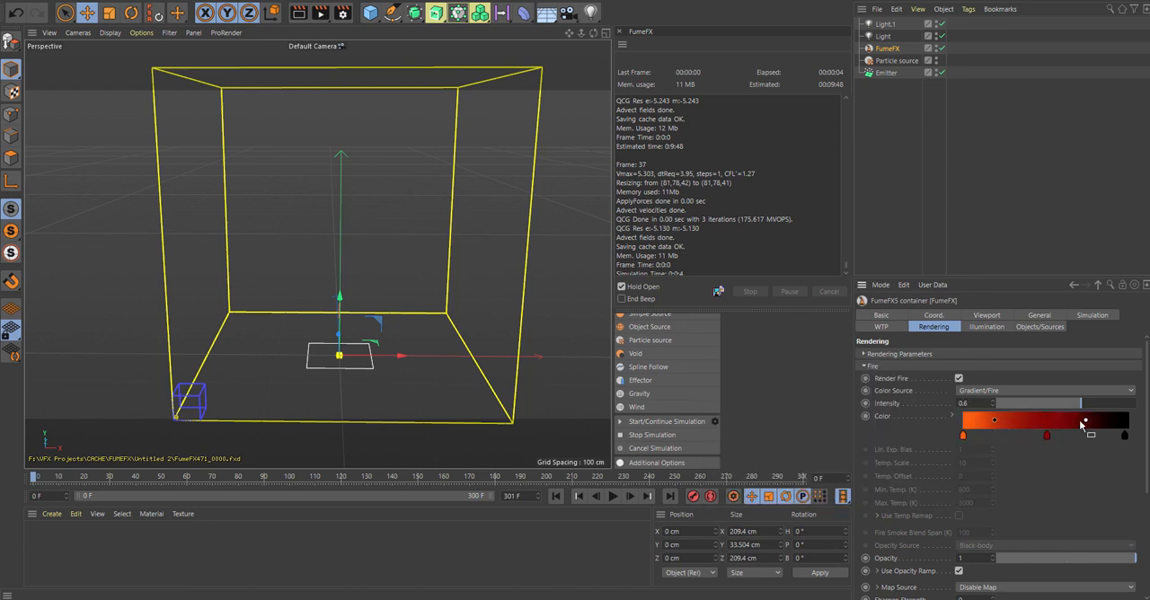
left_click(864, 367)
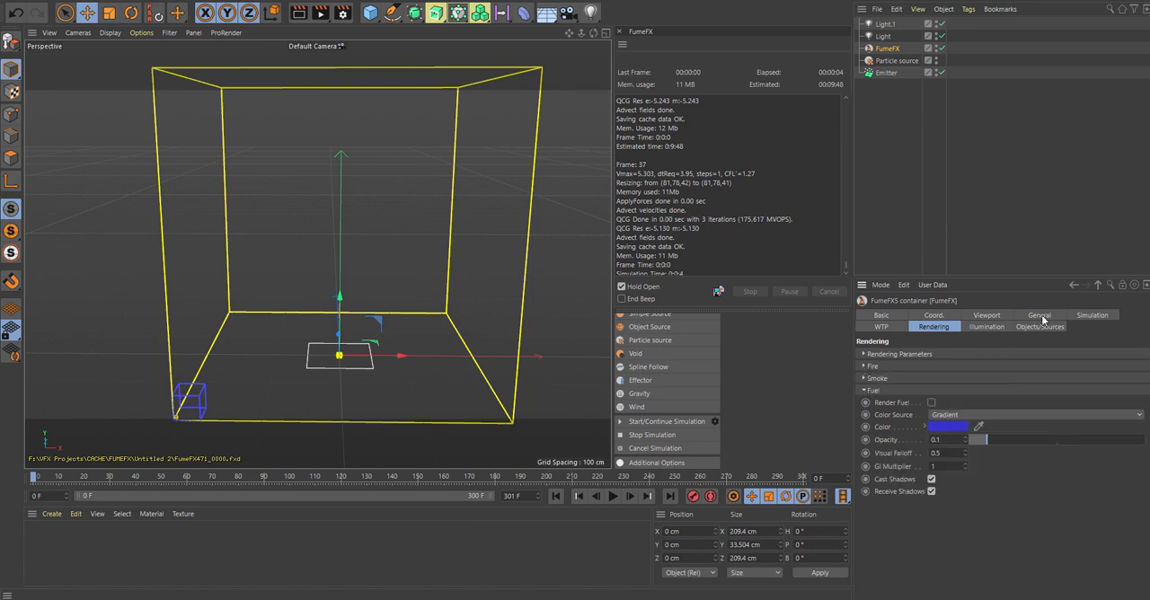
Step: Set the simulation's turbulence noise to X turbulence 2 and detail levels 5
left_click(1091, 316)
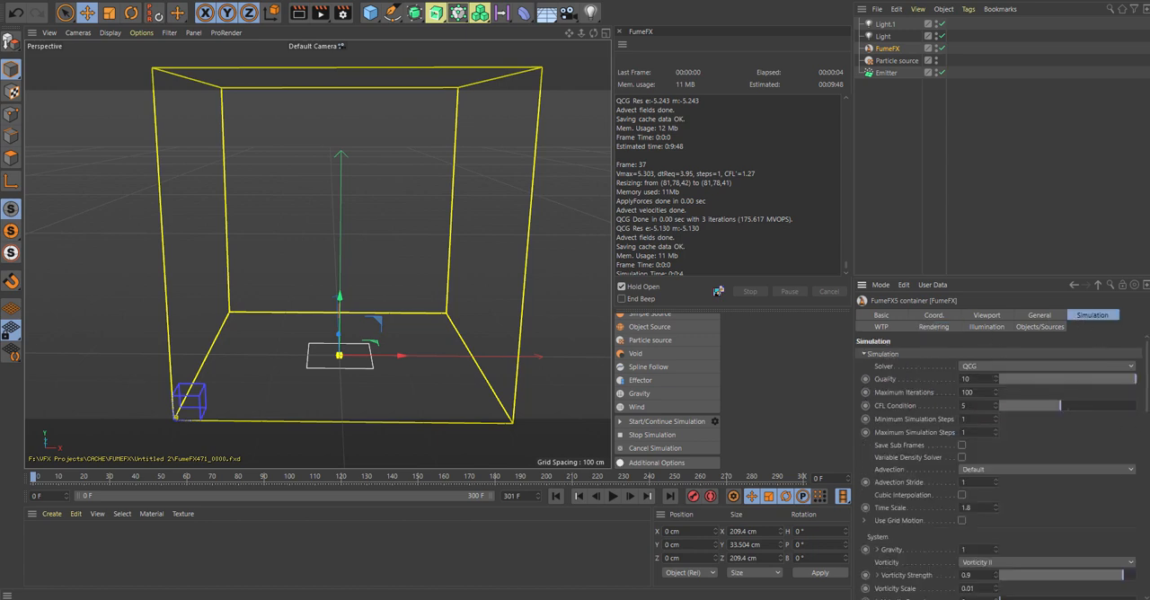
left_click_drag(1148, 375, 1148, 452)
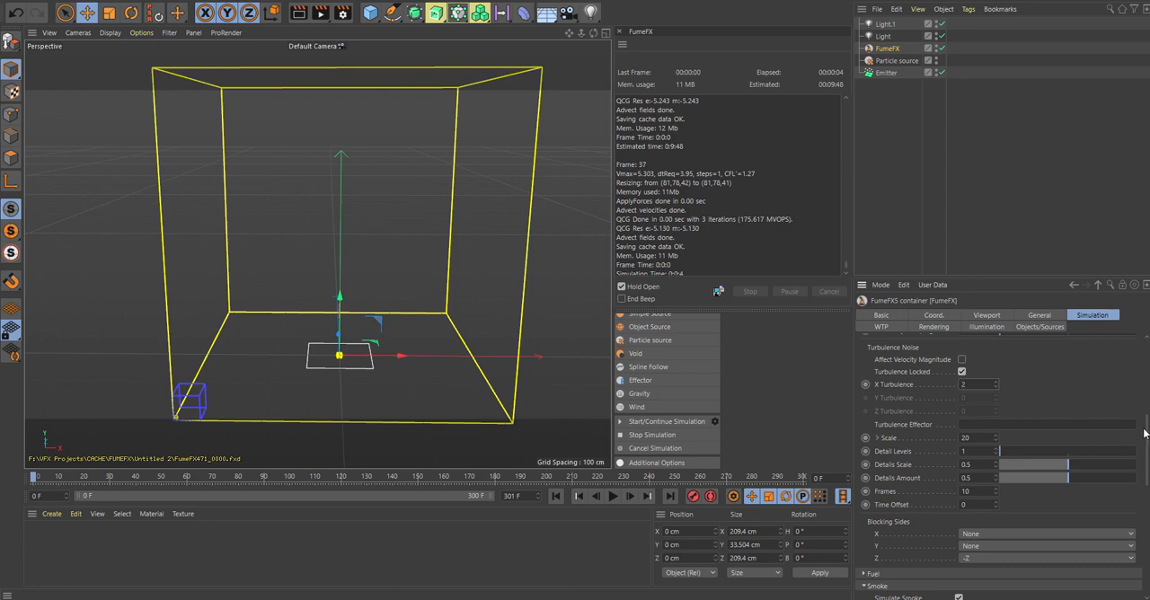
scroll(1132, 441, "down", 1)
left_click_drag(1047, 422, 1134, 426)
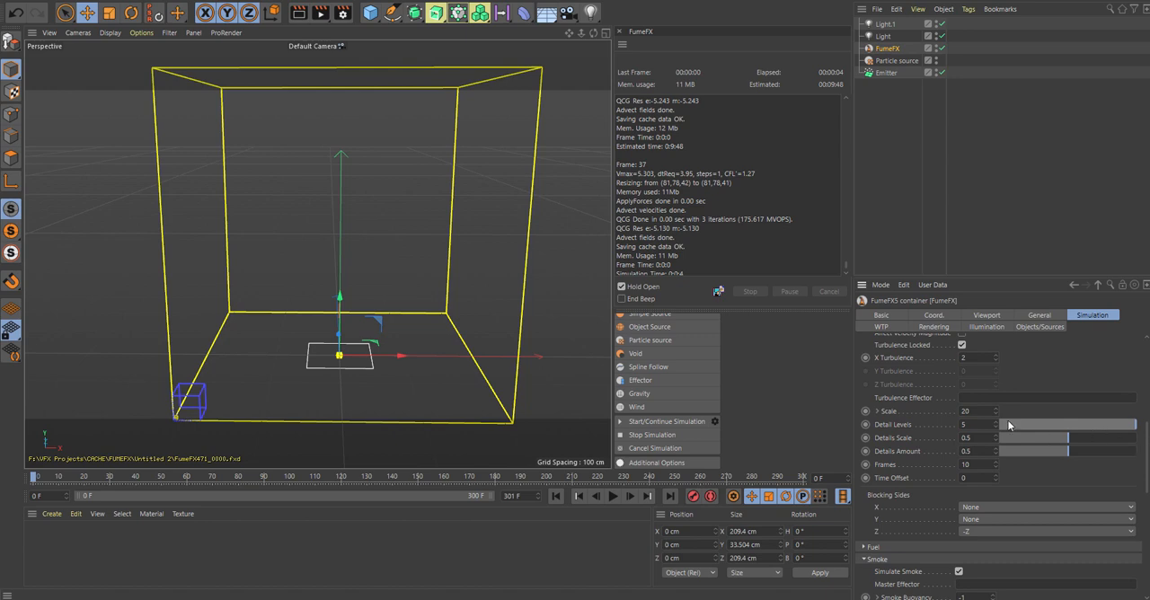
scroll(996, 522, "down", 5)
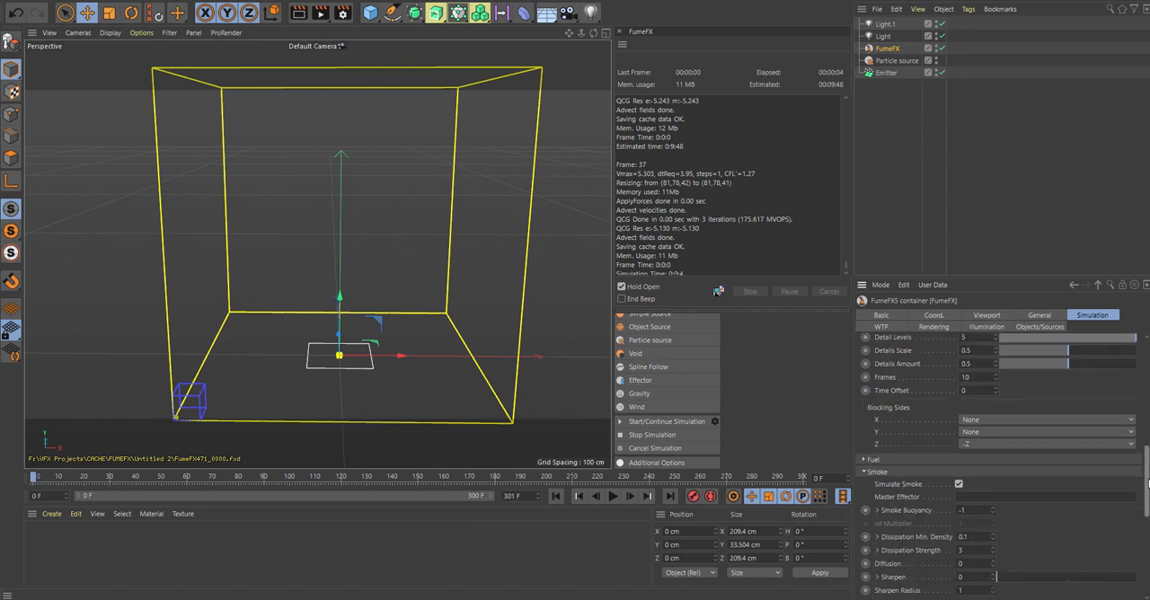
Step: Set the simulation's temperature buoyancy to 0.2
left_click_drag(1147, 489, 1149, 528)
left_click(864, 404)
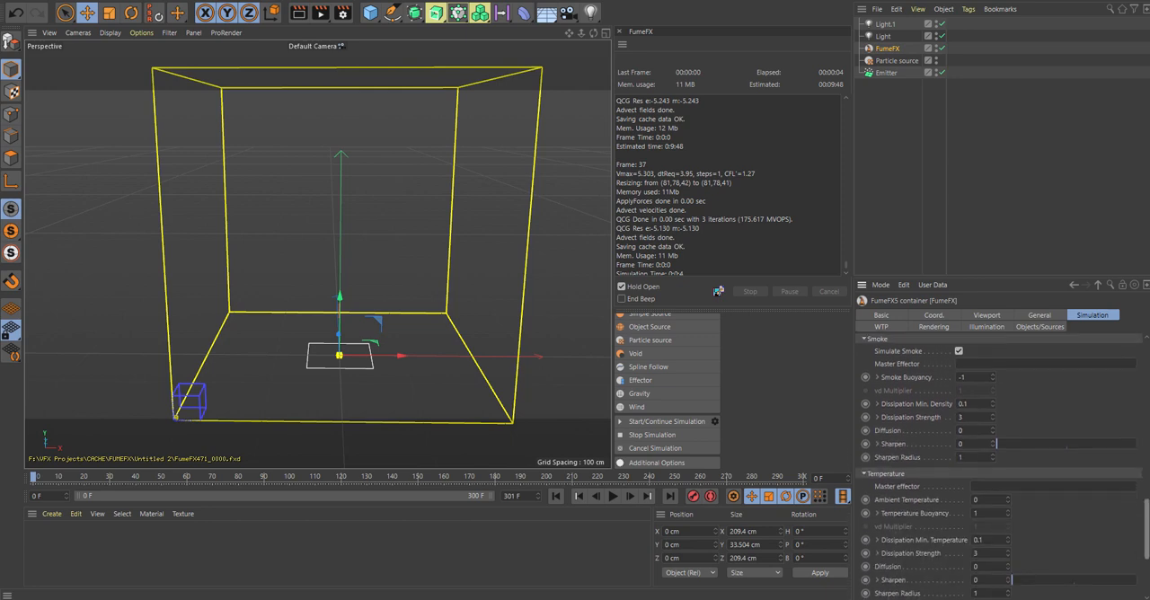
left_click(989, 514)
type(".2")
Step: Set the fuel's expansion to 2.5 and its heat production to 13
left_click_drag(1147, 530, 1146, 496)
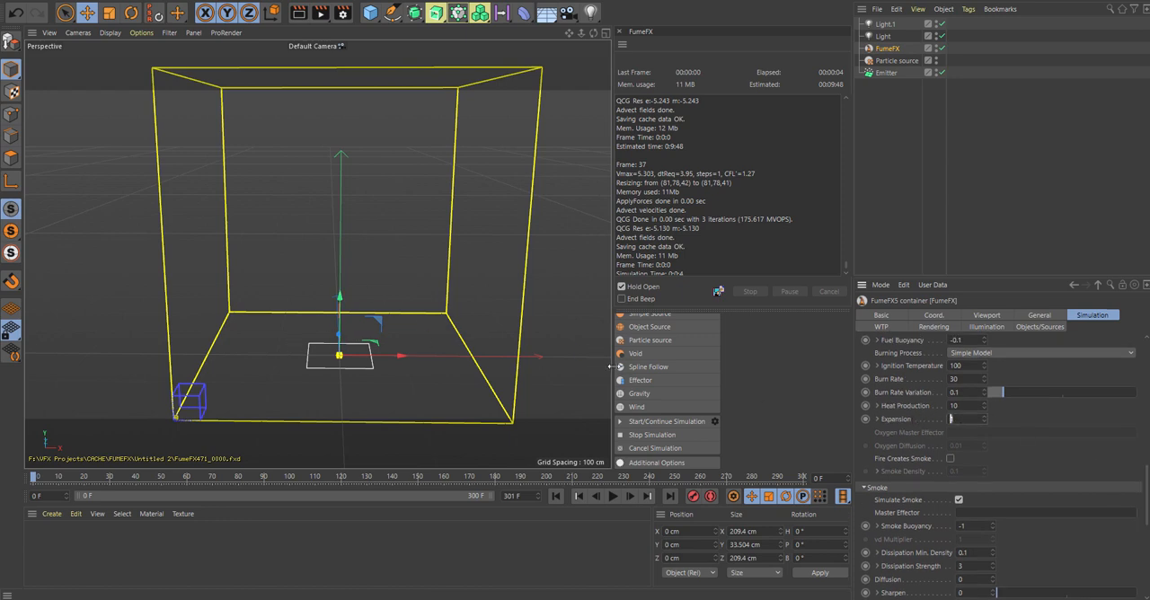
type("2.5")
left_click(955, 406)
type("1")
scroll(1062, 519, "up", 3)
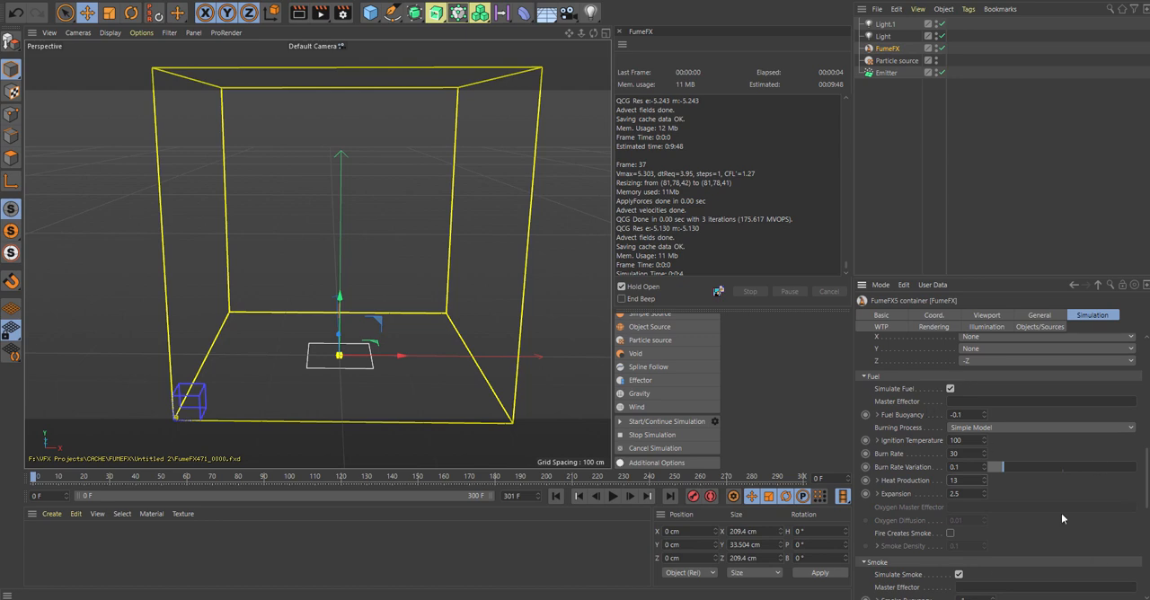
Step: Enable Fire Creates Smoke in the fuel settings and set its smoke density to 18
scroll(1148, 493, "down", 2)
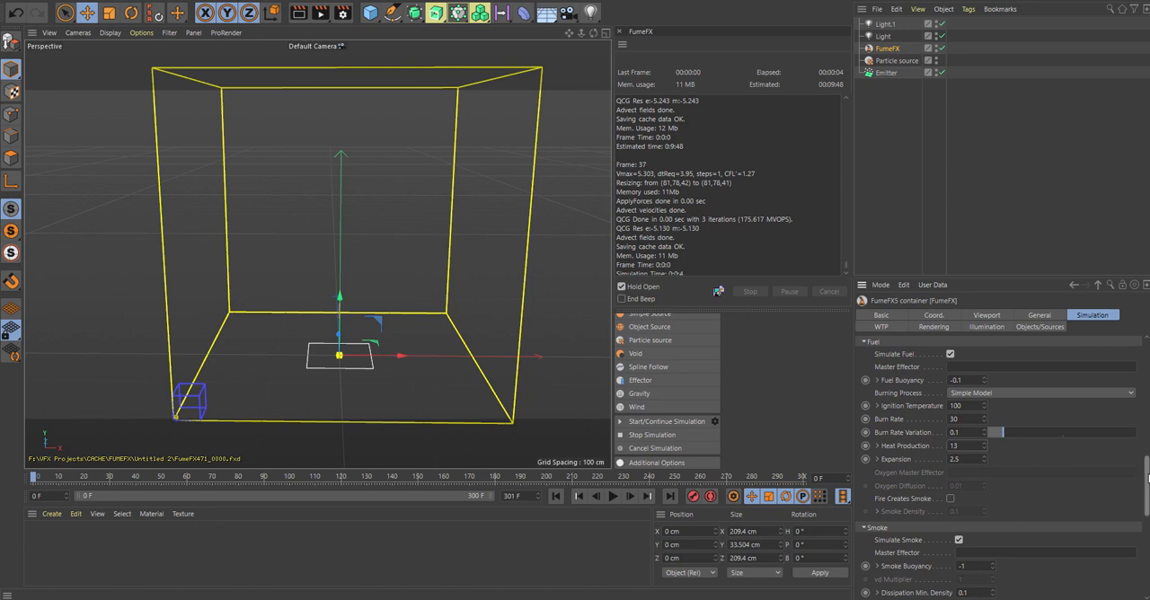
scroll(1148, 478, "up", 1)
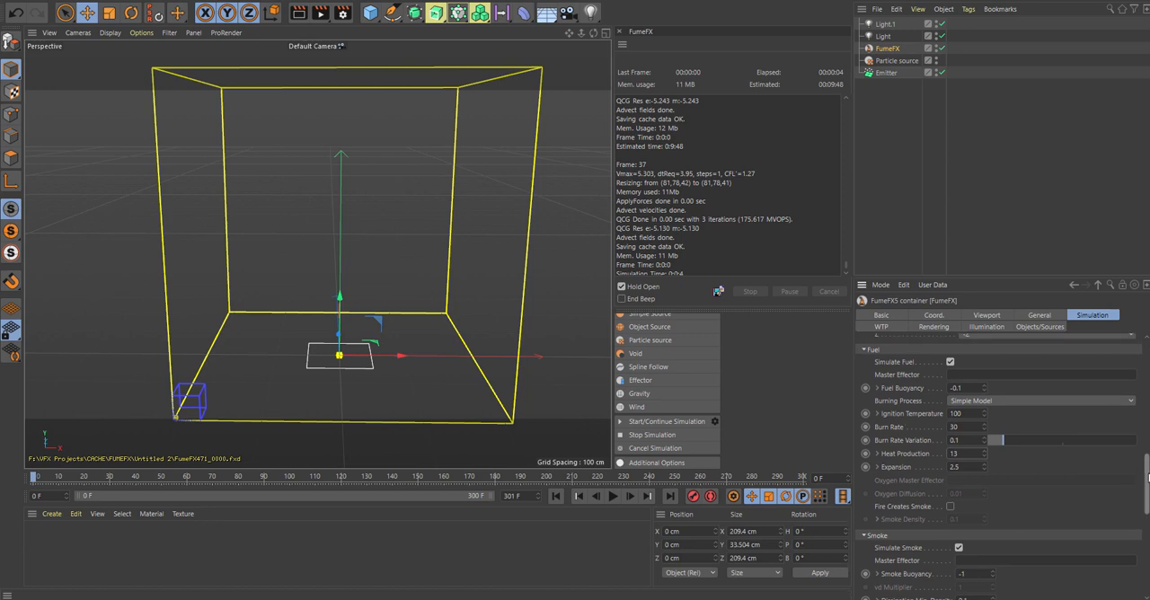
left_click(950, 507)
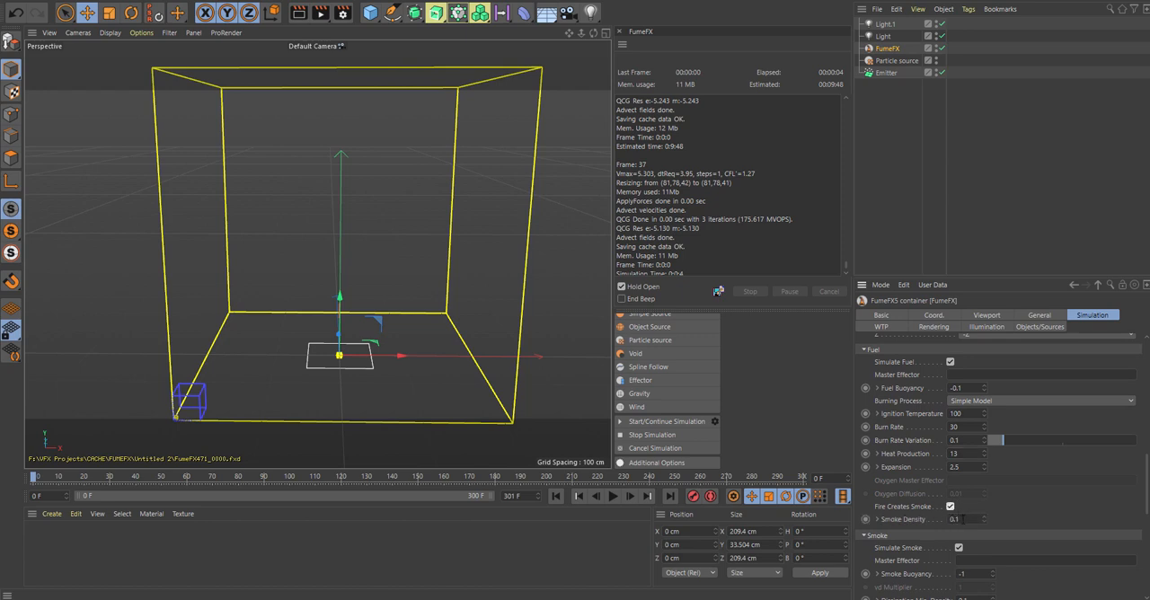
left_click_drag(963, 519, 895, 529)
type("18")
Step: Run the FumeFX simulation to about frame 24, stop it and scrub the timeline back to frame 0
left_click_drag(1146, 482, 1145, 436)
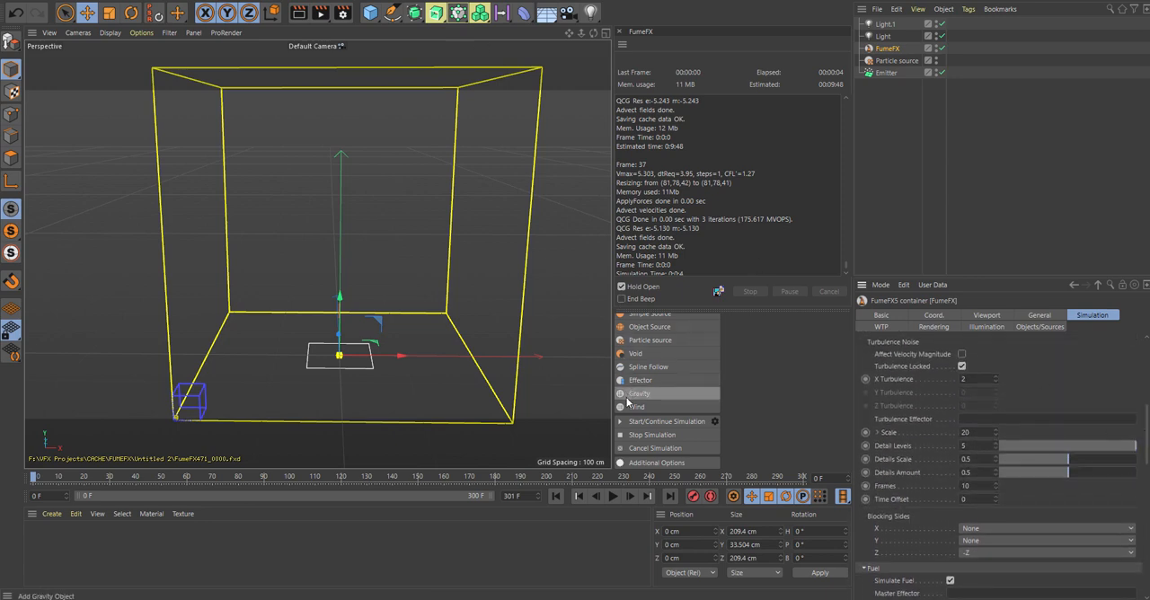
left_click(663, 421)
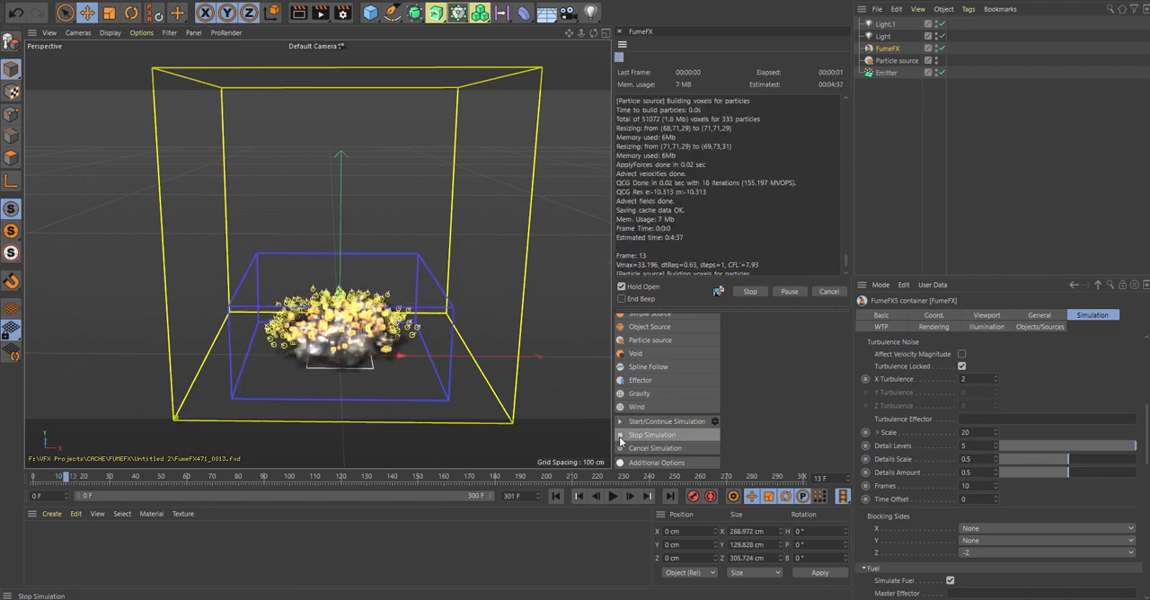
left_click(620, 435)
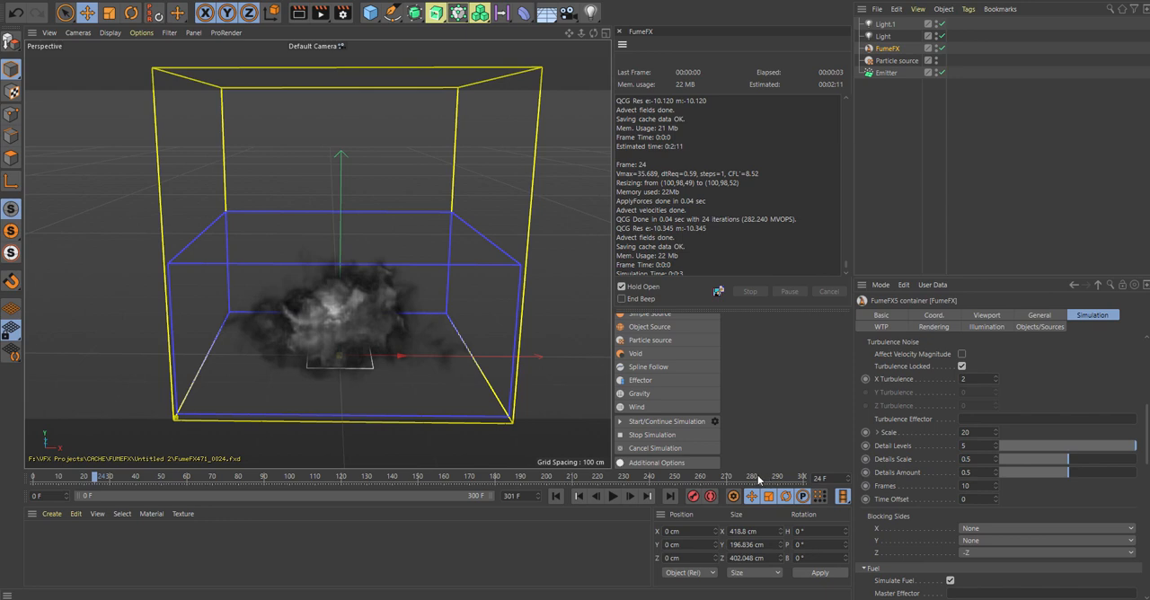
mouse_move(94, 480)
left_mouse_down()
mouse_move(36, 483)
mouse_move(90, 480)
mouse_move(75, 479)
left_mouse_up()
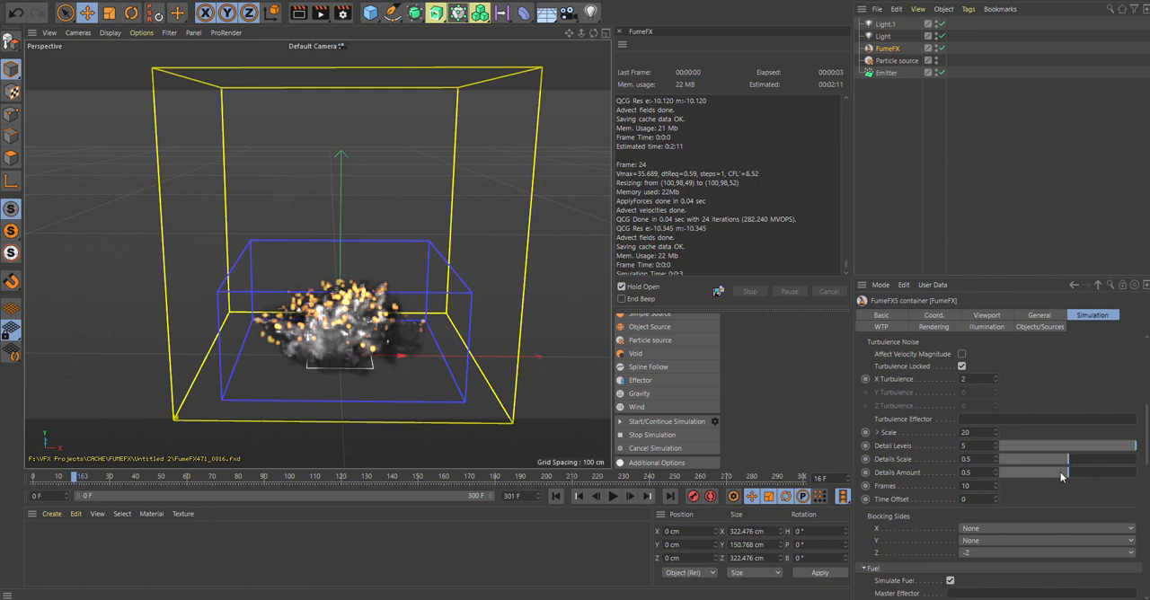
left_click_drag(74, 481, 27, 484)
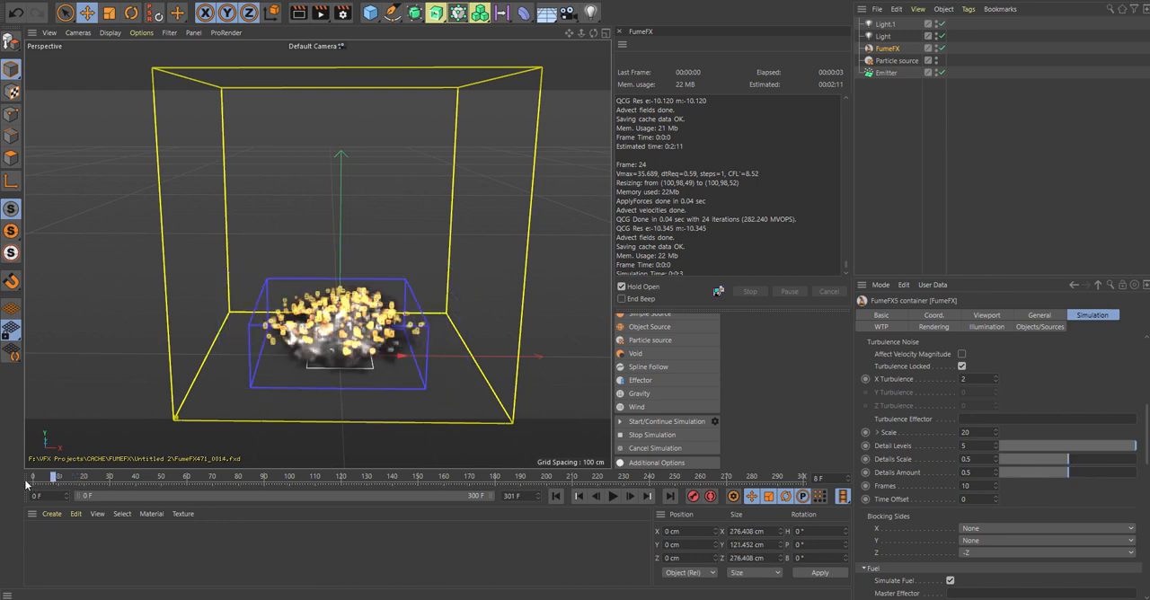
Step: Enter 2 for X turbulence at frame 0 and turn on automatic keyframing
left_click(975, 378)
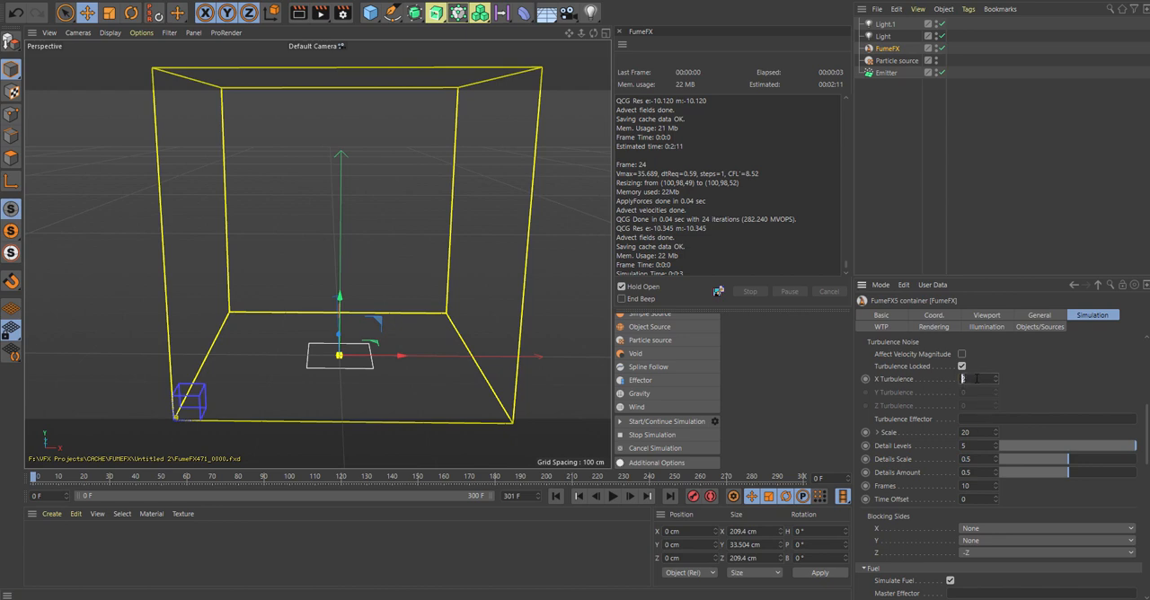
key("BackSpace")
type("2")
left_click(710, 497)
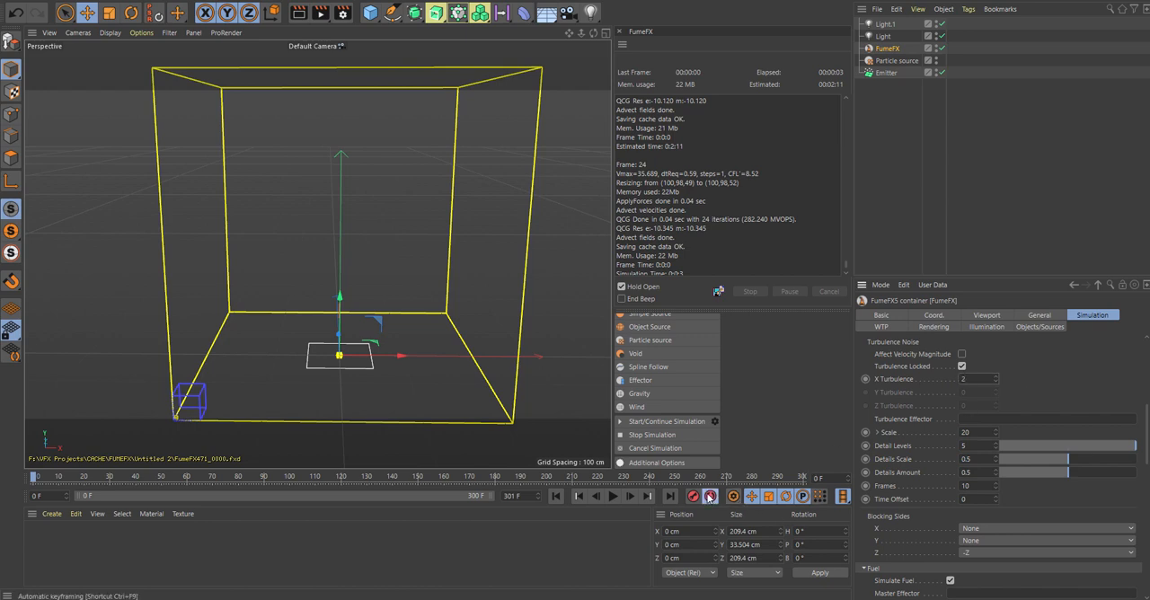
Step: Keyframe X turbulence to 0 at frame 10 and return the timeline to frame 0
left_click(36, 481)
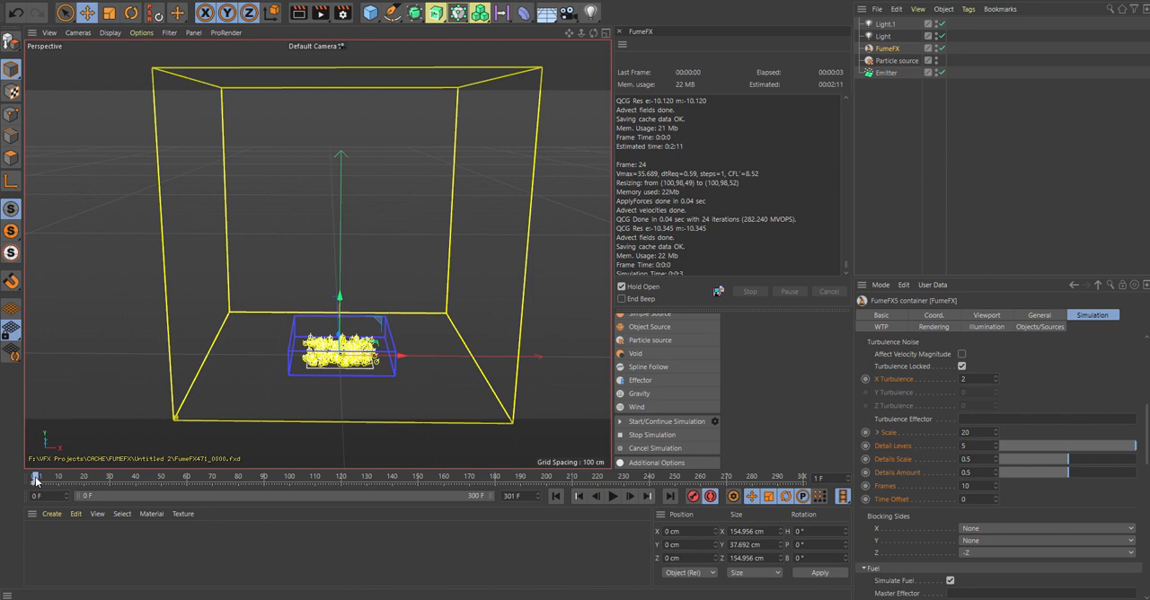
mouse_move(36, 481)
left_mouse_down()
mouse_move(83, 478)
mouse_move(57, 479)
left_mouse_up()
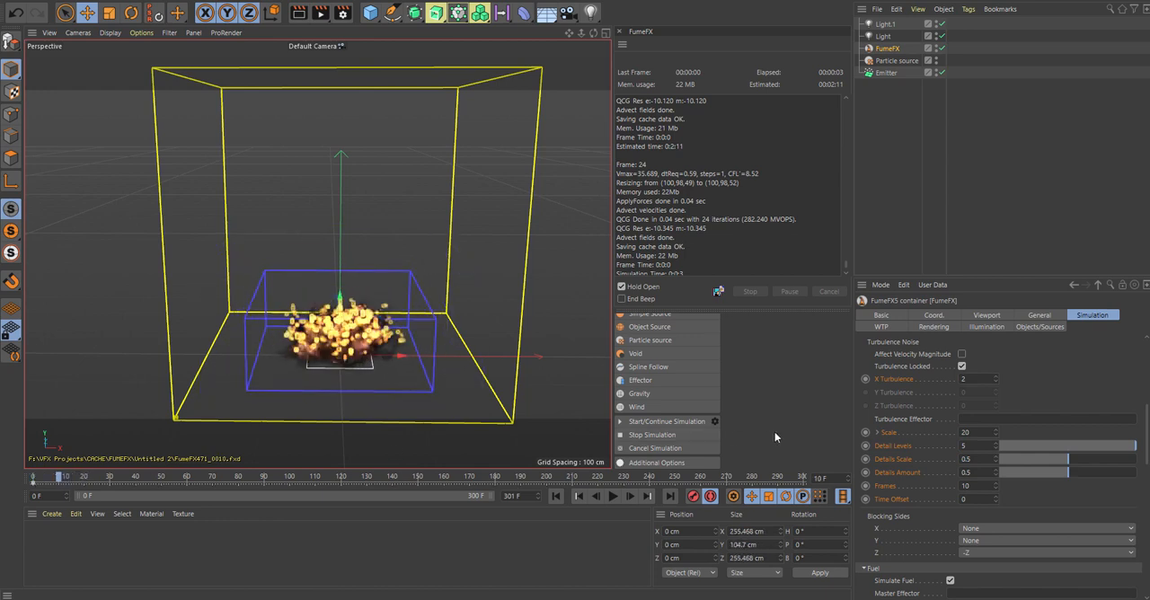
left_click(967, 378)
type("0")
key("Return")
left_click_drag(63, 483, 34, 479)
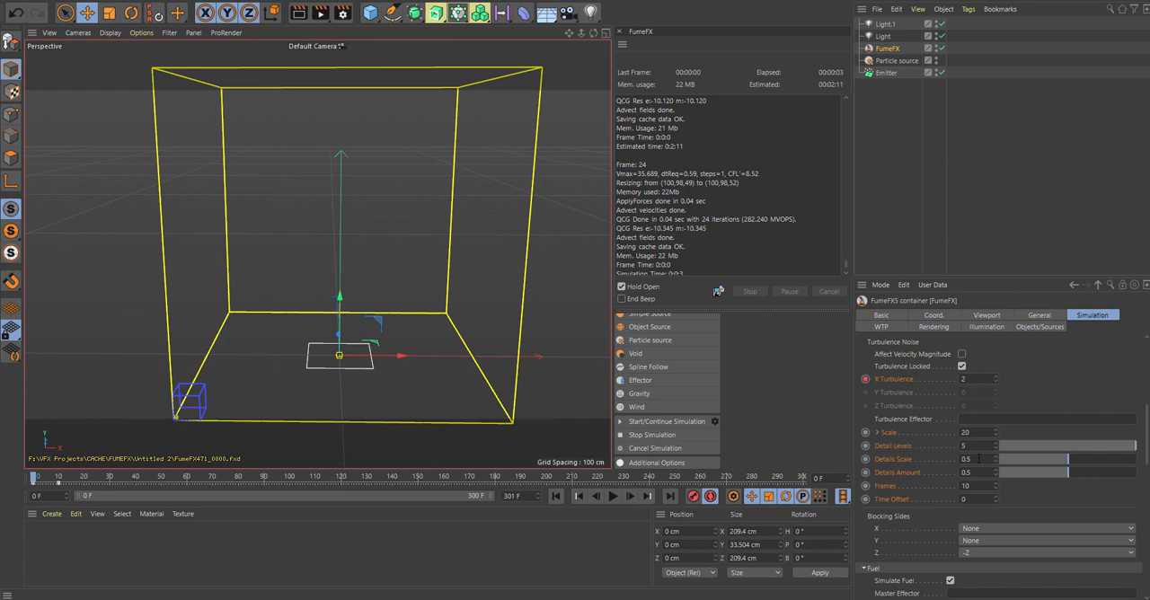
Step: Set the turbulence noise scale to 6 and X turbulence to 3 at frame 0
left_click(966, 433)
type("6")
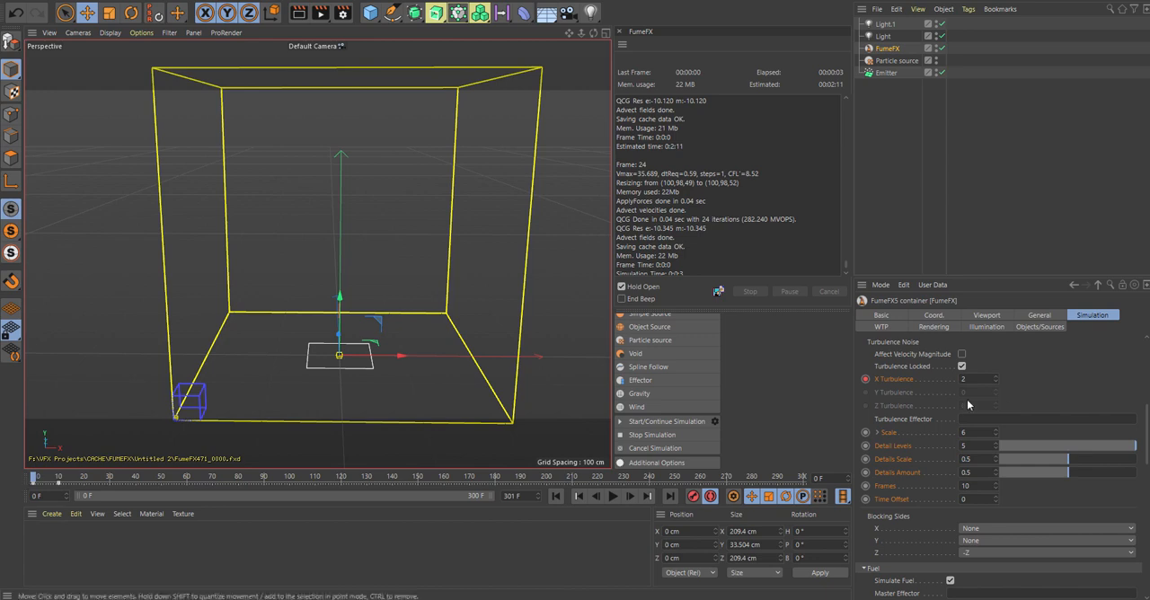
left_click(973, 377)
type("3")
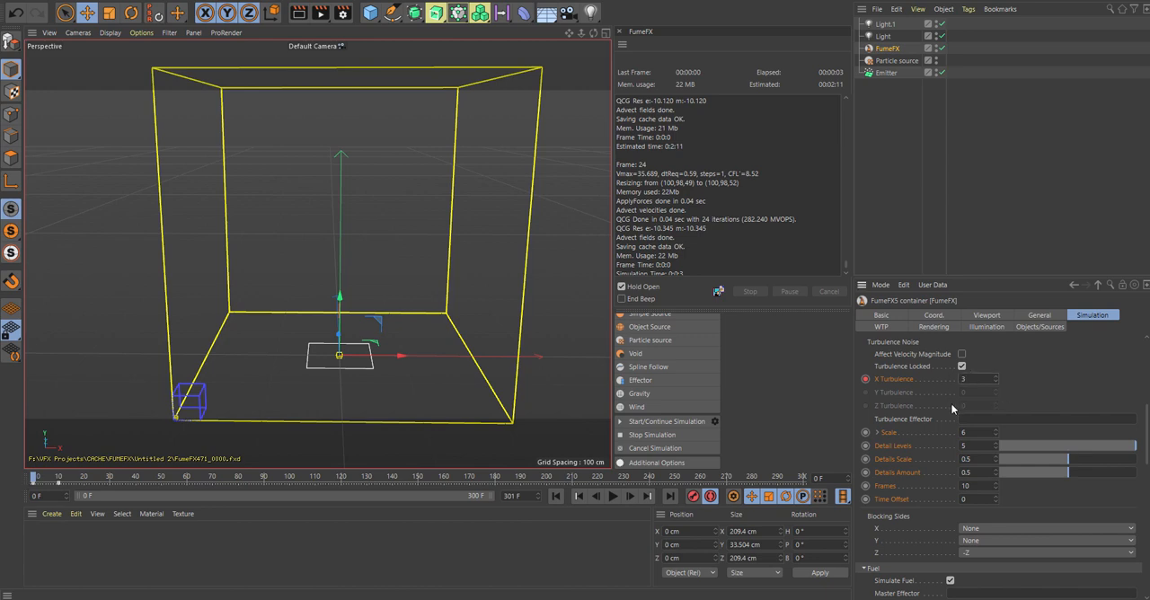
key("Return")
left_click_drag(34, 481, 7, 475)
Step: Raise the simulation's vorticity strength to 0.95
scroll(1146, 406, "up", 3)
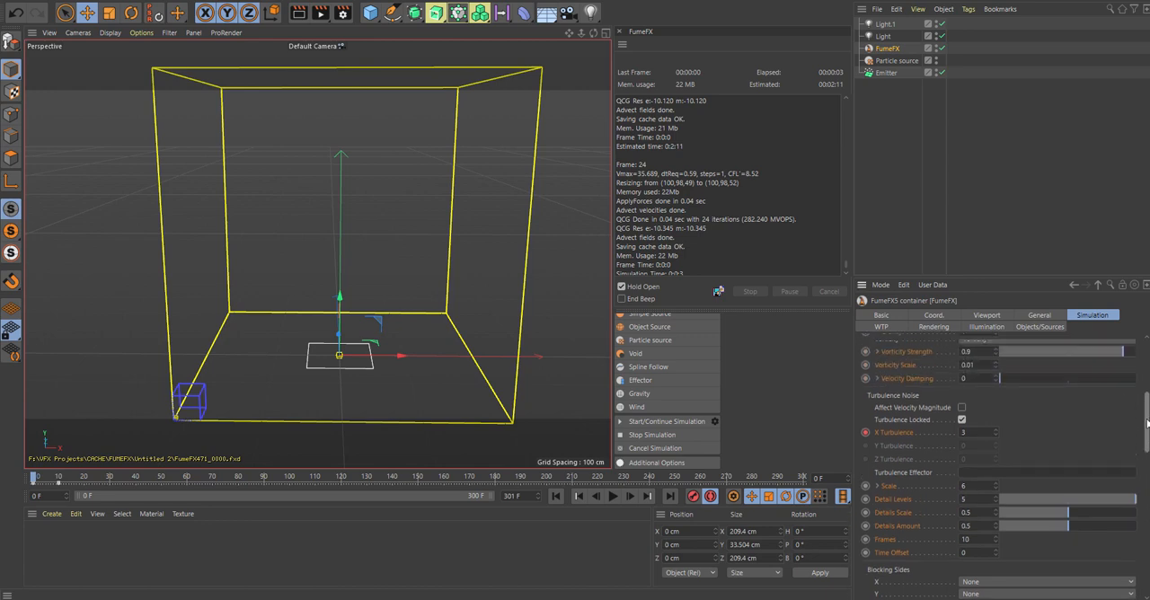
scroll(1146, 407, "down", 1)
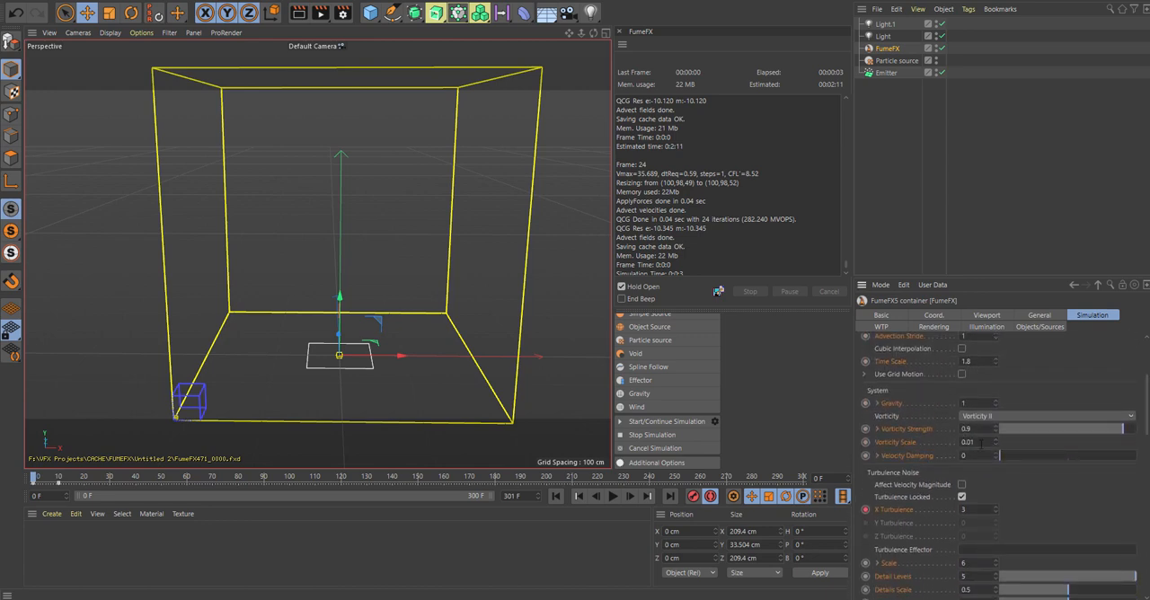
left_click(995, 432)
left_click(995, 431)
left_click(995, 431)
left_click(996, 427)
left_click(996, 427)
left_click(996, 427)
left_click(995, 427)
left_click(996, 432)
type("5")
key("Return")
Step: Set the simulation's advection stride to 0.75
scroll(981, 397, "up", 3)
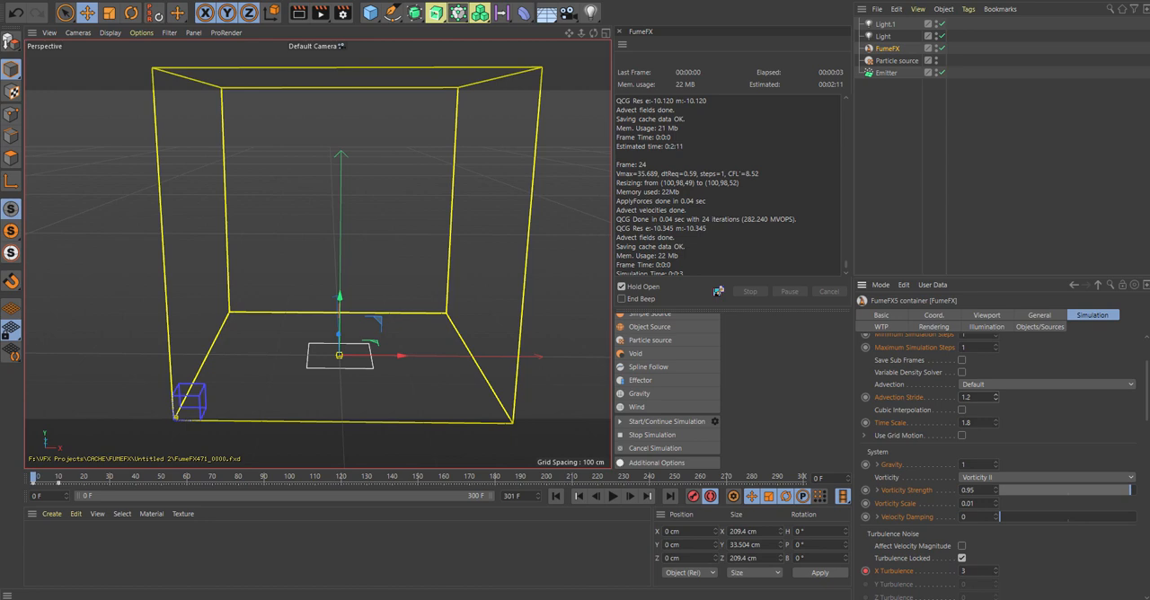
left_click_drag(988, 396, 918, 412)
type("0.75")
Step: Set the fuel's burn rate variation to 0.7 and its burn rate to 14
left_click_drag(1148, 410, 1147, 439)
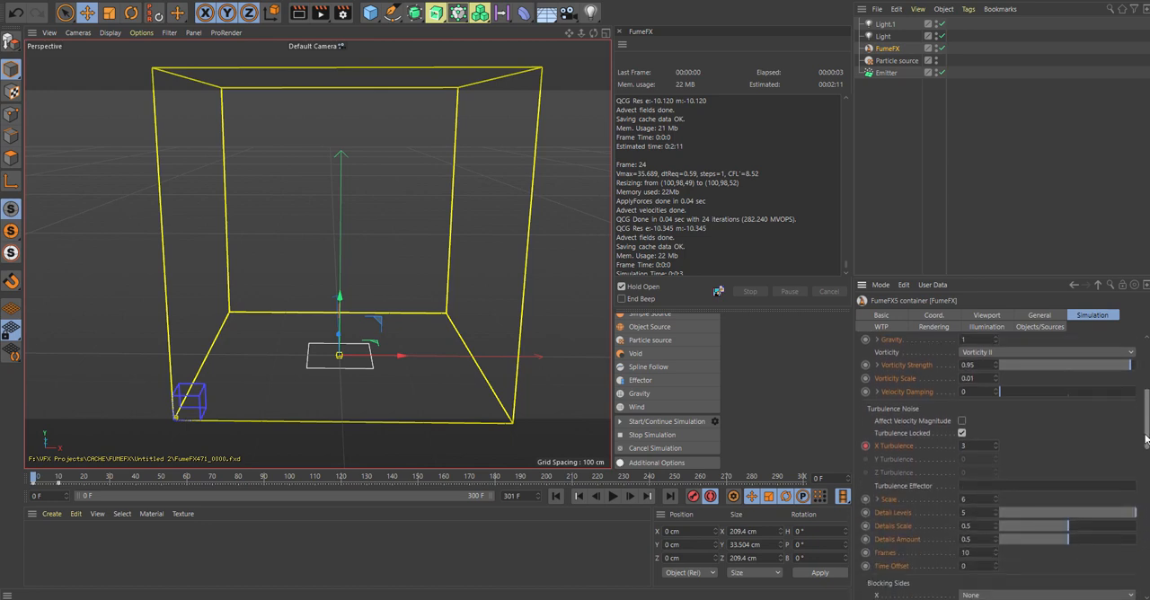
left_click_drag(1147, 439, 1147, 492)
double_click(956, 478)
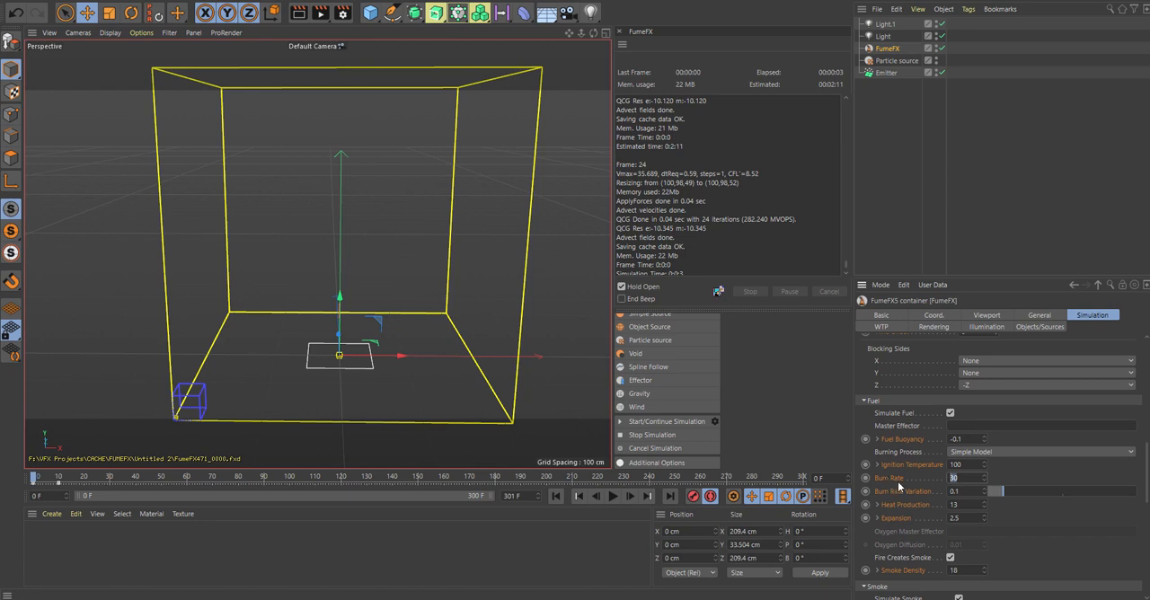
double_click(955, 491)
type("0.7")
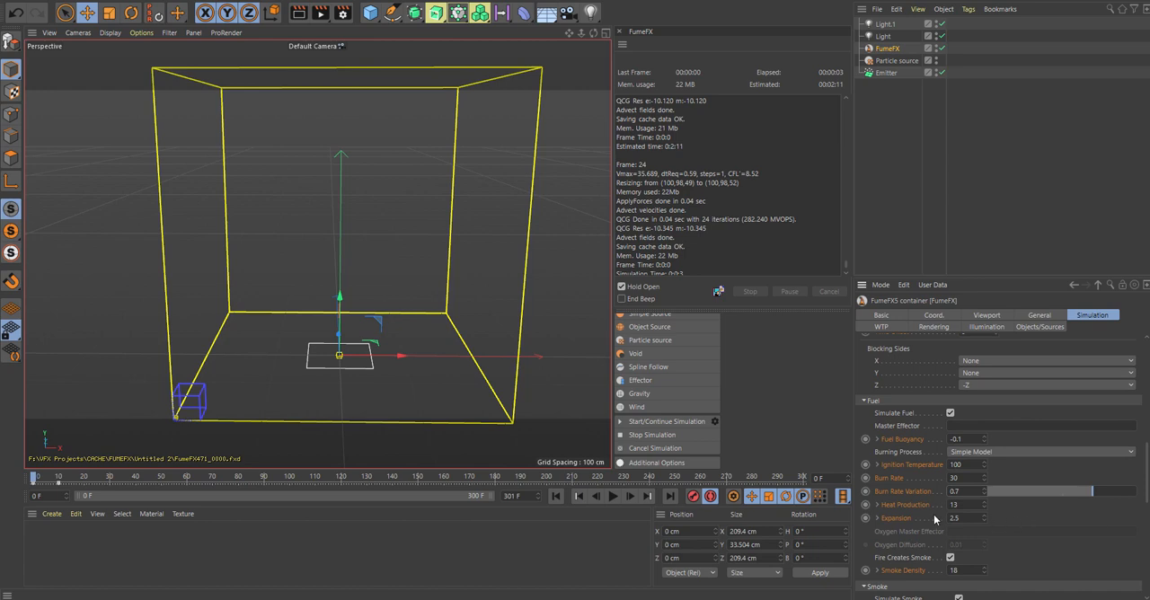
left_click(955, 479)
type("14")
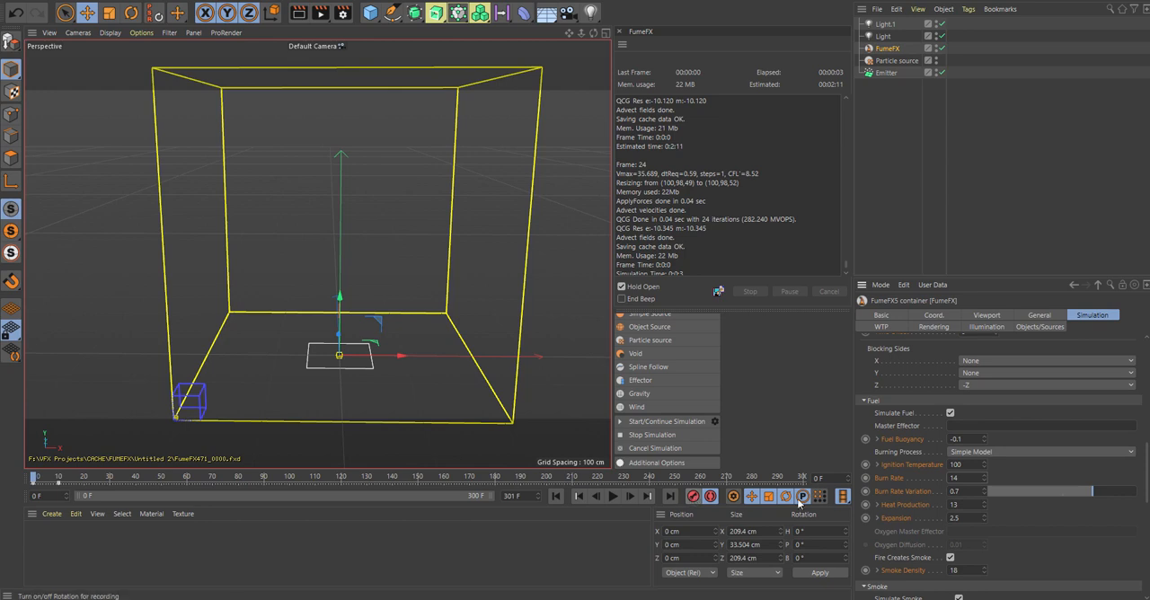
Step: Keyframe the burn rate at frame 12 and at frame 0 with a value of 15, ending automatic keyframing
mouse_move(42, 479)
left_mouse_down()
mouse_move(62, 478)
mouse_move(17, 478)
mouse_move(64, 478)
left_mouse_up()
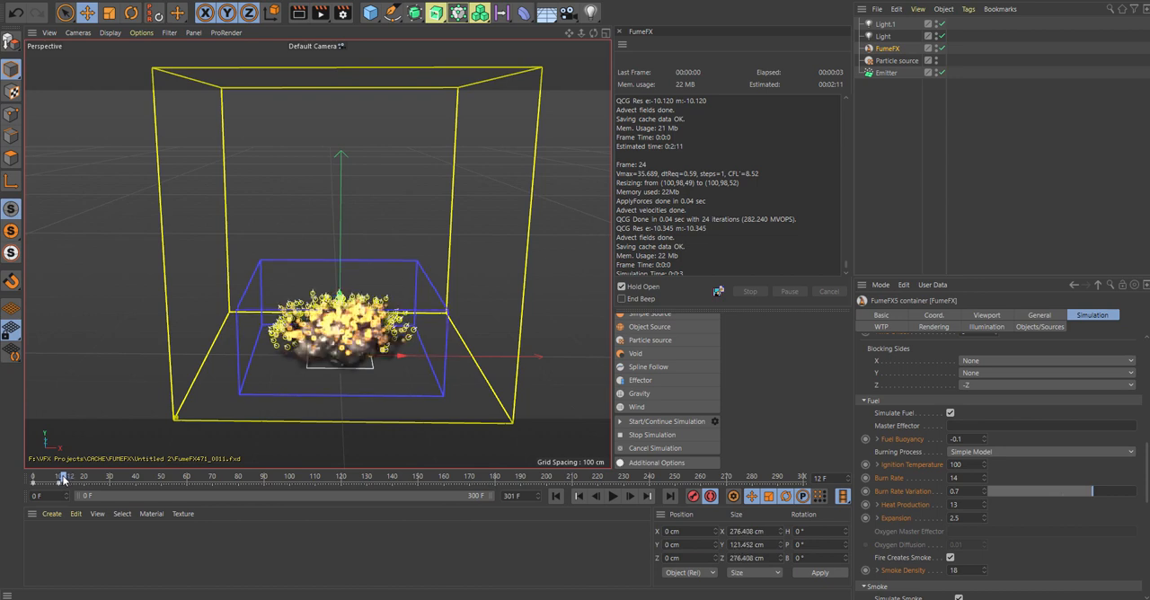
double_click(955, 478)
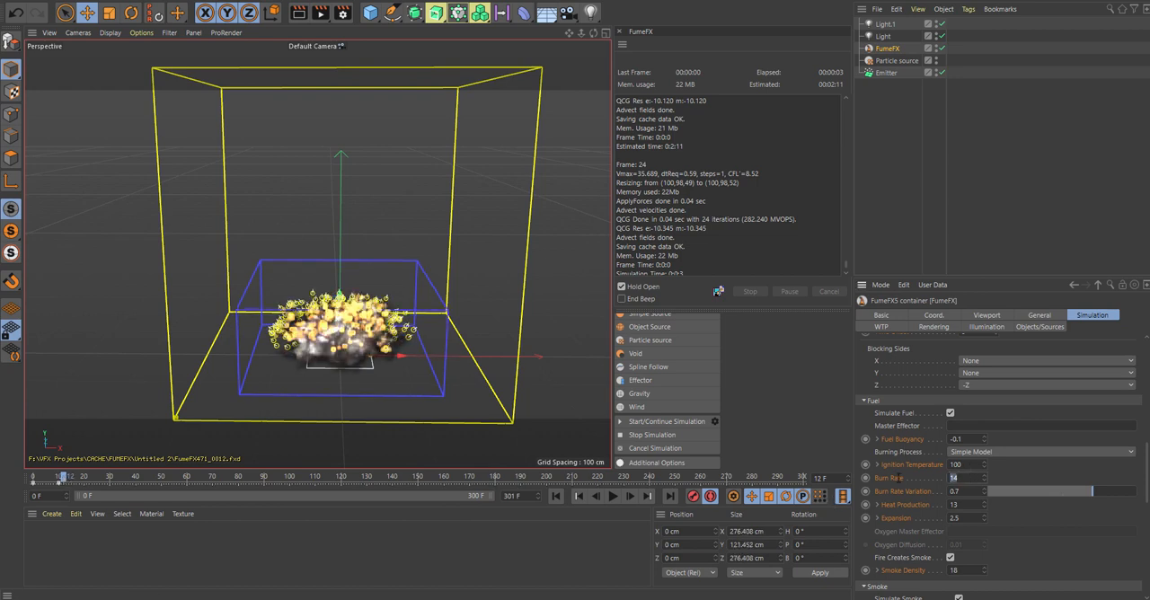
type("1")
mouse_move(61, 478)
left_mouse_down()
mouse_move(29, 477)
mouse_move(83, 480)
mouse_move(15, 482)
left_mouse_up()
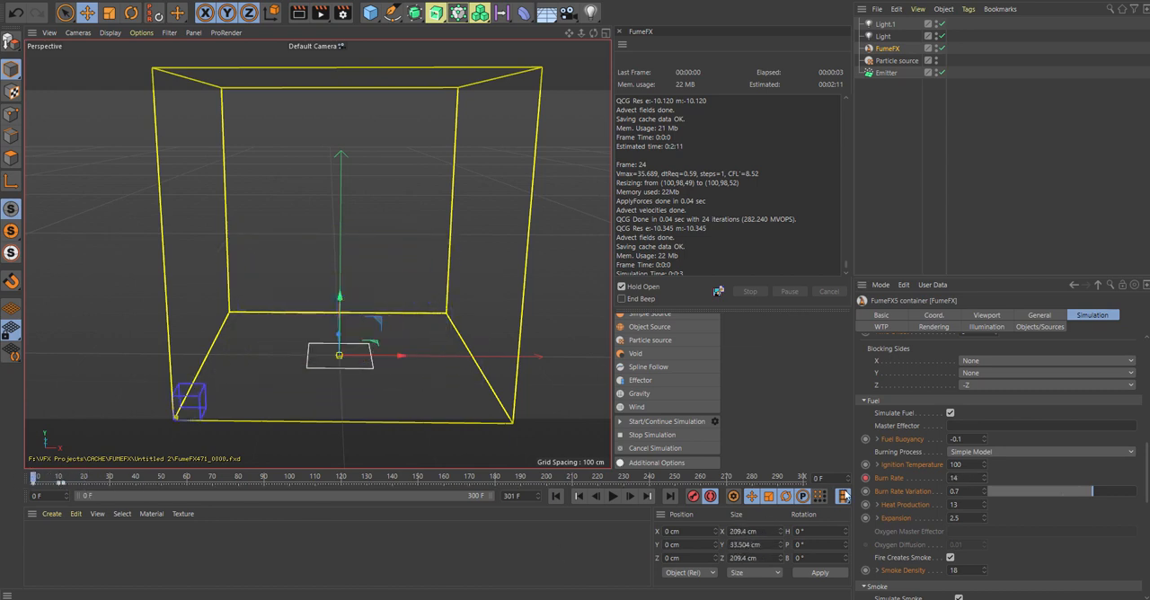
type("1")
left_click_drag(35, 478, 1, 478)
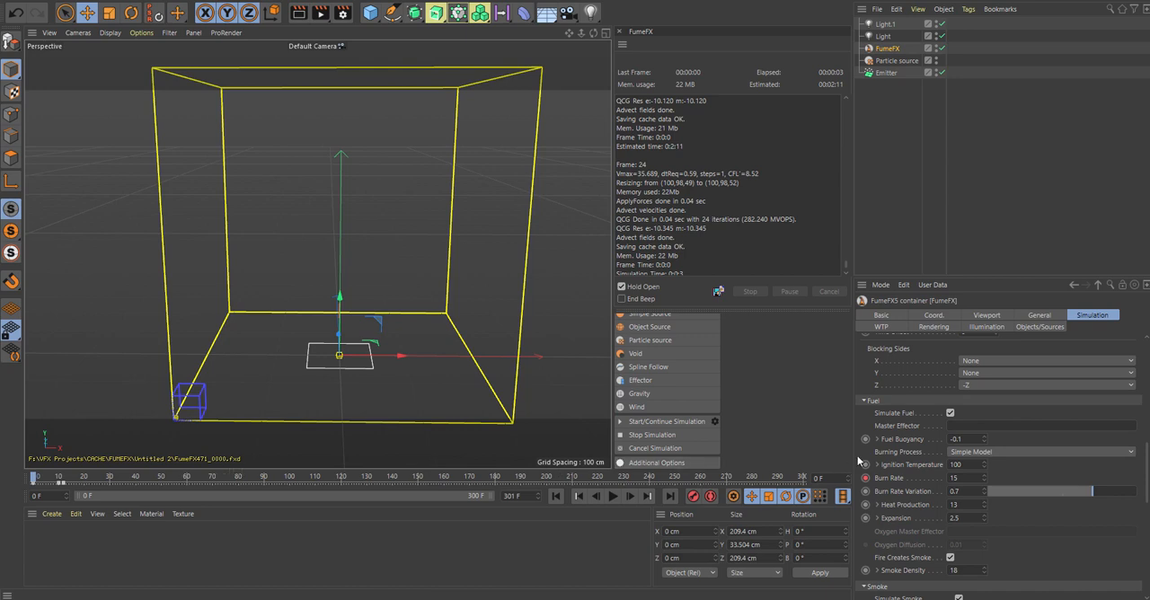
Step: Lower the simulation's temperature buoyancy to 0.15
scroll(1132, 455, "down", 2)
scroll(997, 468, "down", 9)
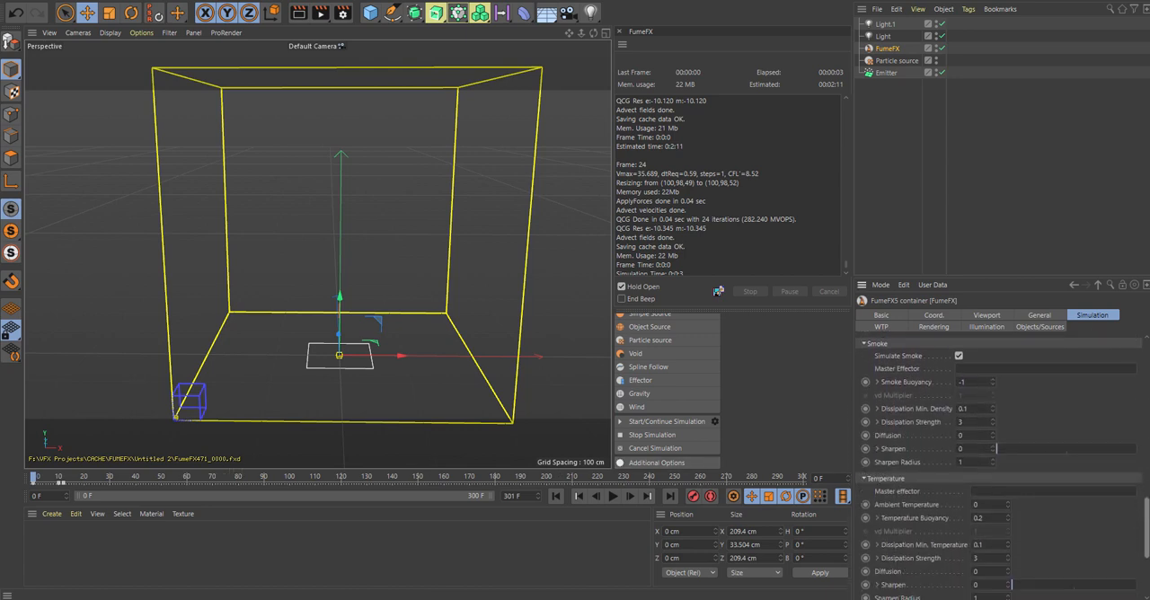
left_click(987, 422)
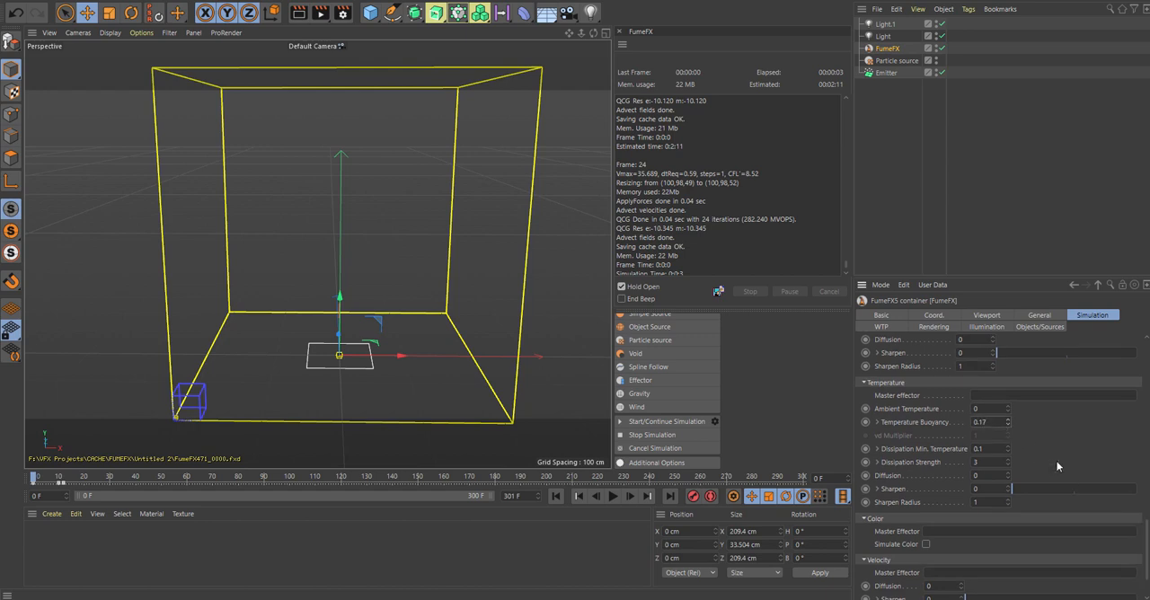
left_click(1008, 425)
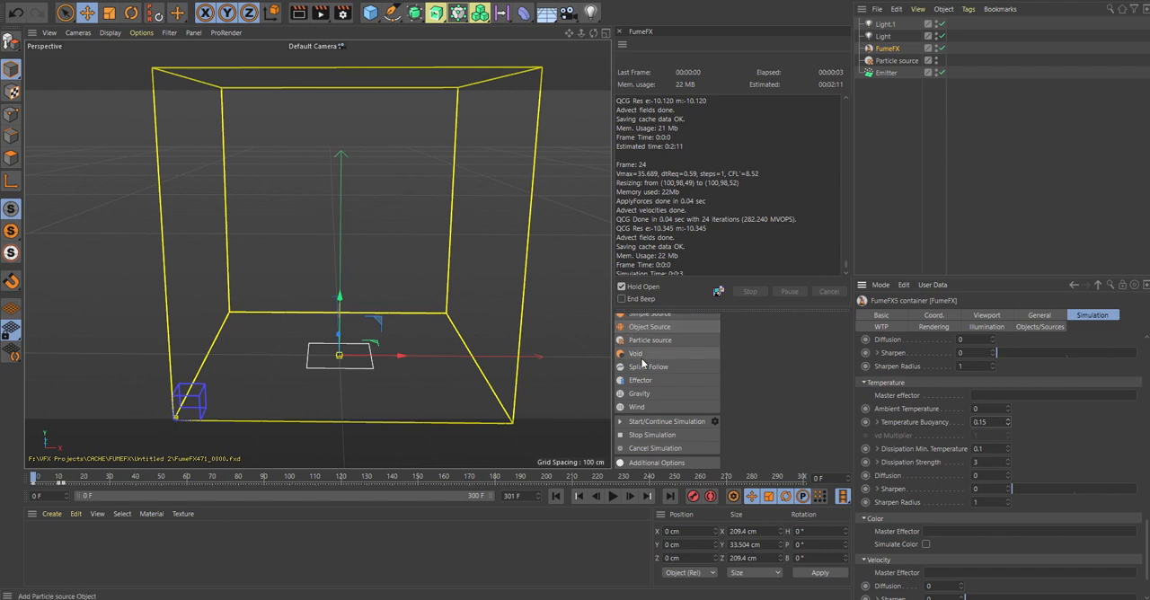
Step: Run the simulation again to about frame 49, stop it and inspect the smoke cloud up close
left_click(623, 422)
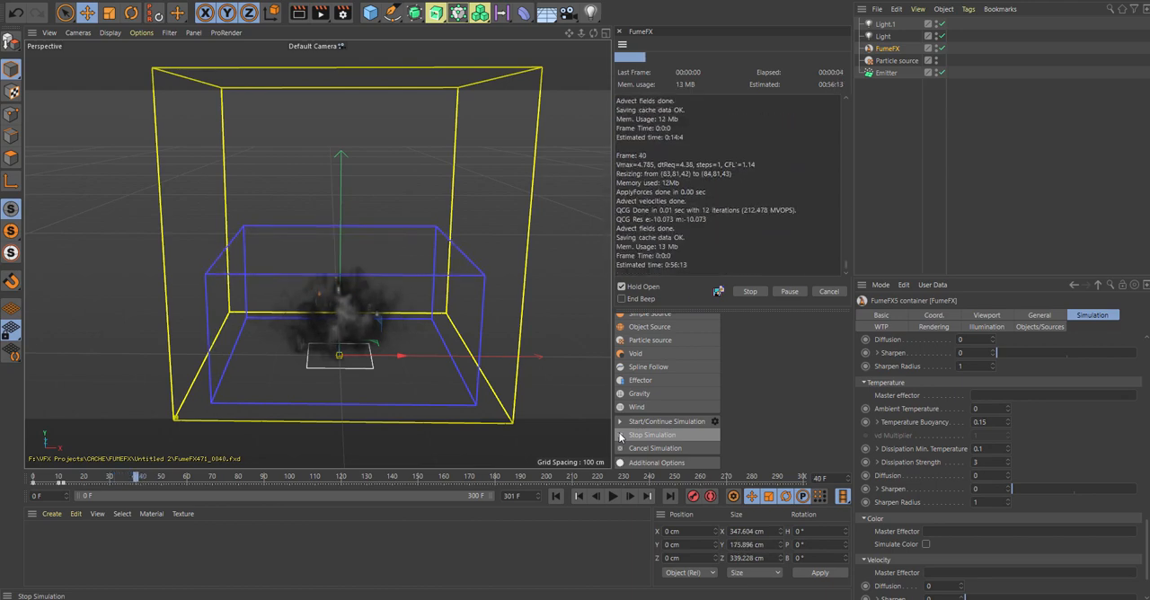
left_click(620, 435)
scroll(357, 321, "up", 5)
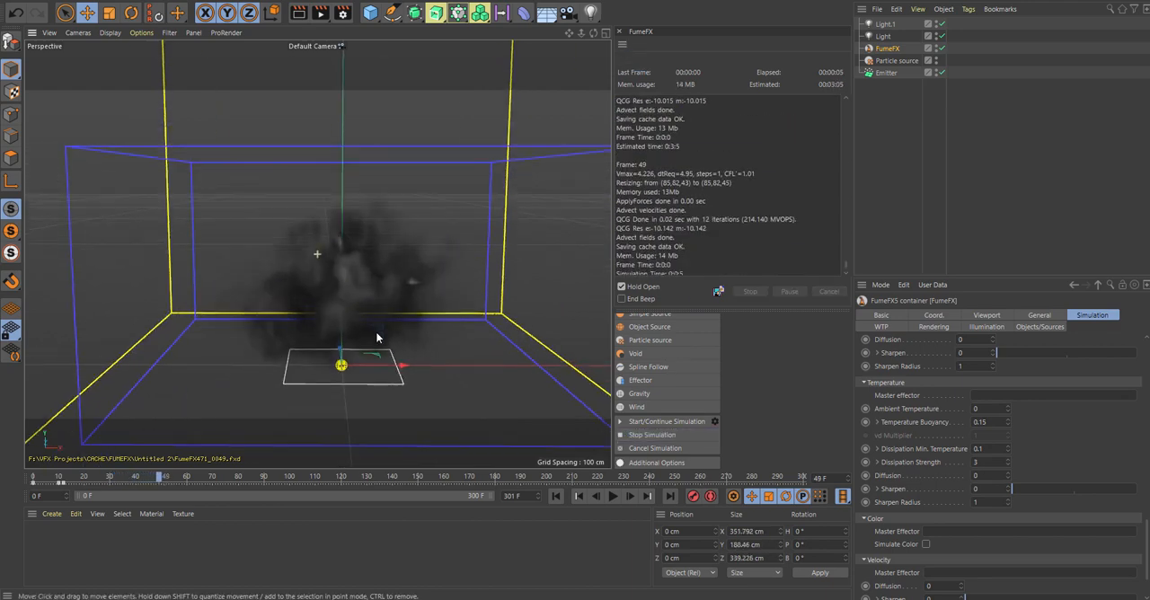
left_click_drag(377, 334, 372, 335, "alt")
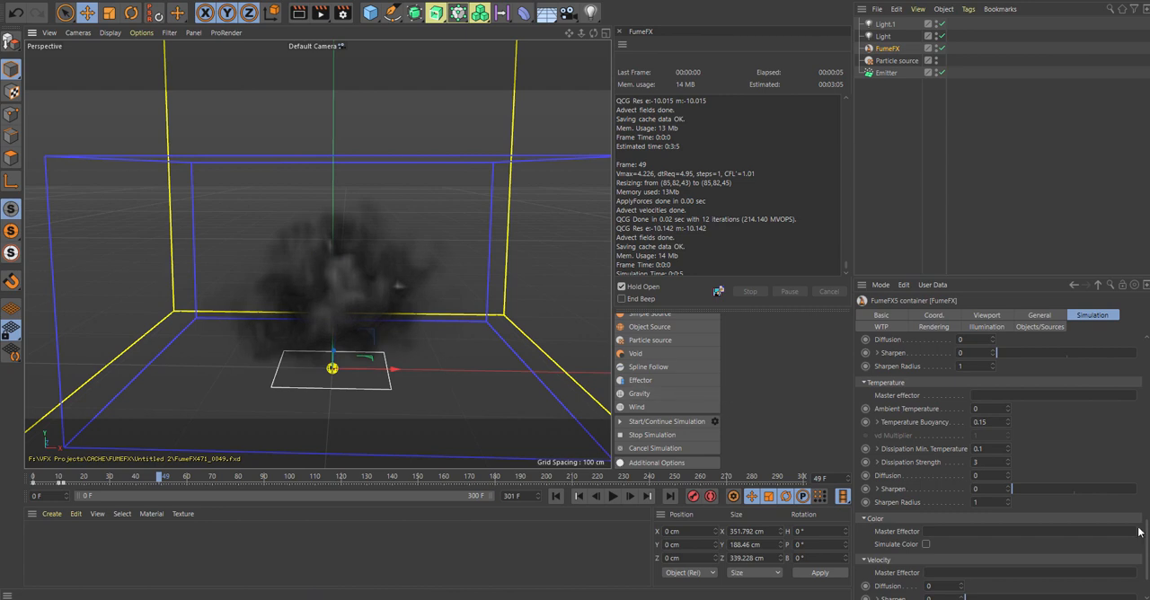
Step: Try a finer grid spacing of 1.188 cm for the FumeFX container and run the simulation to about frame 27
left_click_drag(1145, 533, 1146, 340)
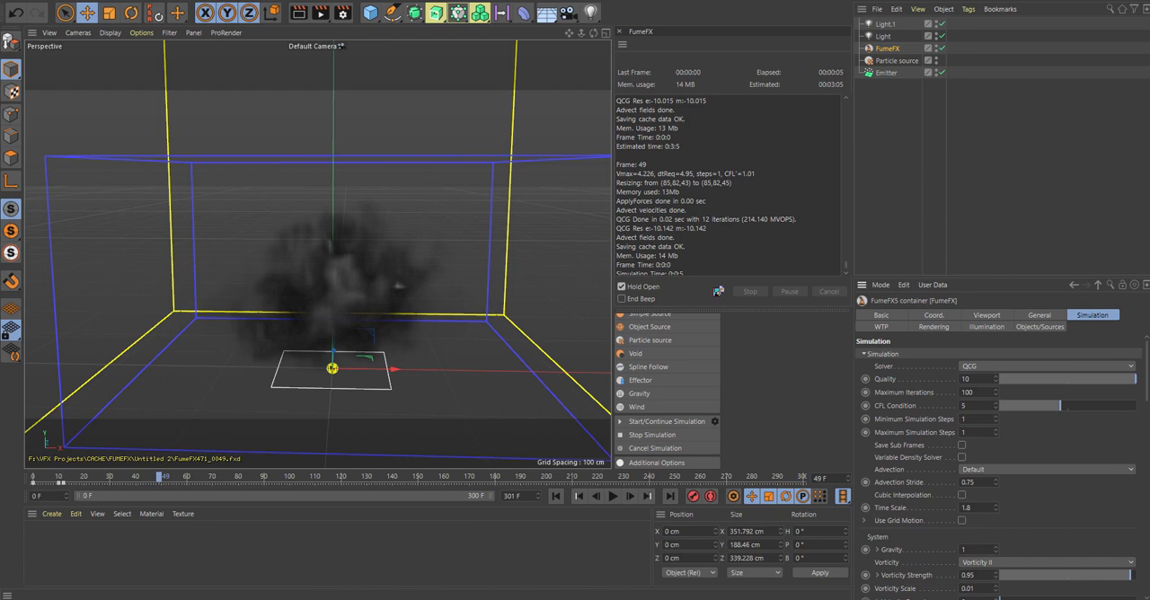
left_click_drag(1148, 391, 1146, 379)
left_click(1044, 315)
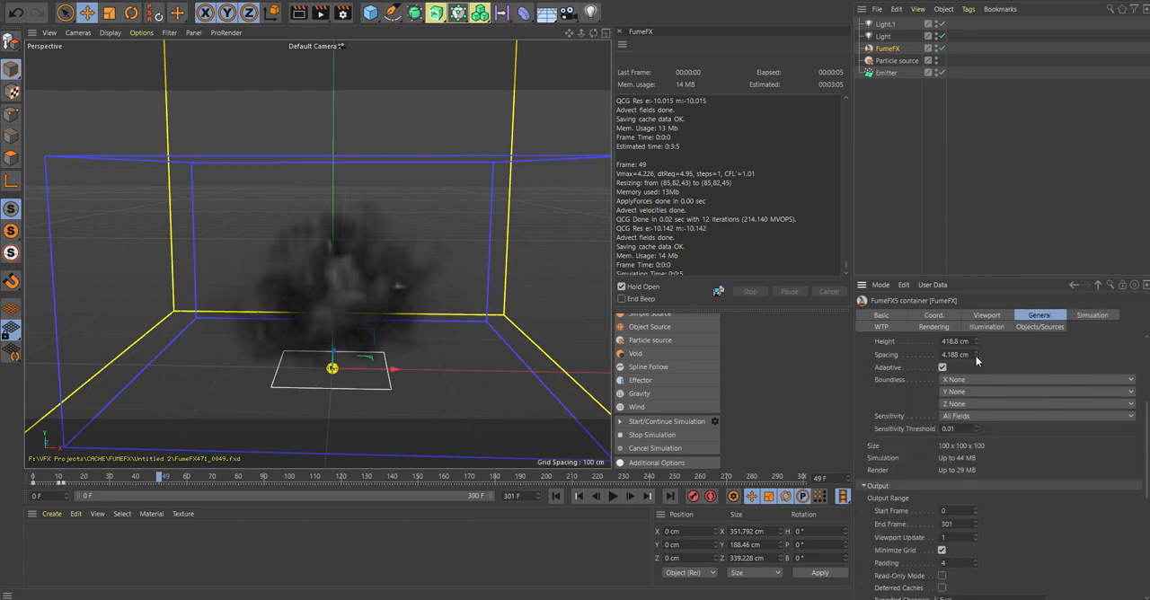
mouse_move(976, 356)
left_mouse_down()
mouse_move(973, 371)
mouse_move(976, 358)
left_mouse_up()
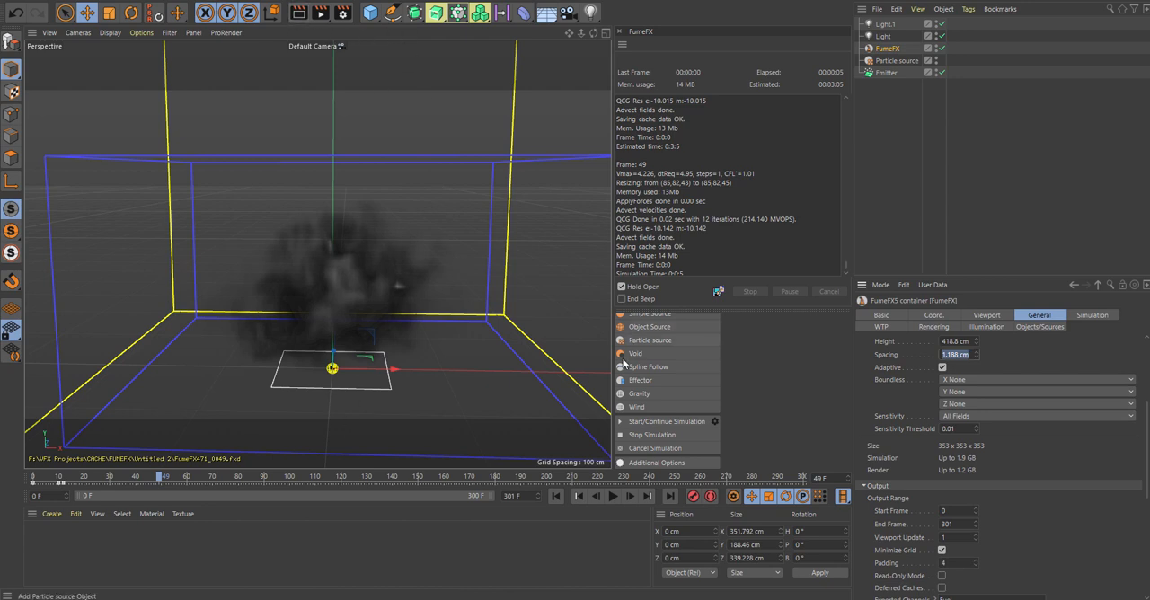
left_click(634, 422)
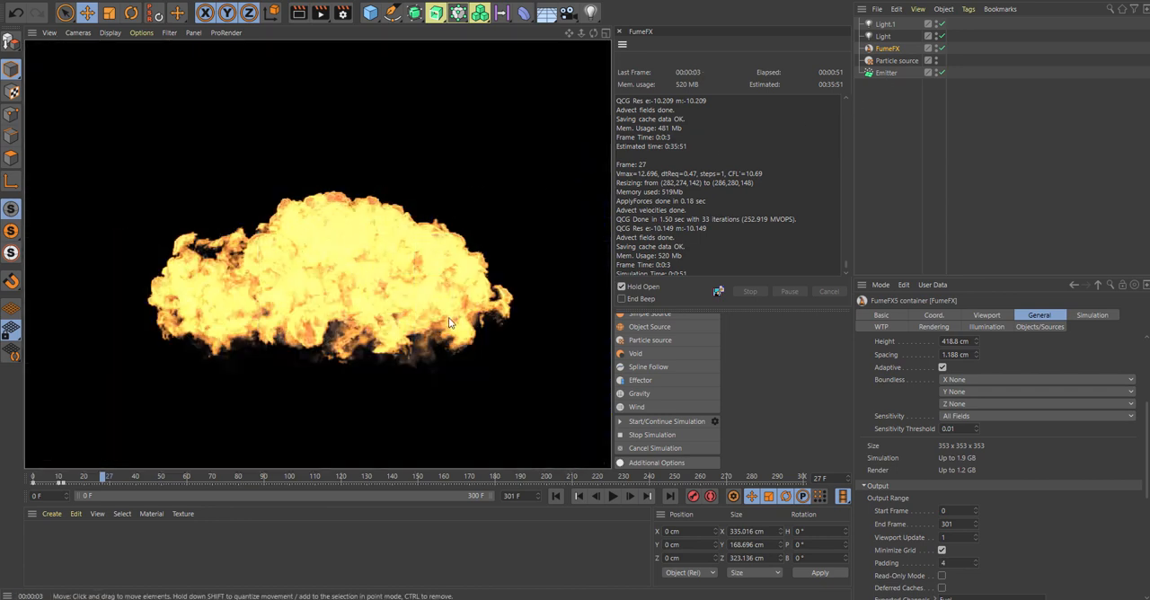
Step: Set the FumeFX container's grid spacing to 1.888 cm
left_click(977, 351)
left_click_drag(977, 352, 979, 355)
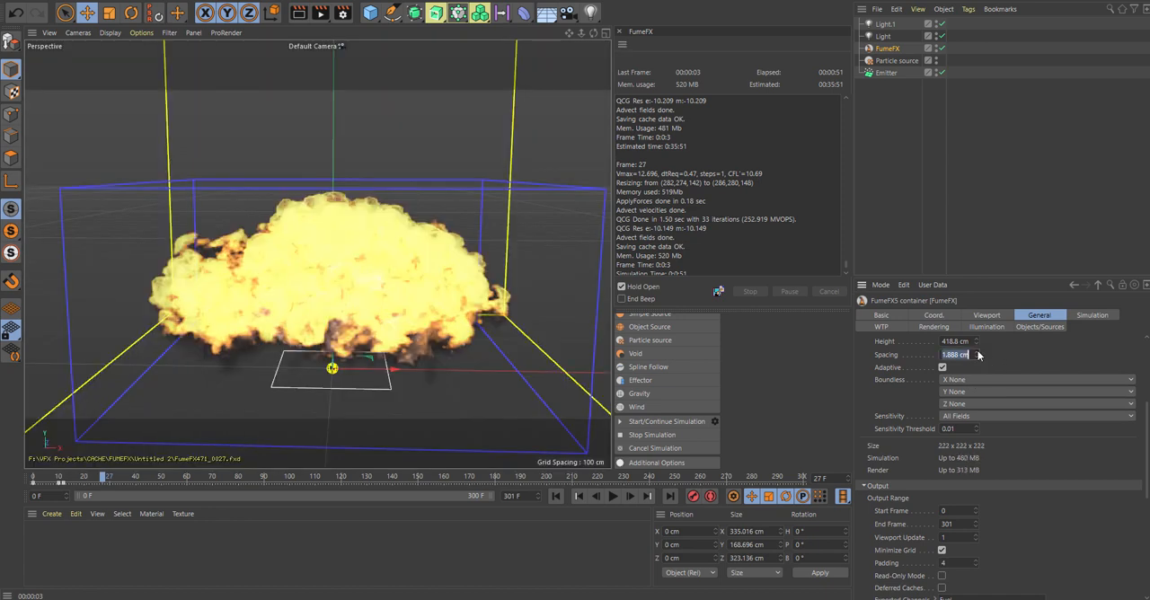
scroll(346, 360, "down", 5)
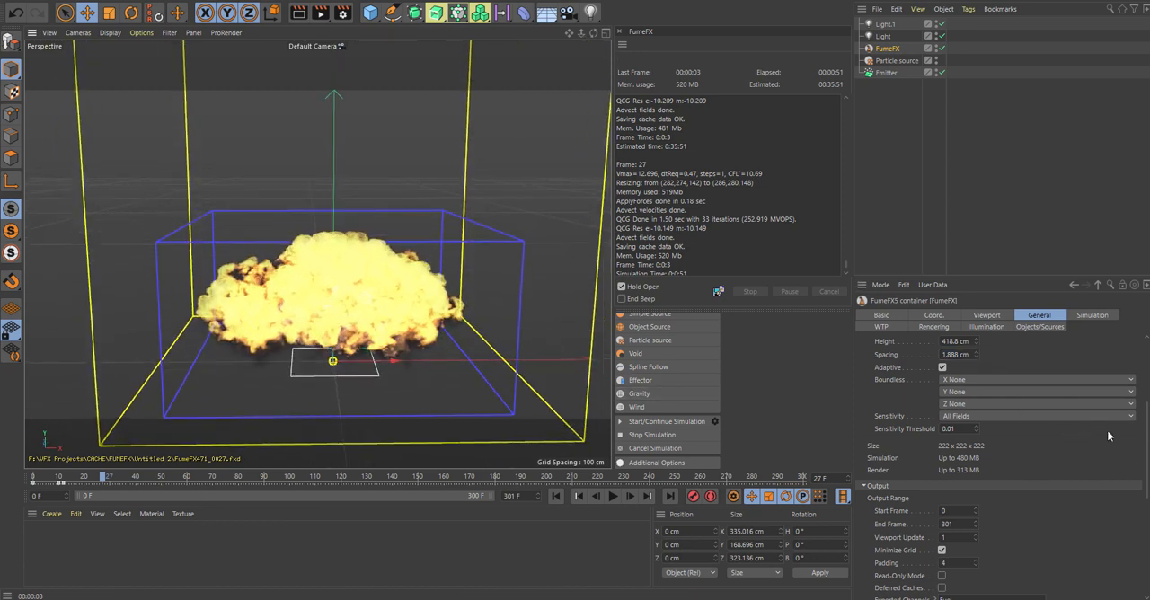
Step: Set the container's rendering step size to 150% and edit the rendering jittering value
left_click(1090, 315)
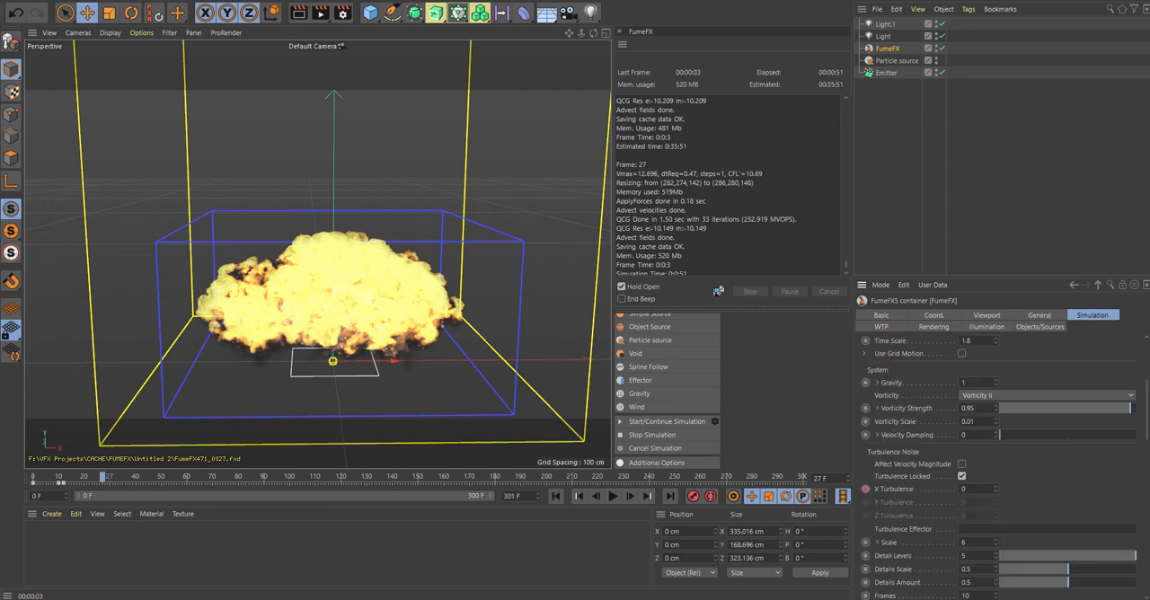
left_click(934, 327)
left_click(866, 354)
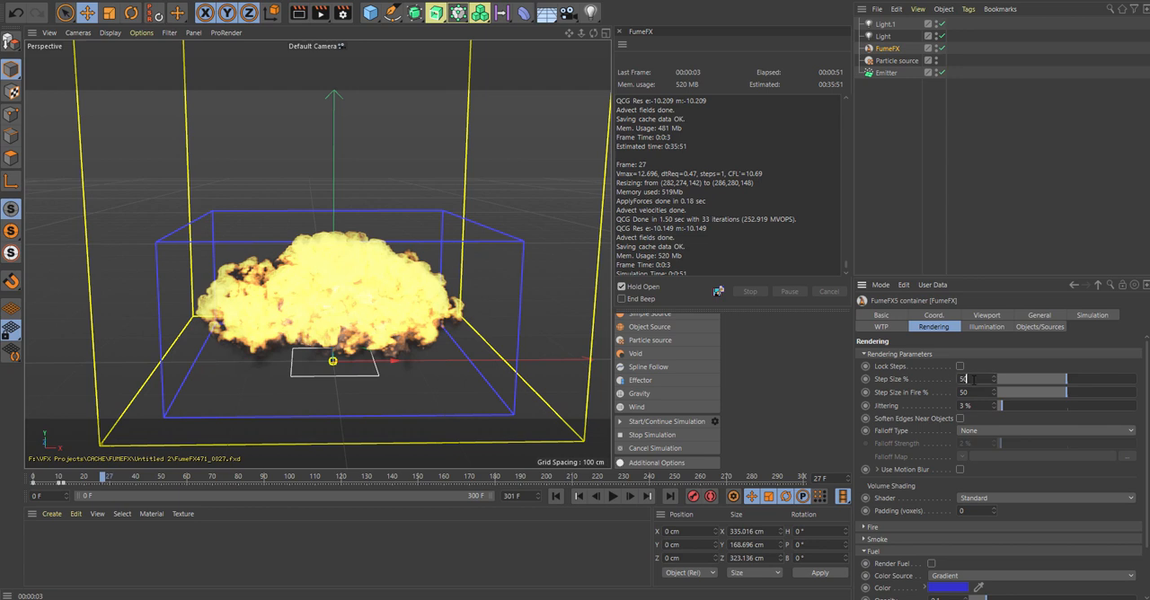
left_click_drag(974, 380, 931, 381)
key("BackSpace")
type("150")
key("Return")
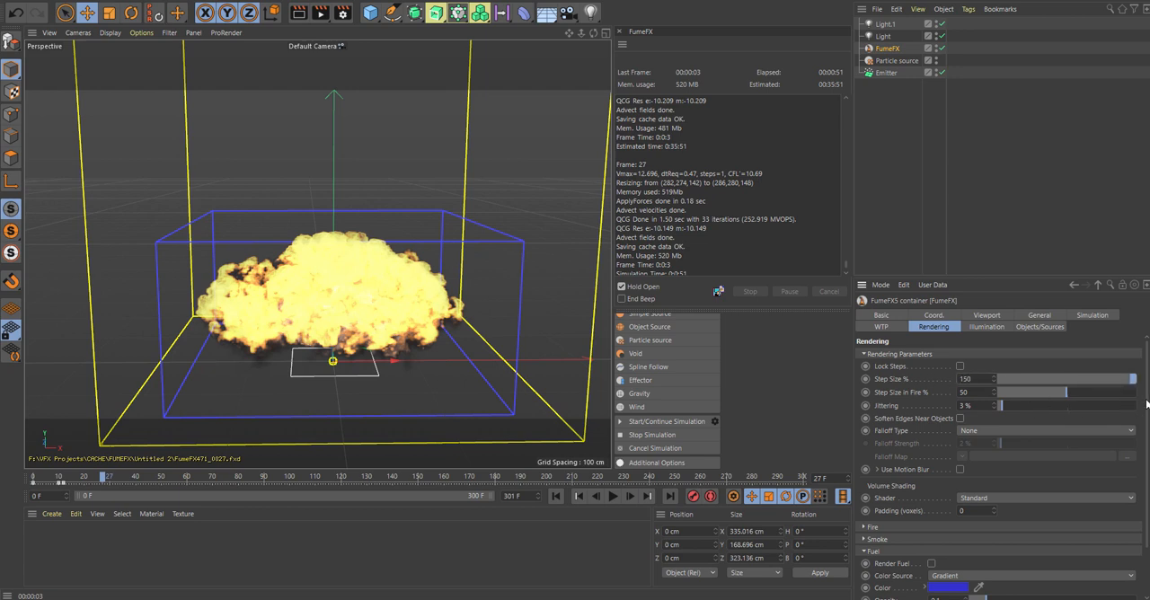
scroll(1148, 408, "down", 1)
scroll(1148, 409, "down", 1)
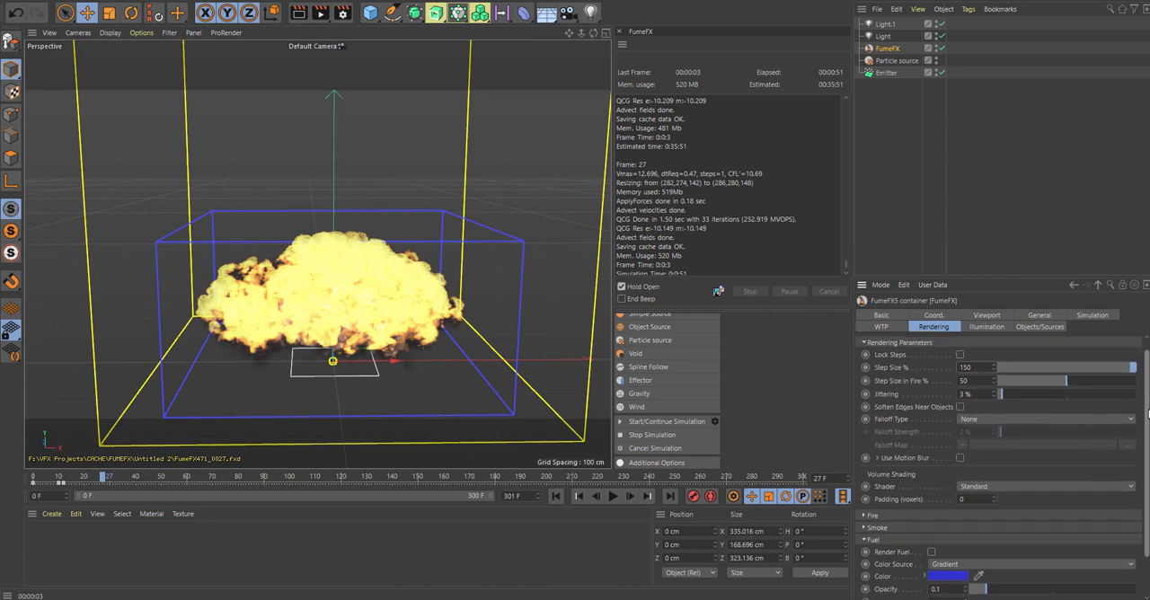
scroll(1148, 412, "down", 1)
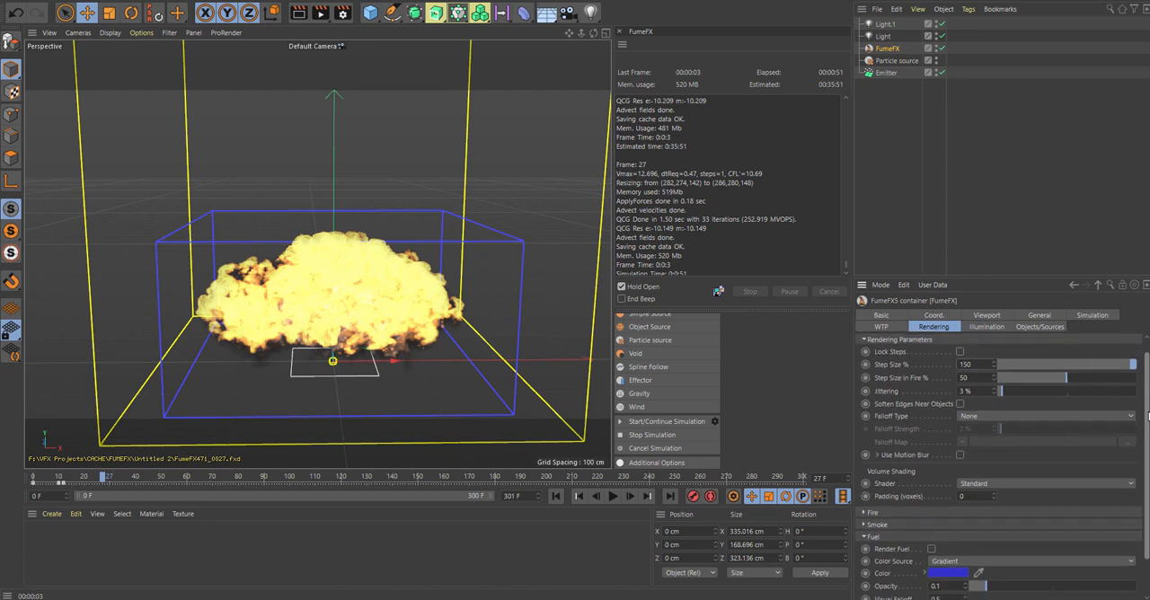
double_click(963, 391)
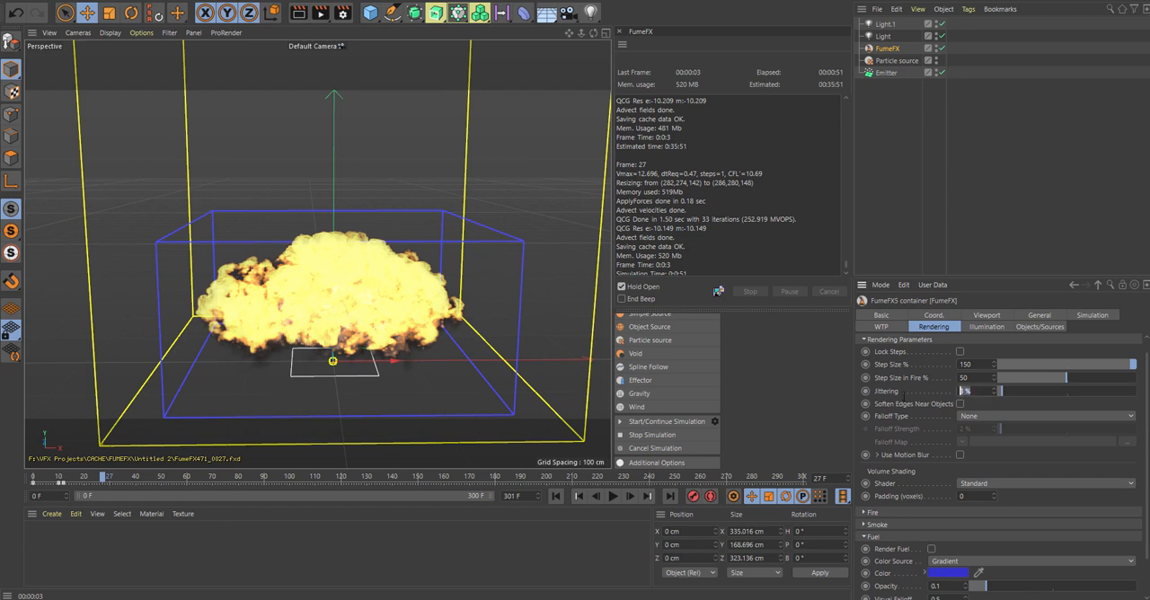
key("Return")
Step: Set the illumination shadows' step size to 150% and check the container's object sources
left_click(985, 327)
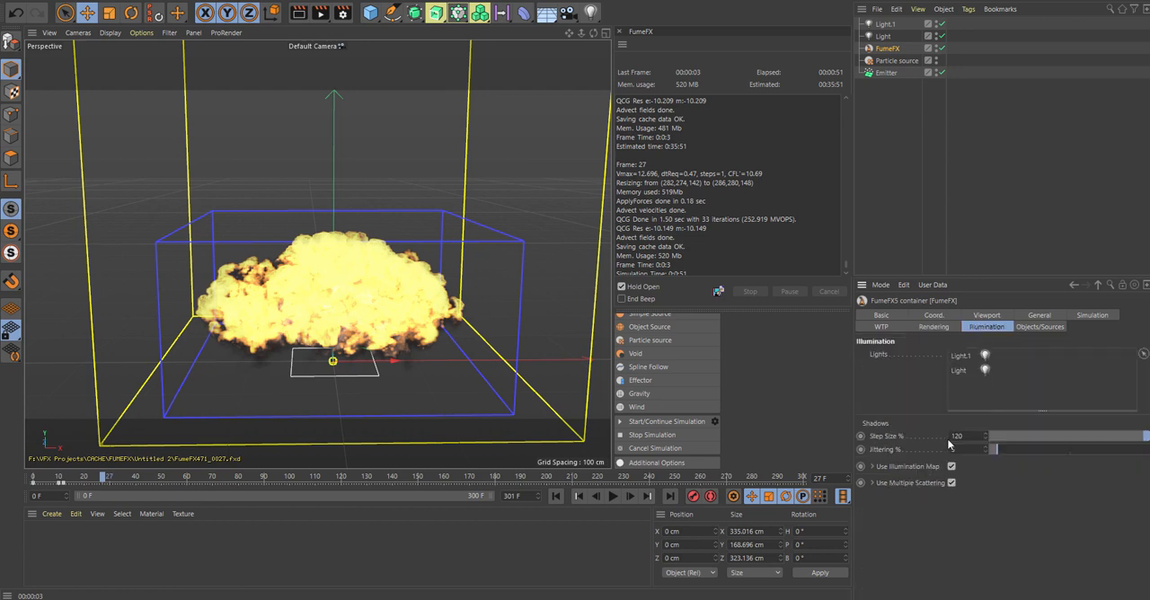
left_click_drag(968, 436, 915, 435)
left_click(1094, 316)
left_click(1040, 326)
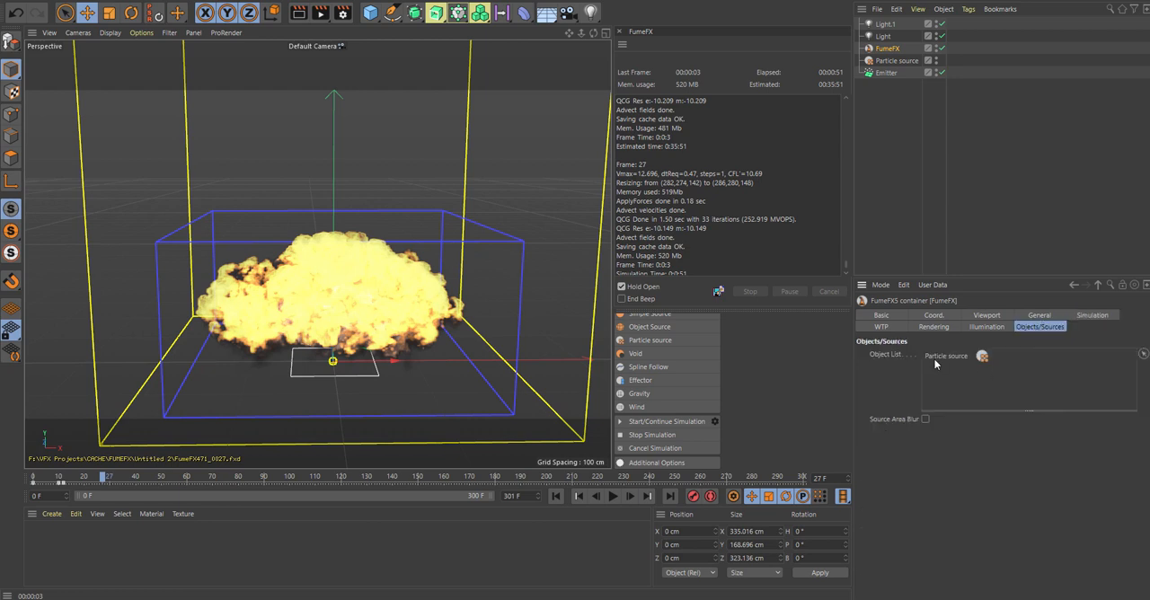
left_click(989, 328)
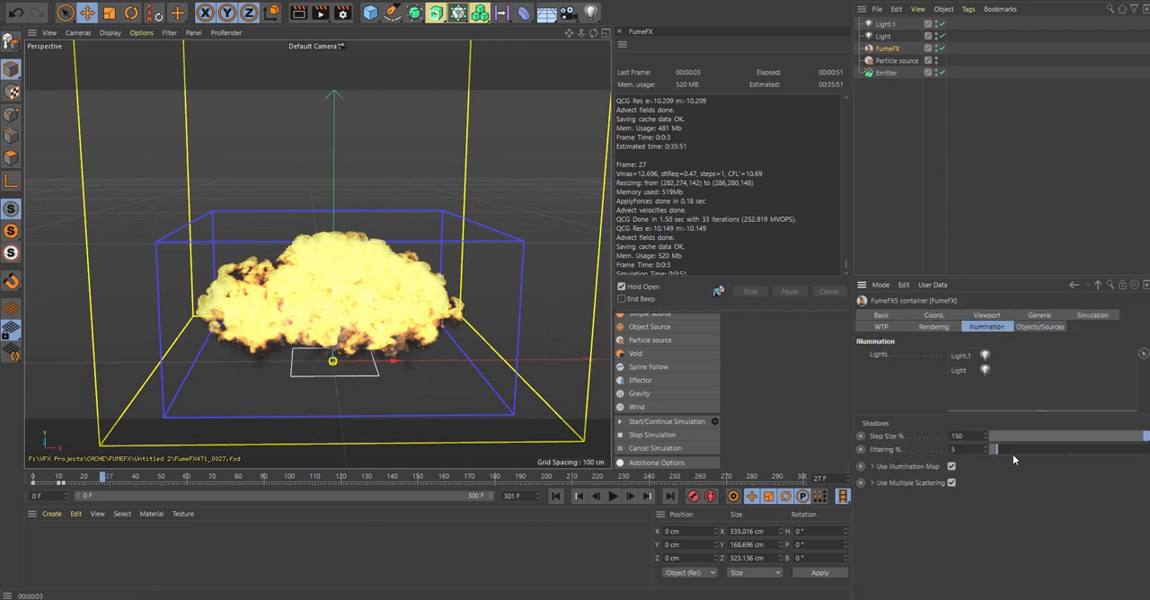
Step: Run the simulation again to about frame 34, stop it and return to frame 0
left_click(1051, 317)
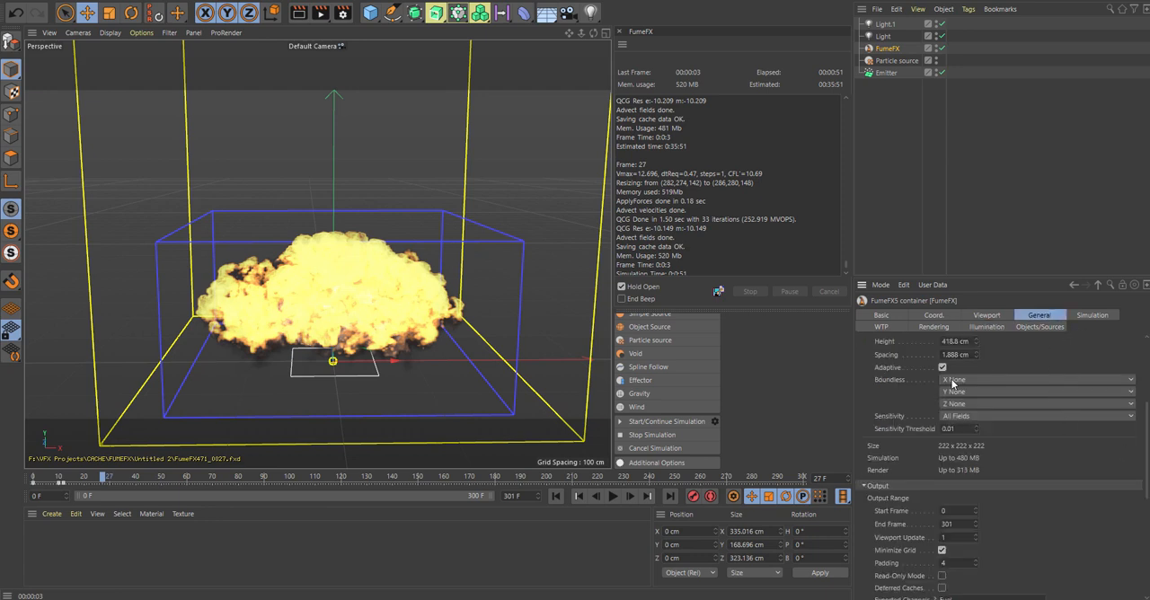
left_click(627, 421)
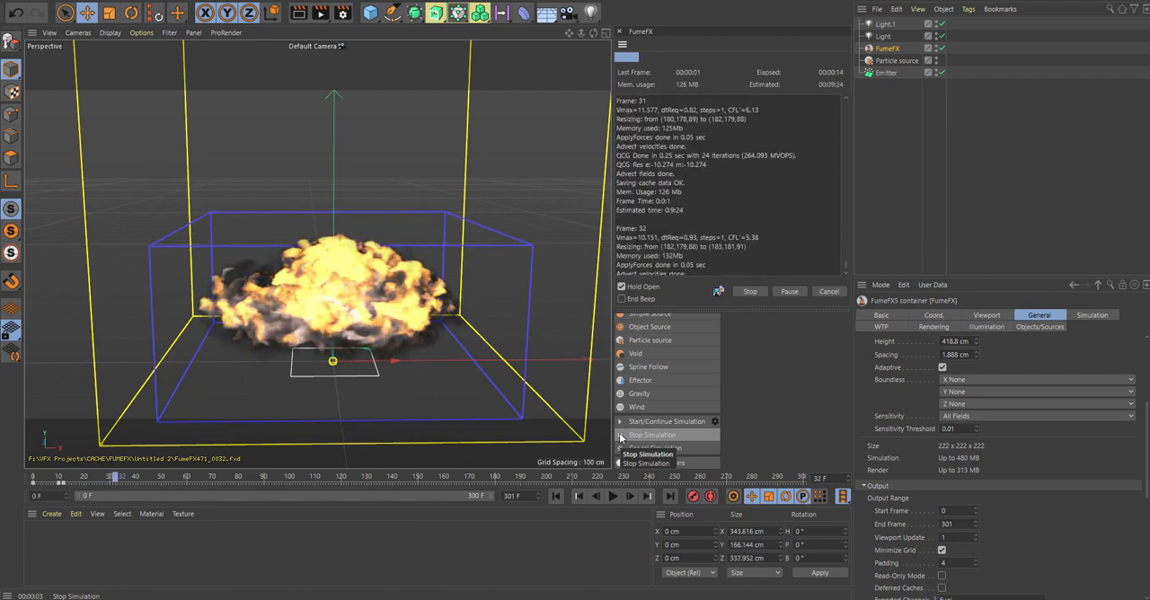
left_click(620, 438)
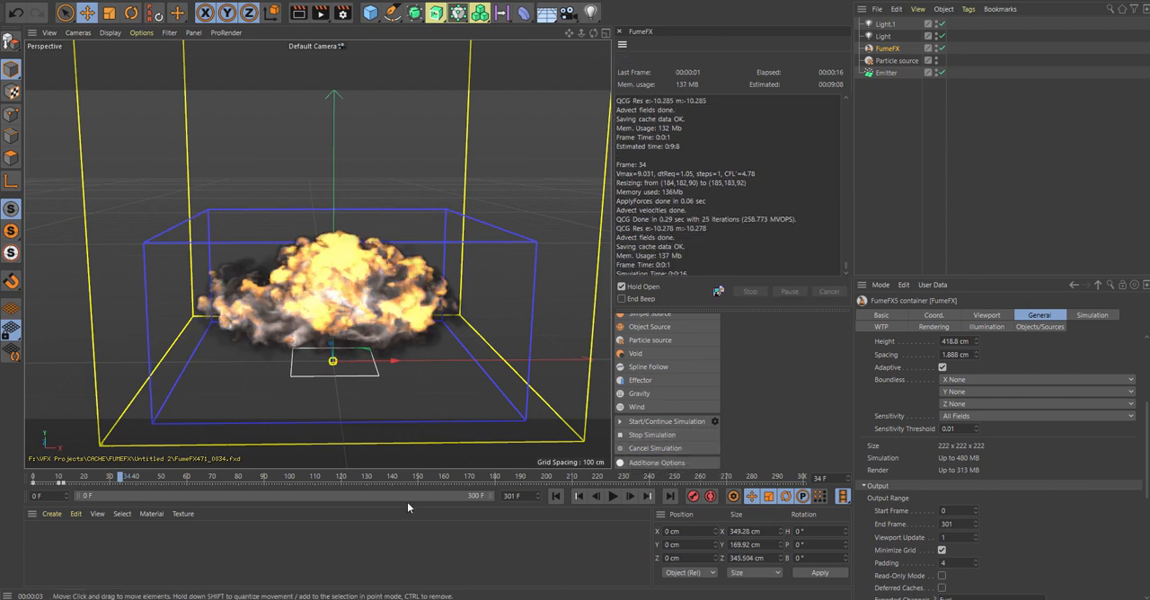
left_click_drag(117, 478, 4, 483)
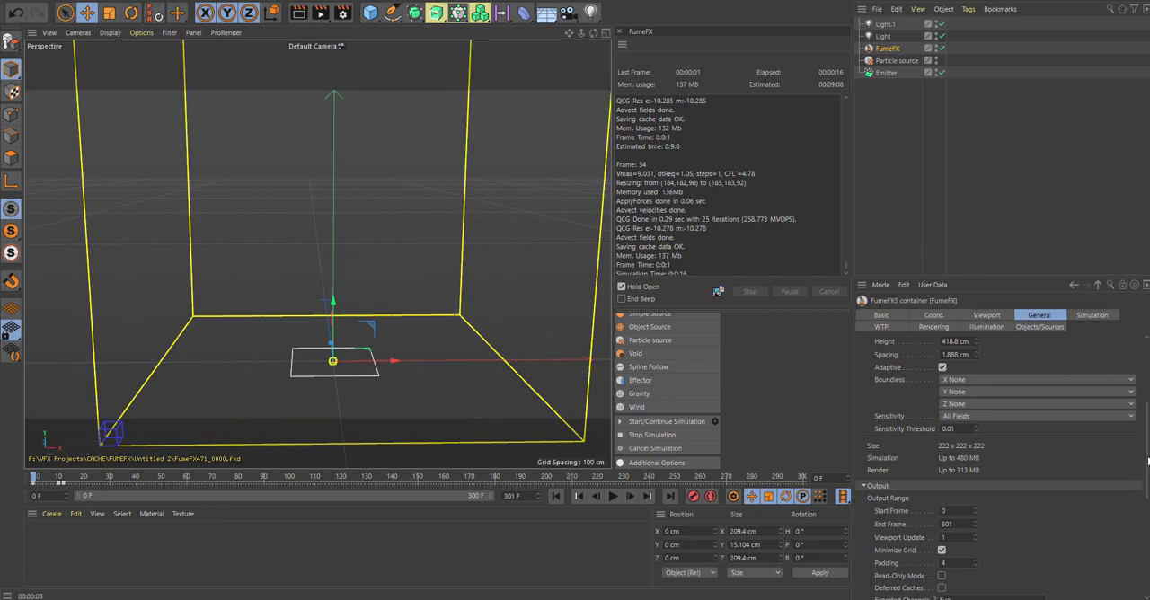
Step: Set the turbulence noise's X turbulence to 2 at frame 0 and its scale to 8
scroll(1148, 461, "up", 5)
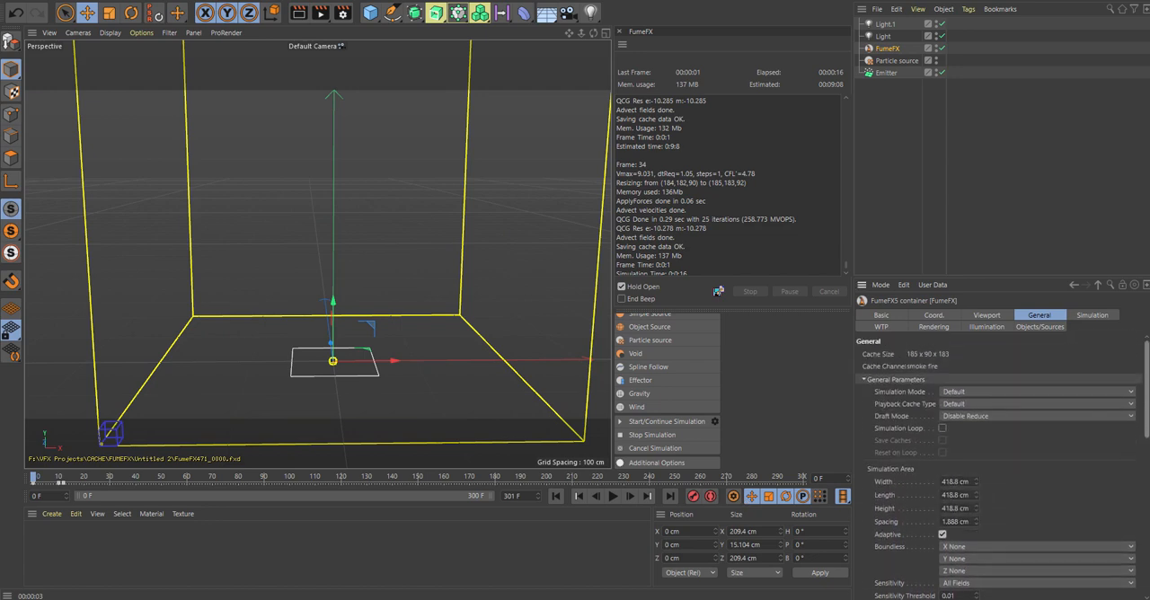
scroll(1075, 460, "down", 3)
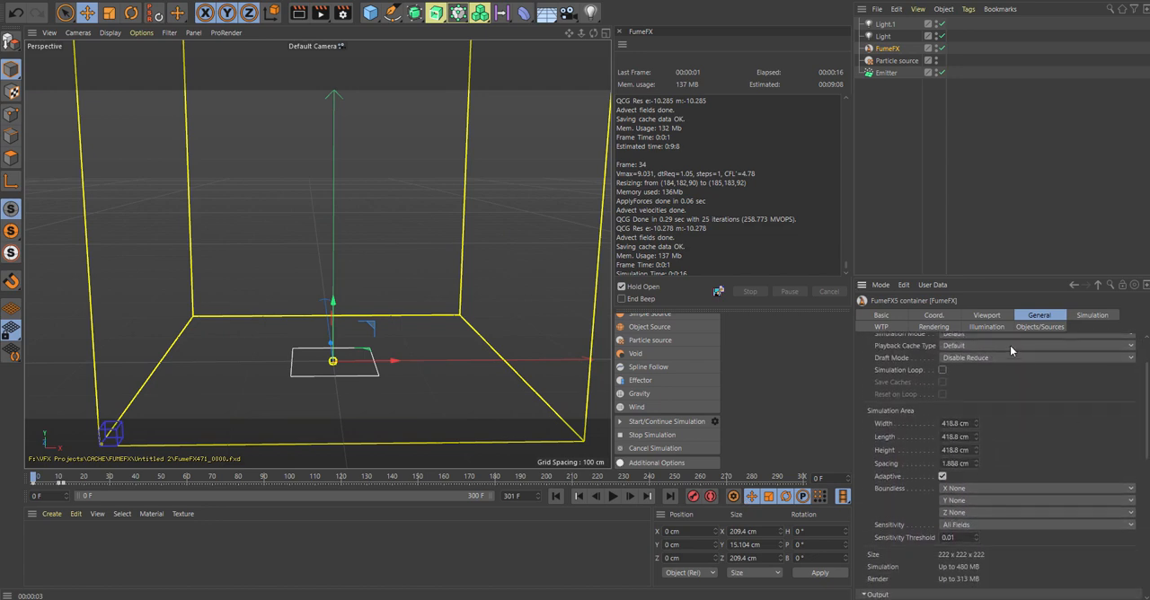
left_click(1092, 315)
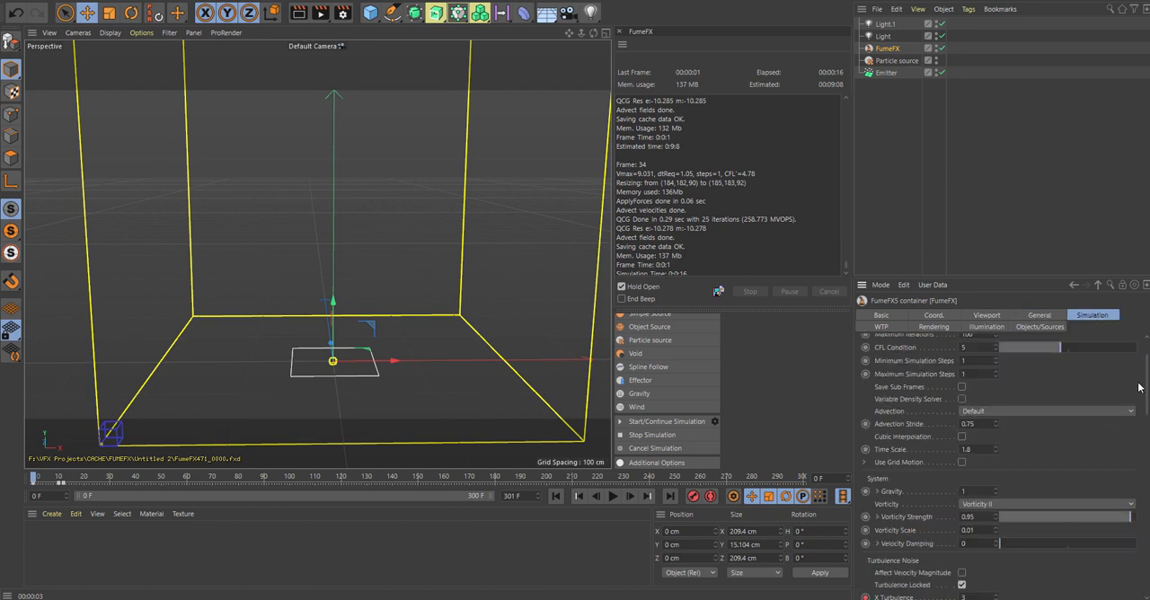
scroll(1147, 381, "up", 3)
scroll(1075, 460, "down", 7)
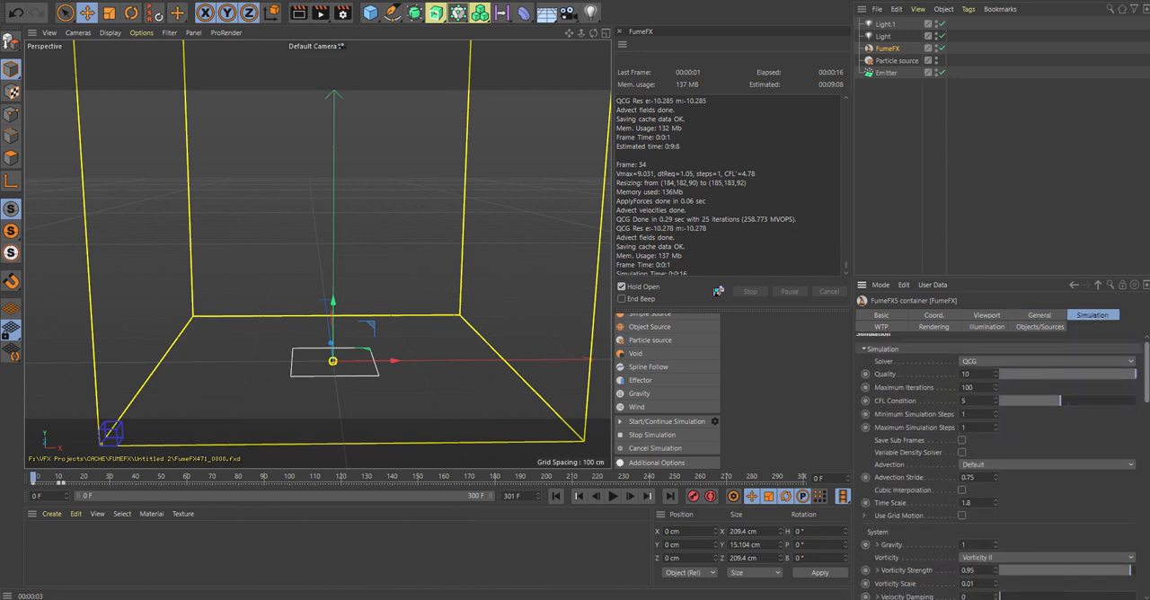
scroll(998, 467, "down", 5)
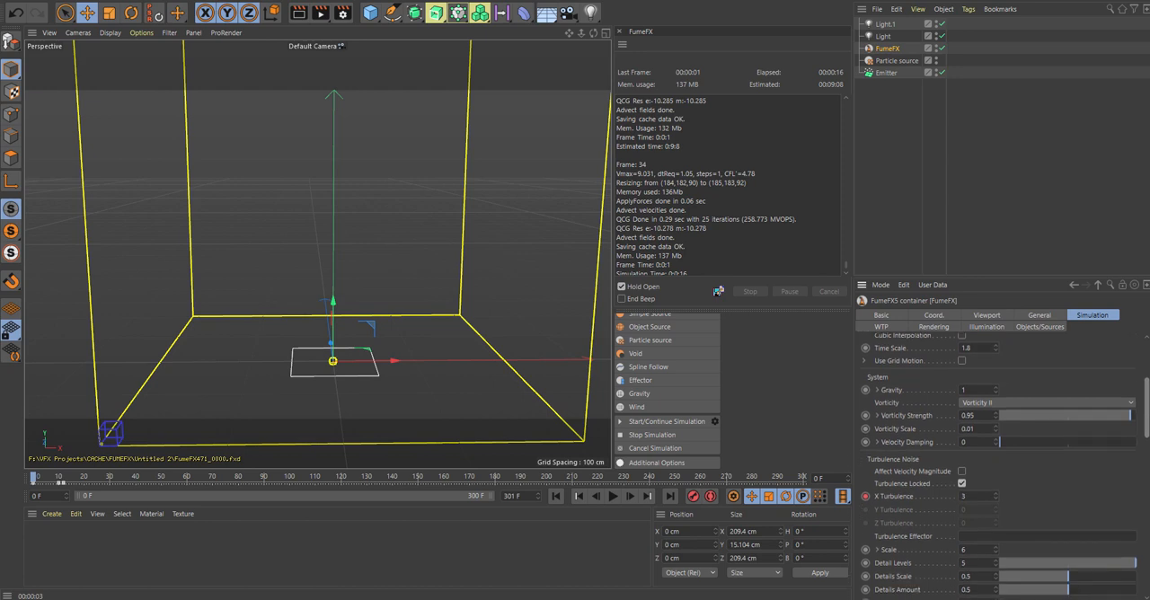
scroll(977, 389, "down", 2)
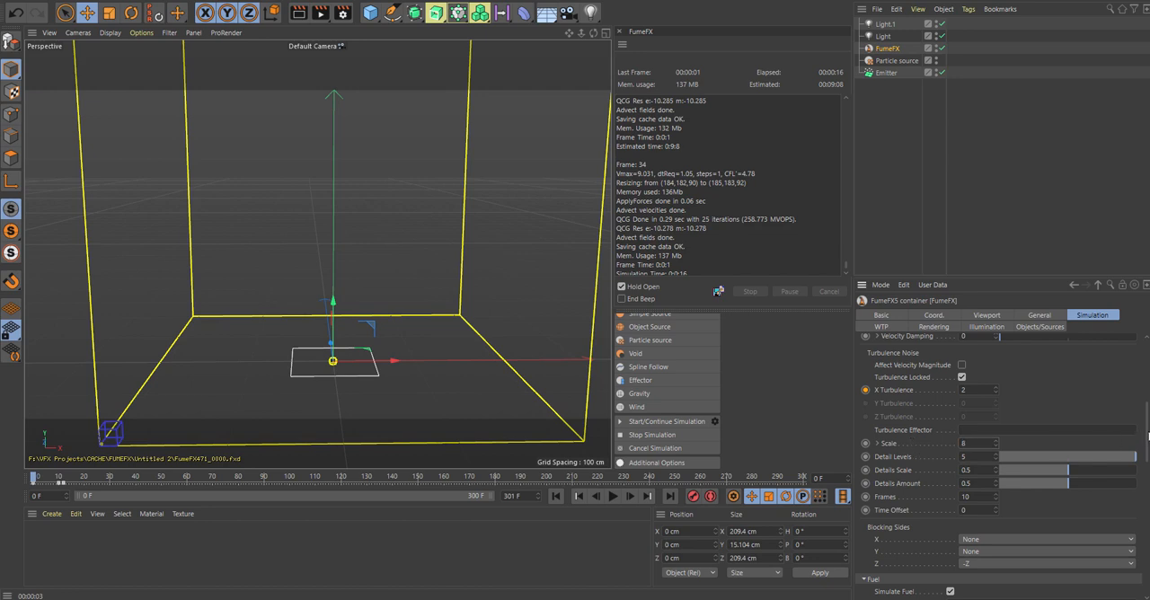
Step: Set the fuel's expansion to 2.1 and enter a new smoke buoyancy value
left_click_drag(1148, 435, 1147, 485)
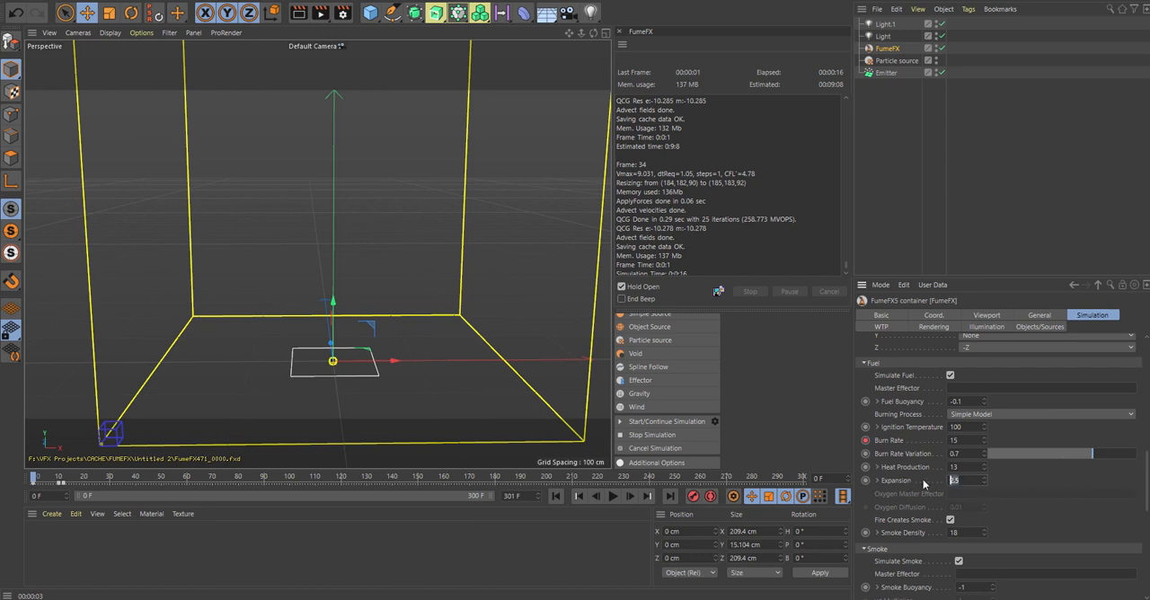
type("2")
left_click_drag(1147, 487, 1147, 520)
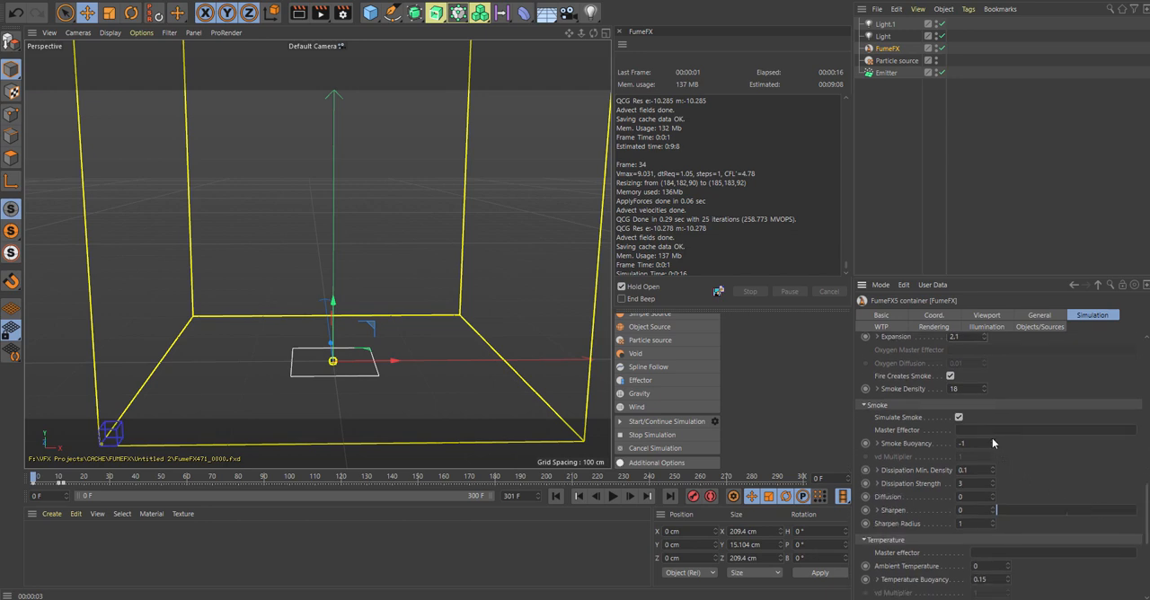
left_click_drag(983, 447, 919, 442)
type("1")
Step: Set the simulation's temperature buoyancy to 0.3
left_click_drag(1146, 507, 1147, 539)
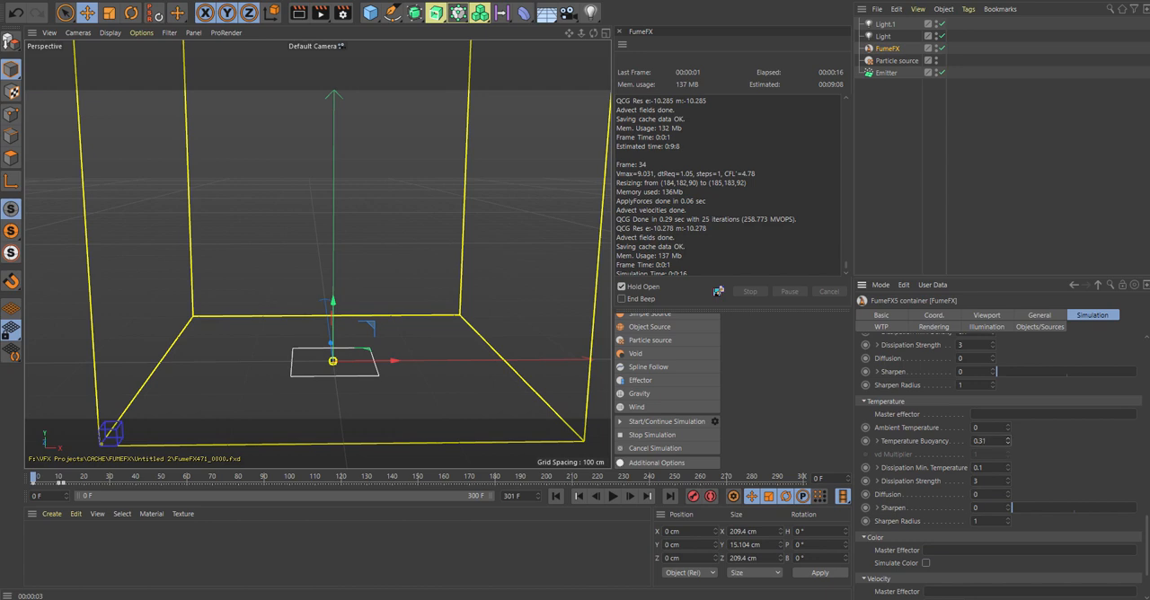
left_click_drag(1002, 442, 916, 439)
type("0")
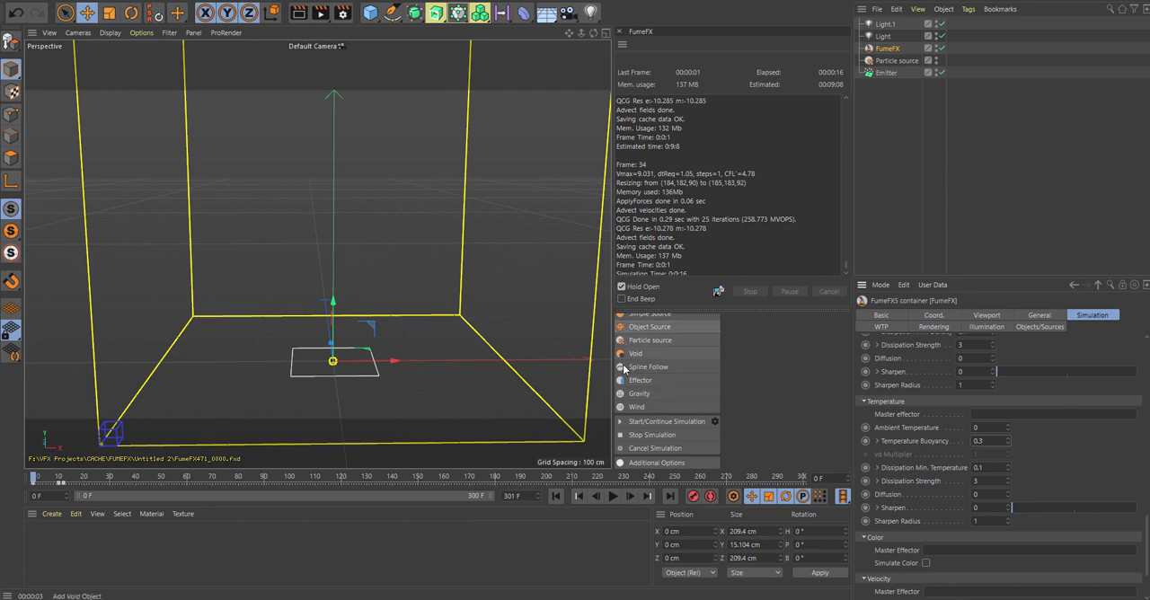
Step: Run the simulation again to about frame 30, stop it and render the perspective view
left_click(629, 421)
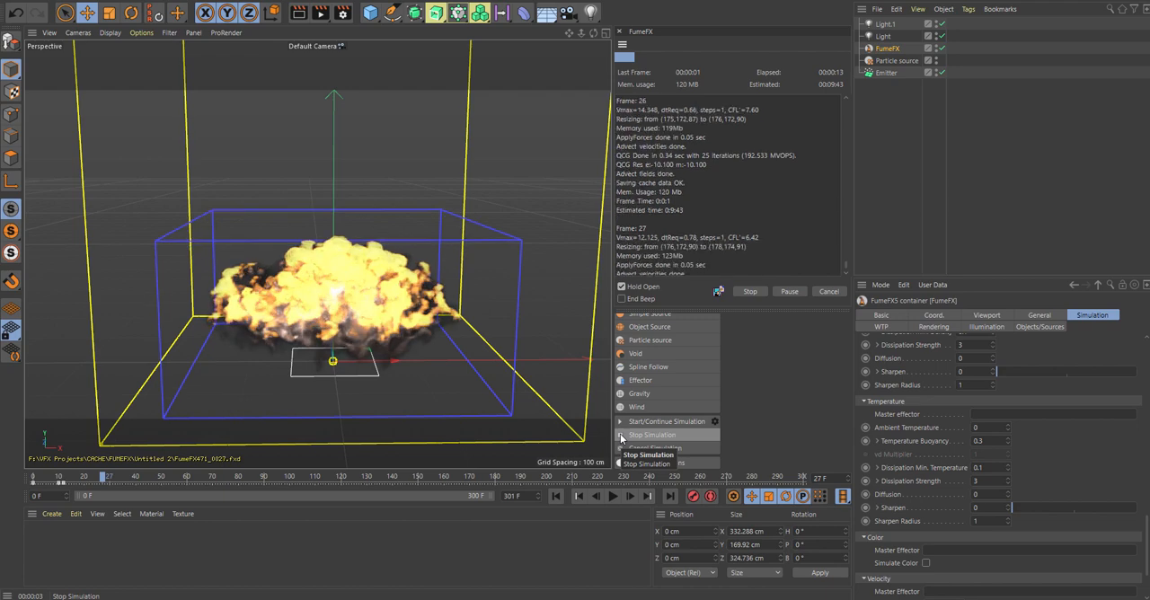
left_click(621, 438)
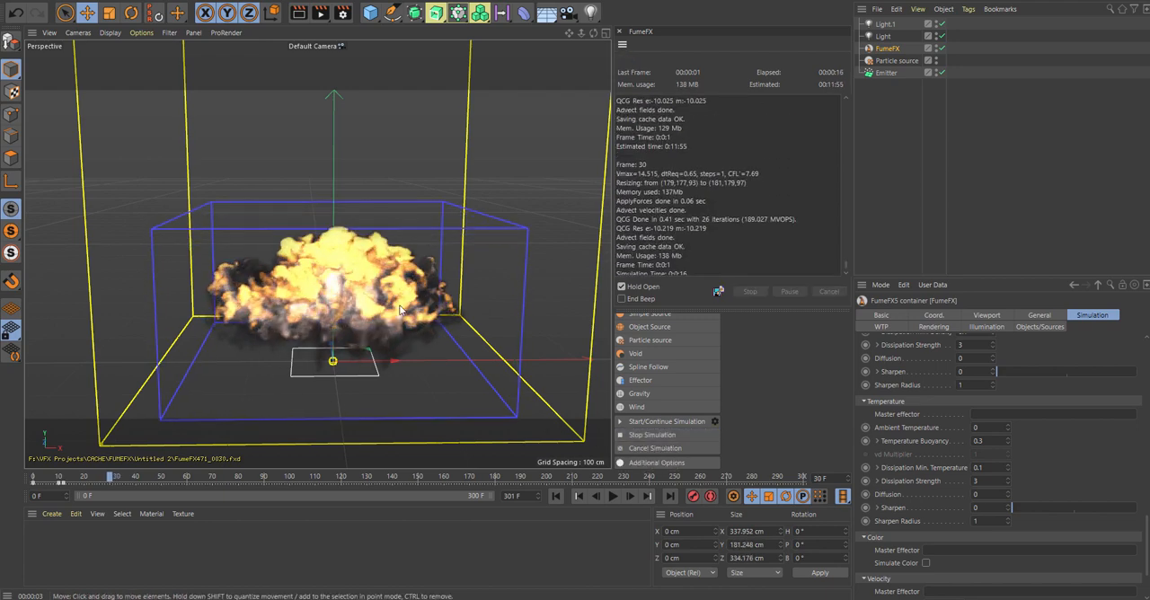
left_click(297, 17)
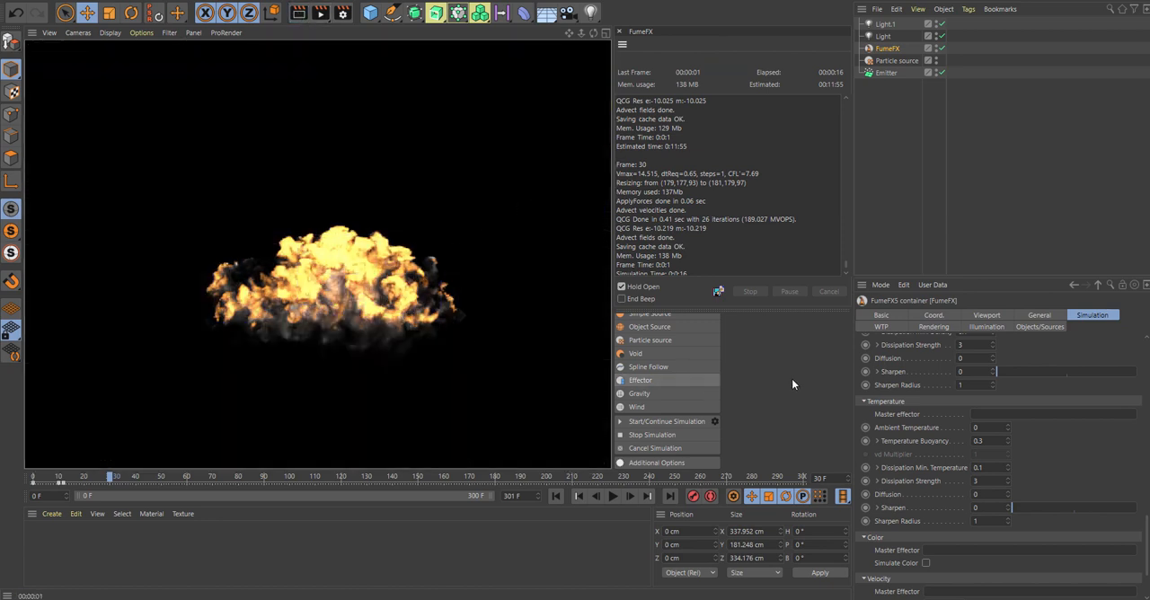
Step: Select the particle emitter, return to frame 0 and disable the FumeFX container
left_click(887, 73)
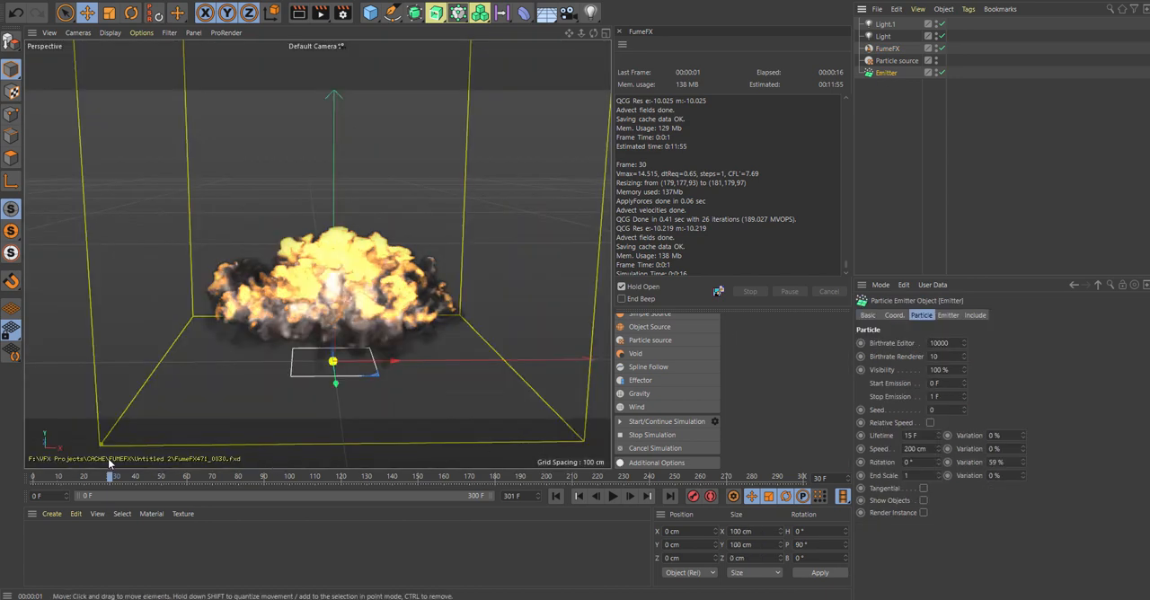
left_click_drag(111, 476, 19, 479)
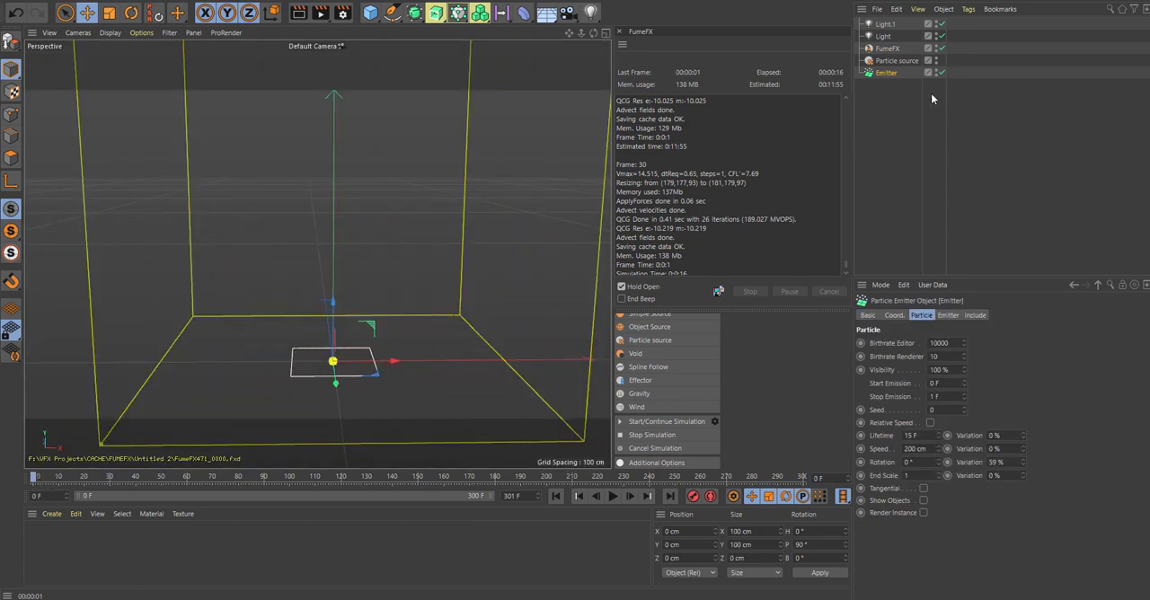
left_click(942, 48)
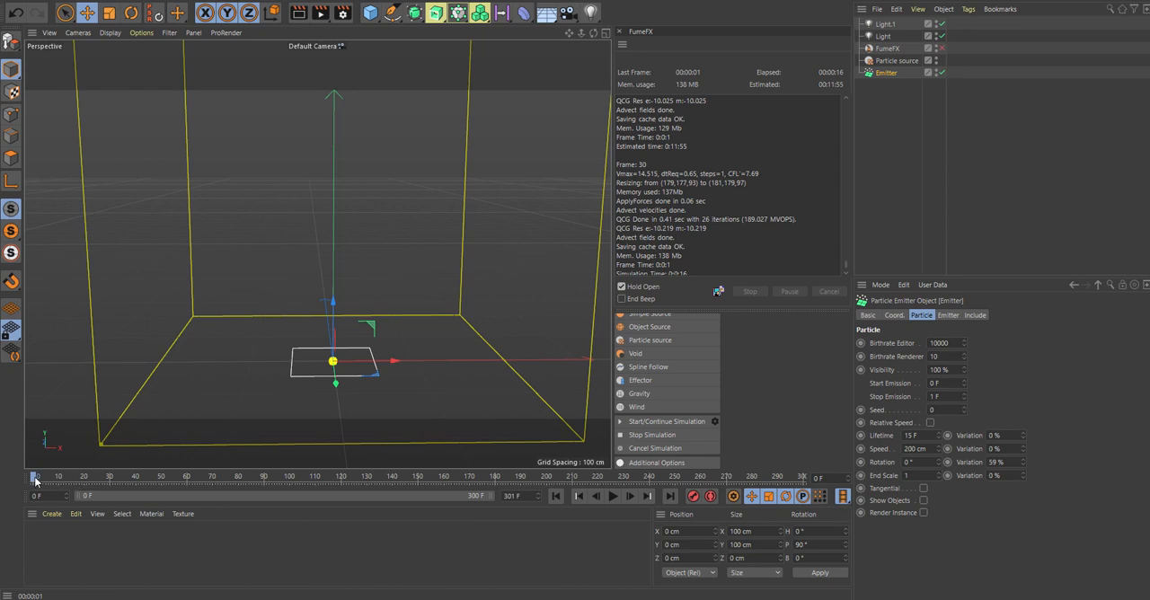
Step: Set the particle emitter's speed to 280 cm, play the burst to check its spread and return to frame 0
left_click_drag(34, 479, 59, 484)
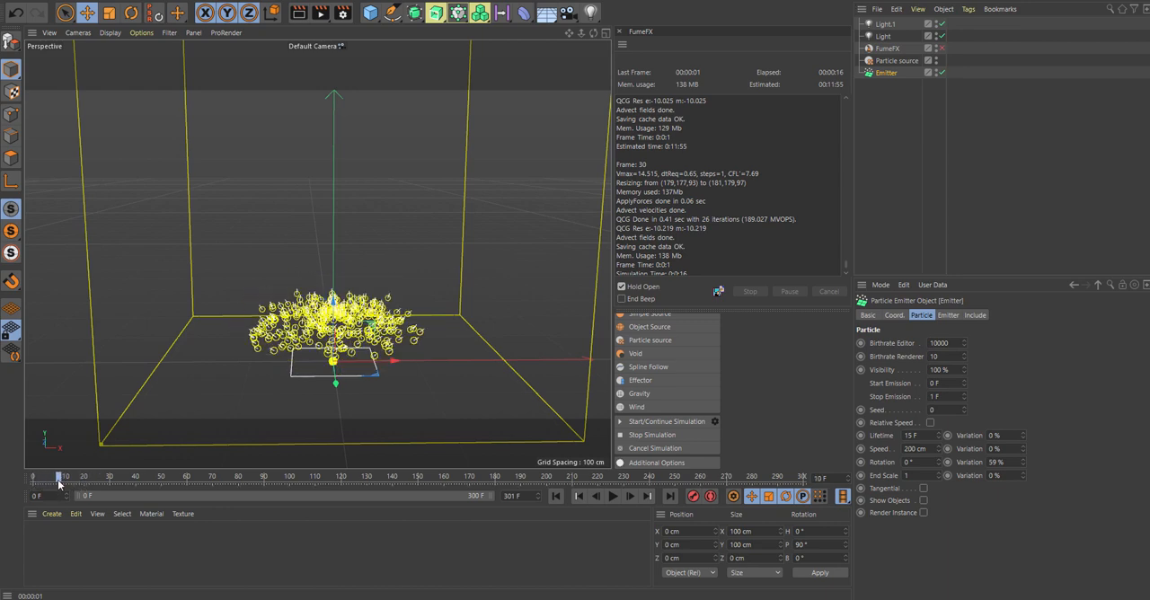
left_click(928, 449)
type("2")
left_click(556, 496)
left_click(612, 496)
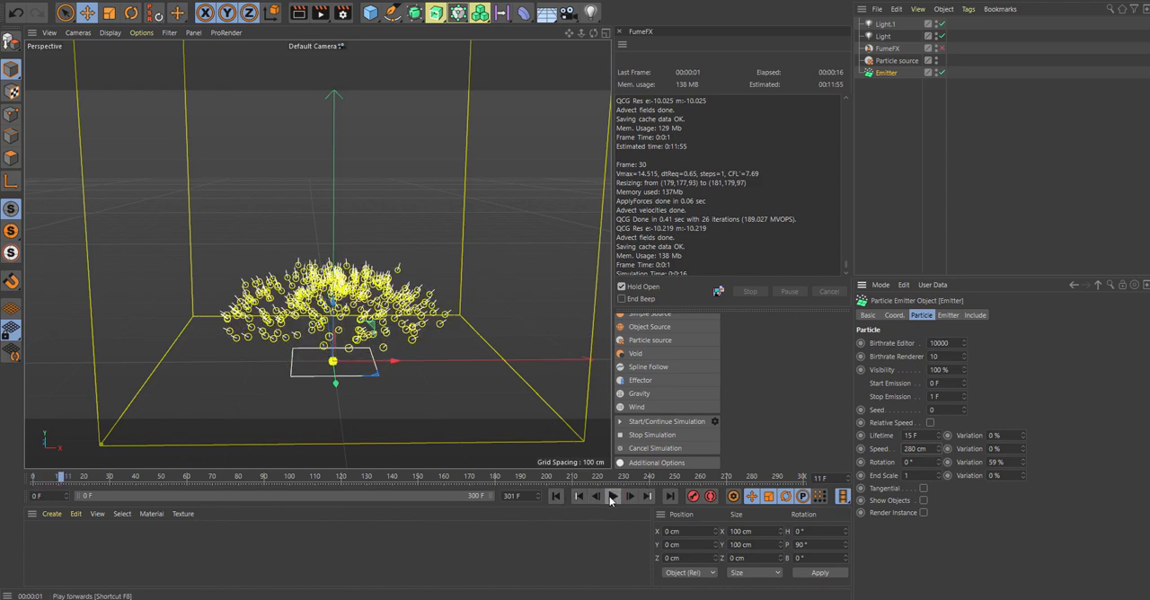
left_click_drag(63, 477, 33, 483)
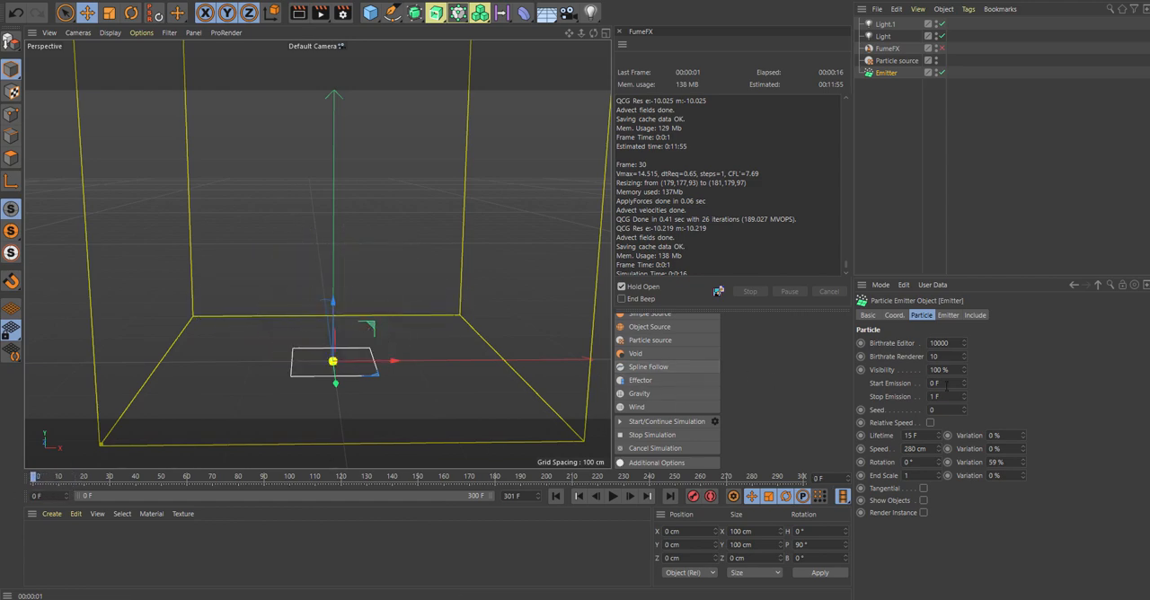
Step: Enable the FumeFX container again, run the simulation to about frame 25 and stop it
left_click(952, 316)
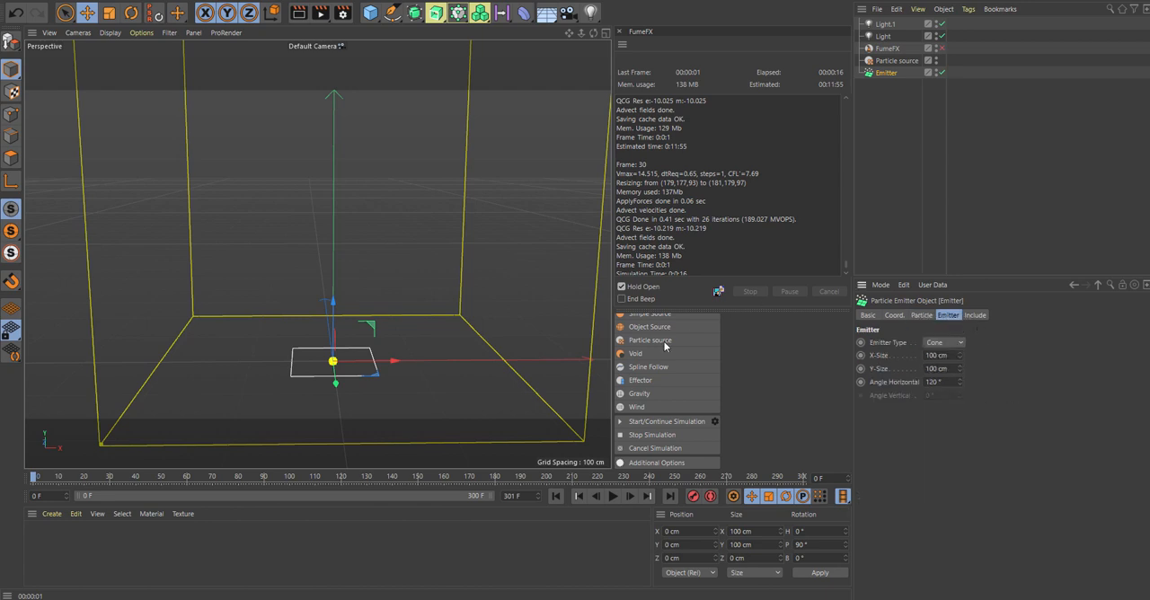
left_click(899, 49)
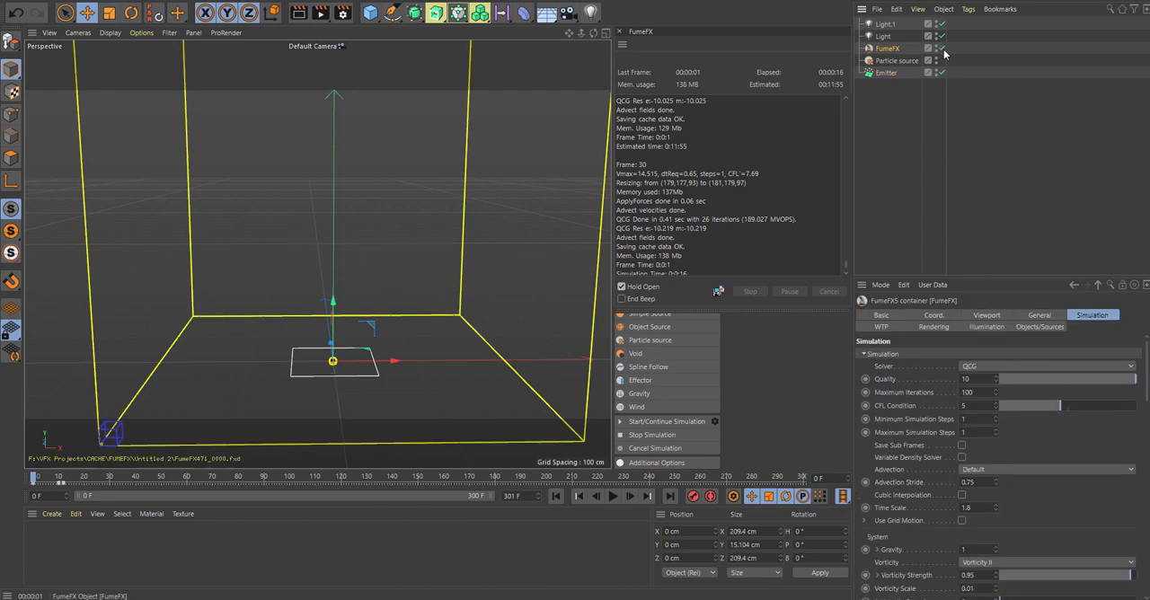
left_click(622, 422)
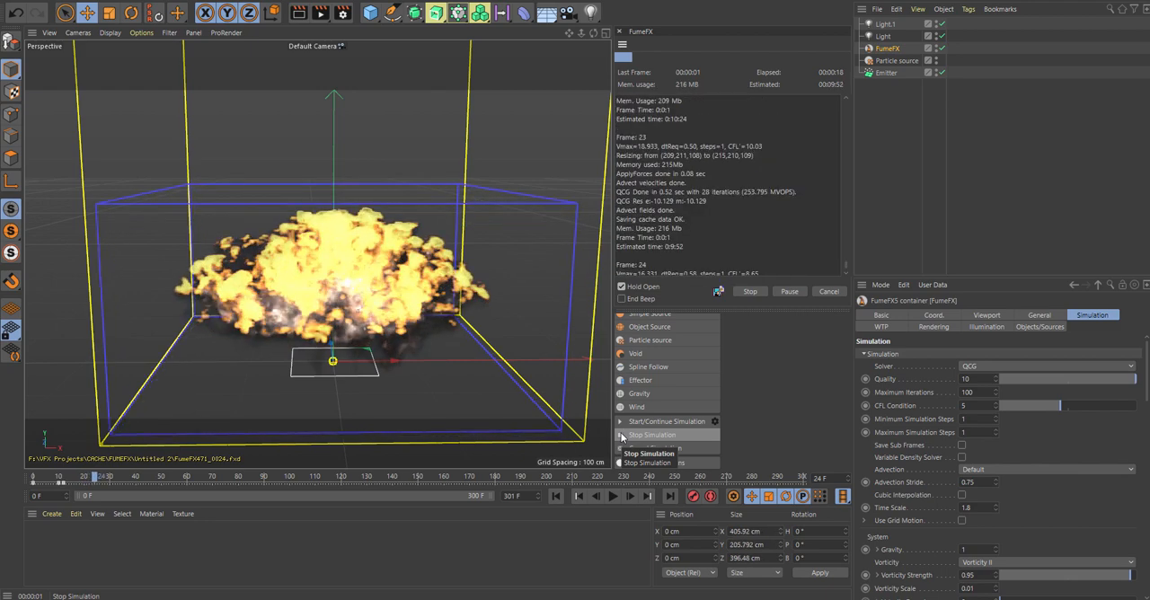
left_click(621, 436)
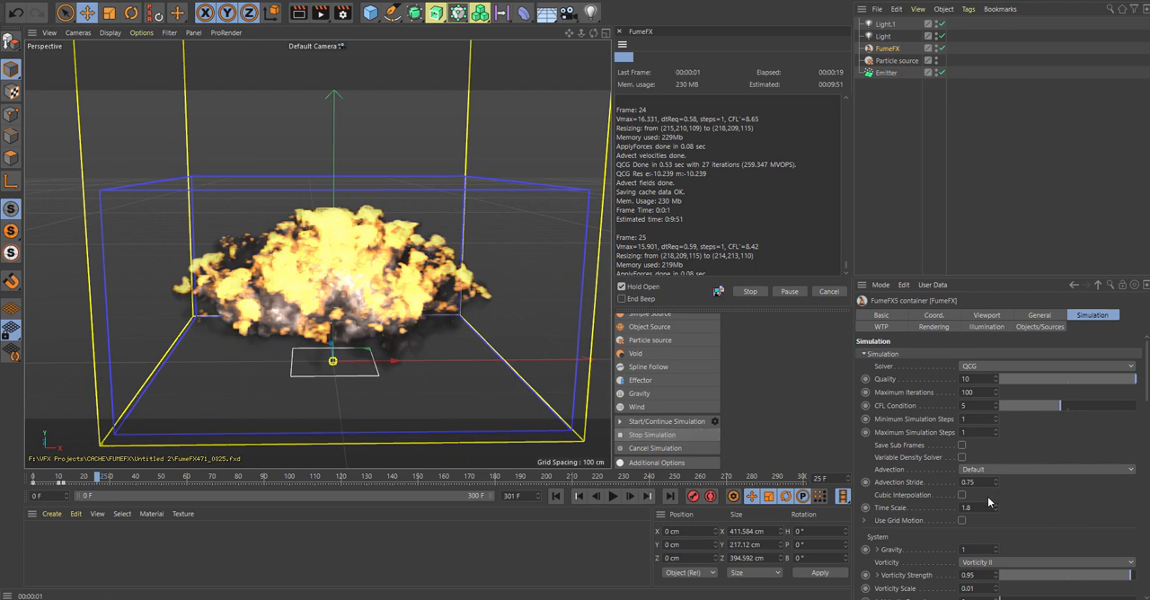
Step: Keyframe the fuel's burn rate at 1.5 on frames 19 and 30
left_click_drag(1148, 389, 1148, 436)
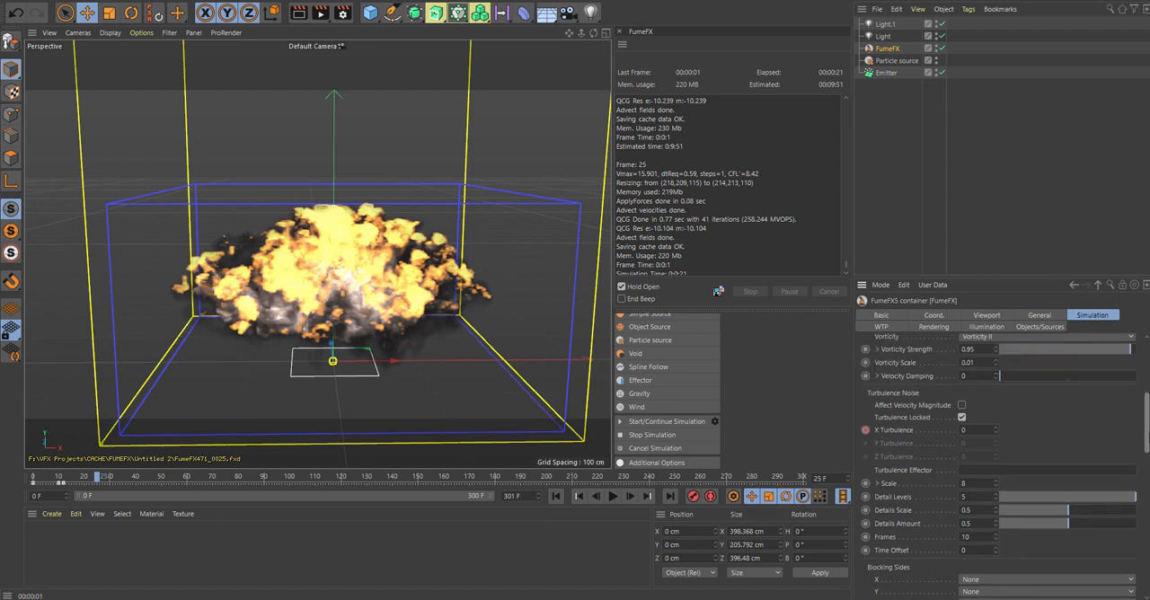
left_click_drag(1148, 433, 1147, 438)
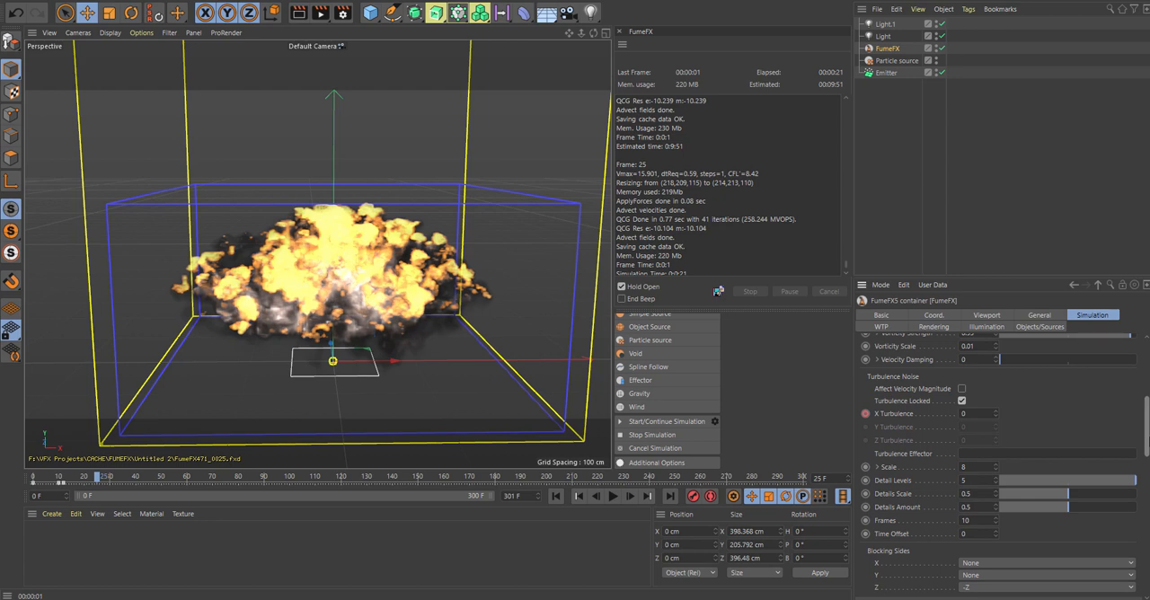
left_click_drag(1148, 438, 1148, 441)
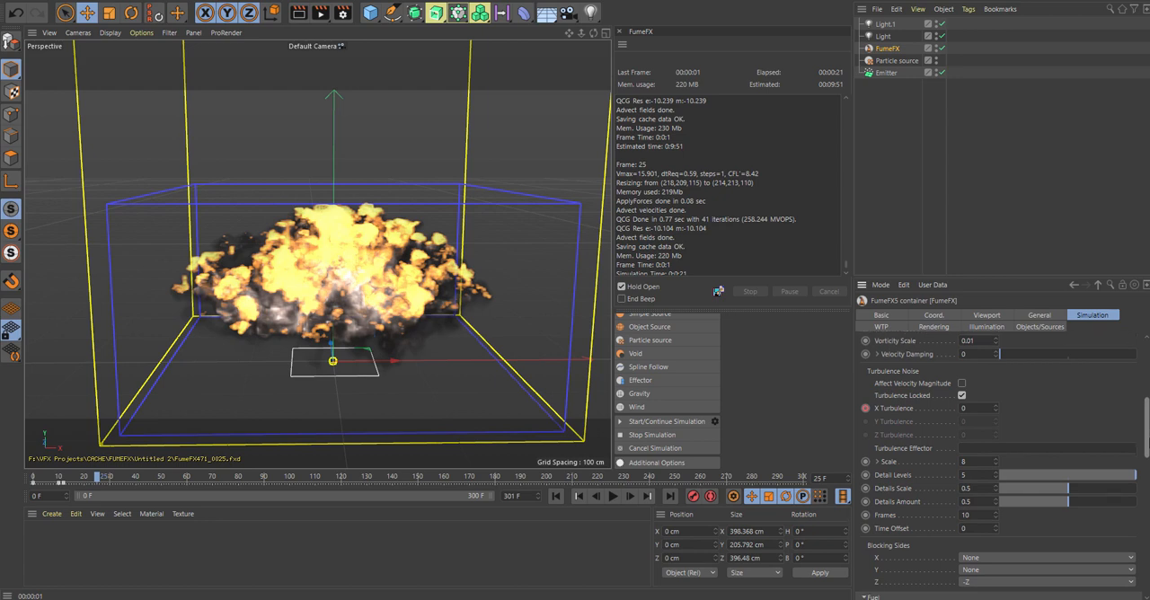
left_click_drag(1148, 442, 1143, 478)
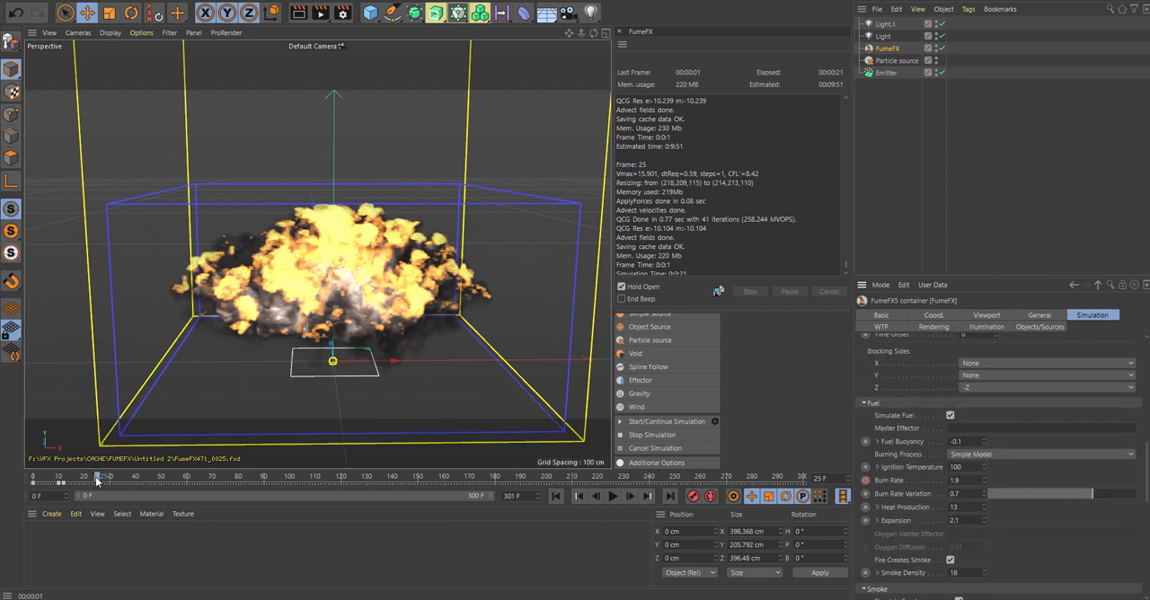
mouse_move(97, 482)
left_mouse_down()
mouse_move(28, 483)
mouse_move(82, 482)
left_mouse_up()
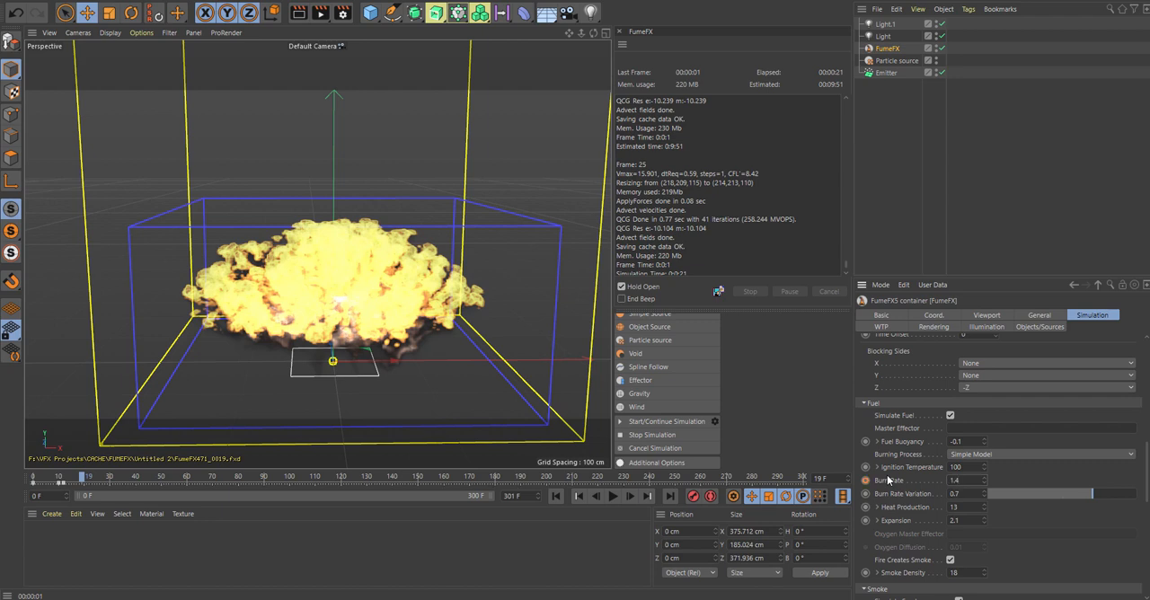
left_click(710, 495)
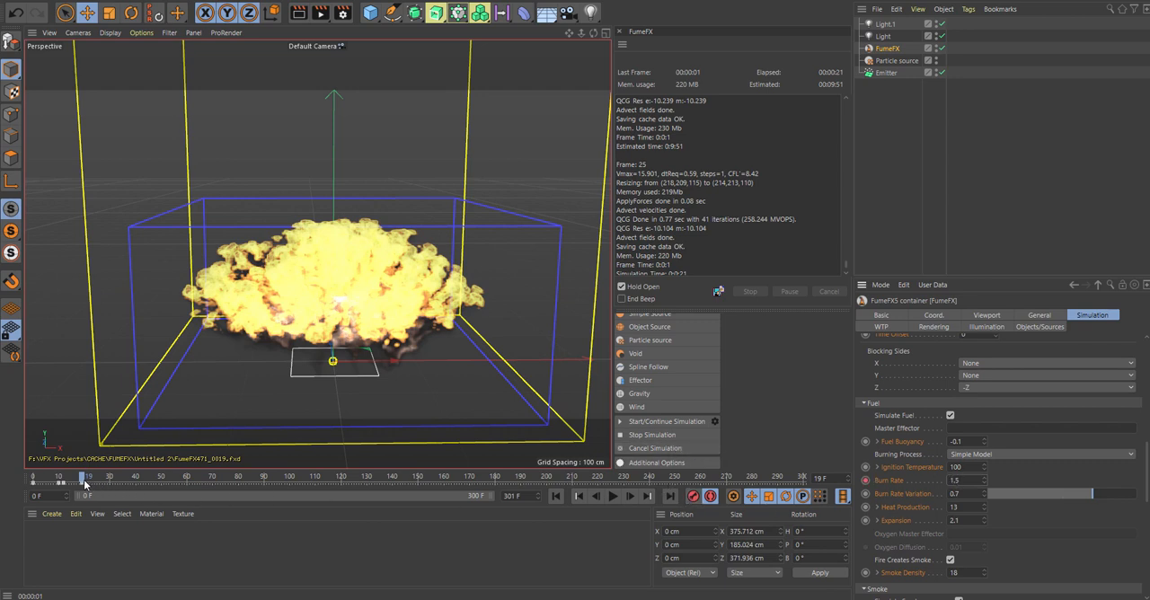
mouse_move(85, 484)
left_mouse_down()
mouse_move(41, 481)
mouse_move(111, 478)
left_mouse_up()
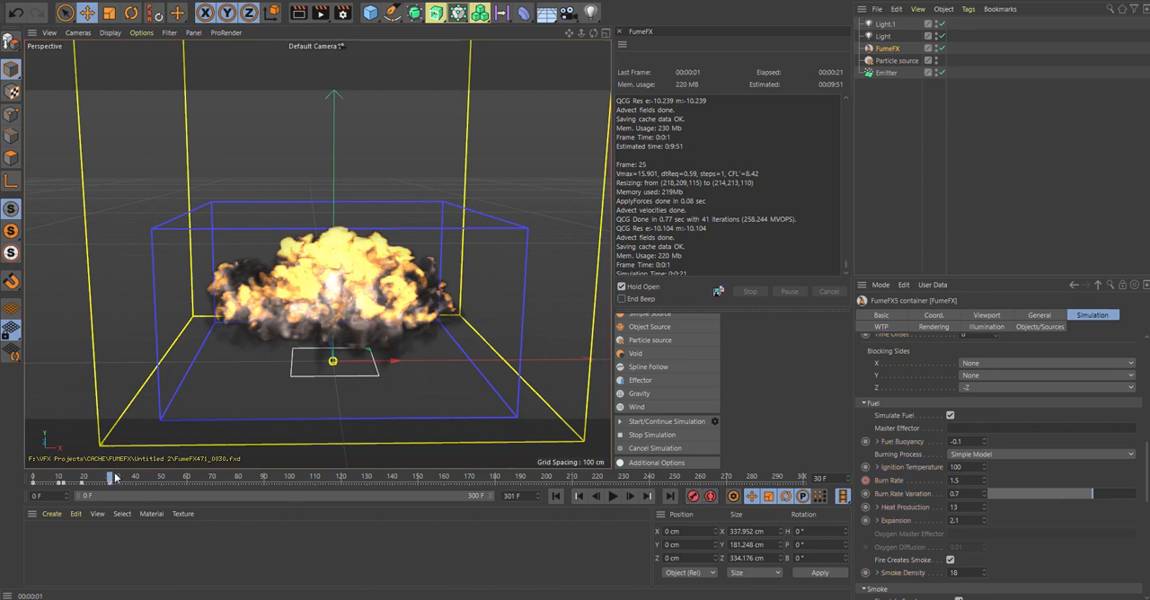
Step: Return to frame 0 and rerun the FumeFX simulation to about frame 23
left_click_drag(115, 478, 32, 478)
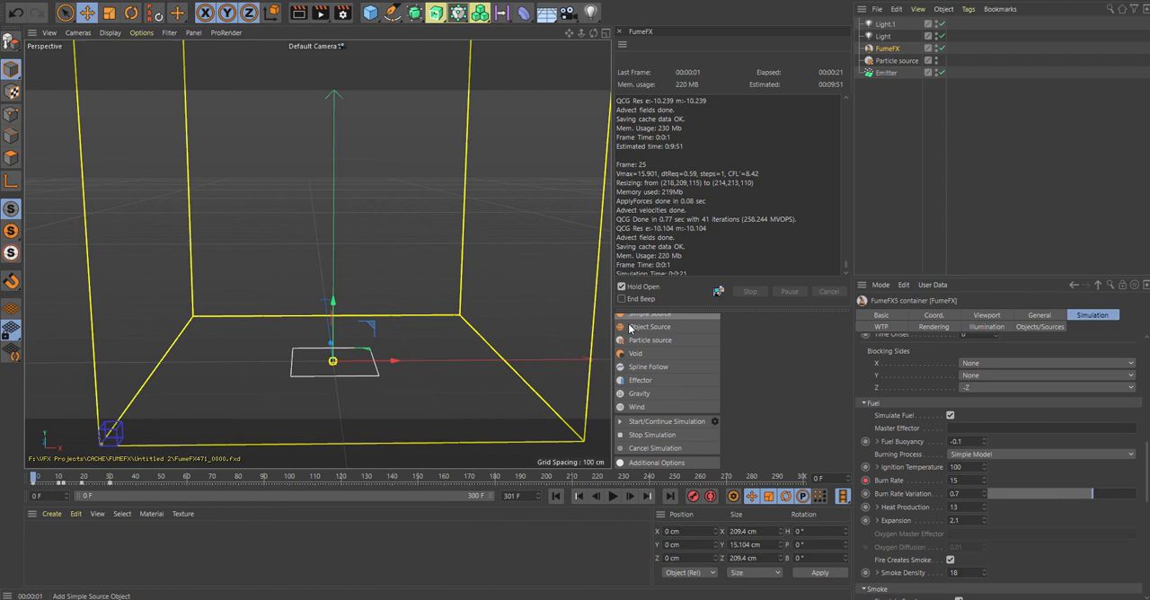
left_click(622, 421)
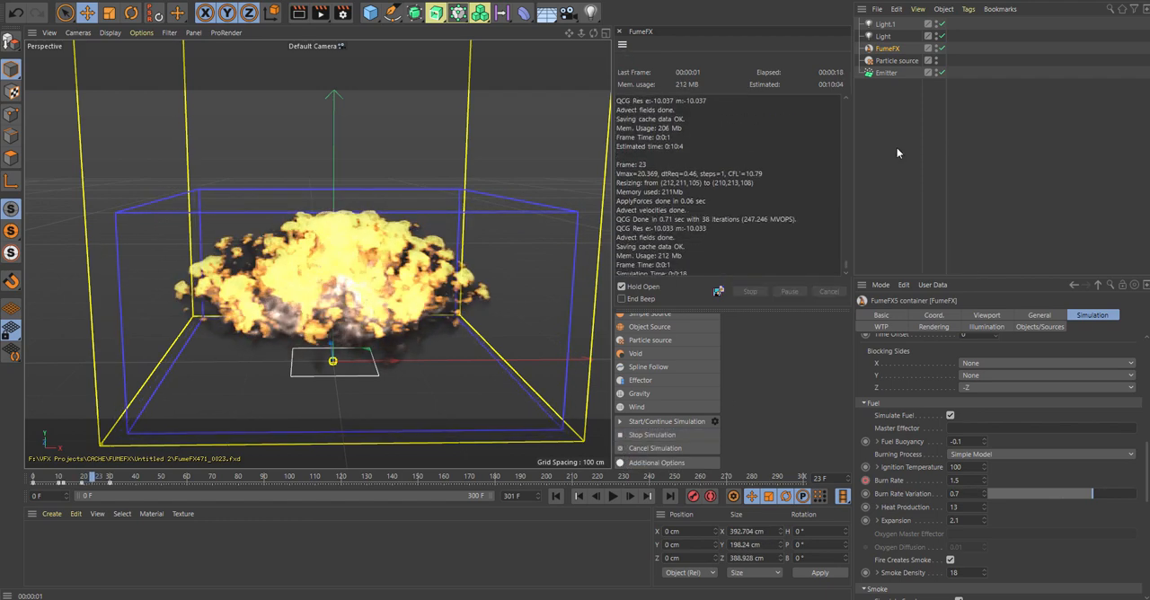
Step: Set the simulation area's grid spacing to 0.75 cm and start the high-resolution simulation
left_click(1040, 317)
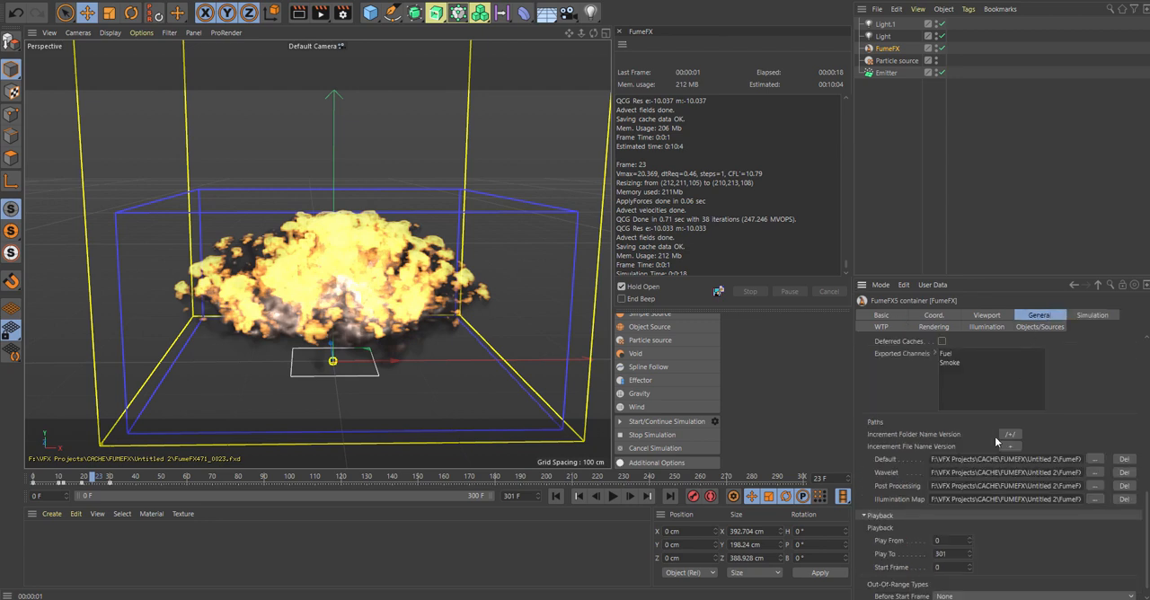
left_click_drag(1148, 507, 1147, 381)
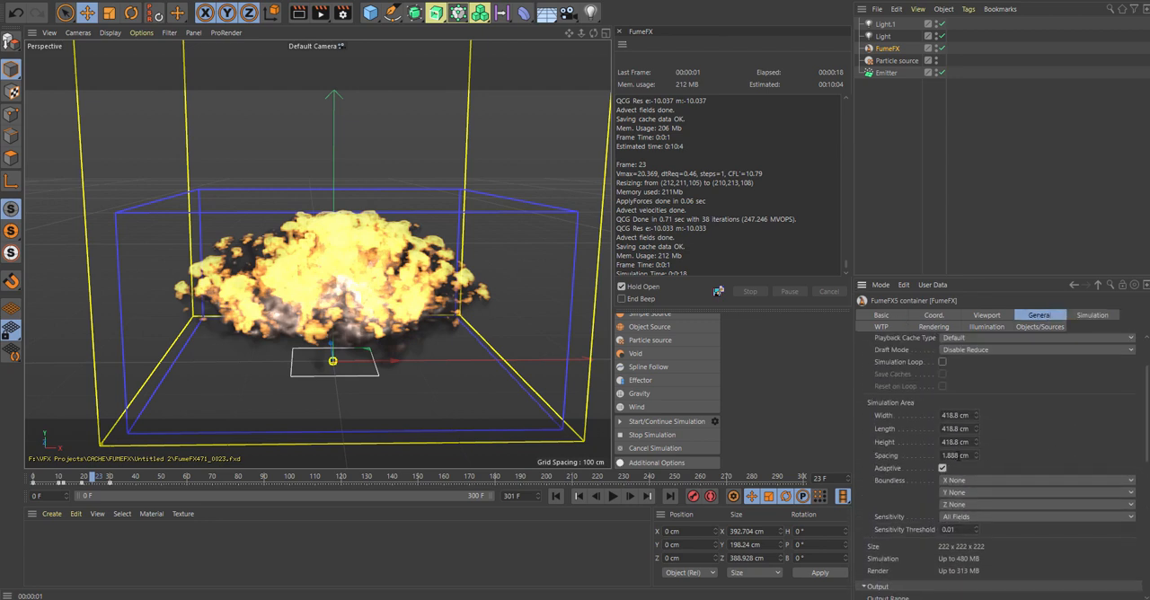
left_click_drag(977, 456, 977, 477)
key("Return")
scroll(982, 464, "down", 3)
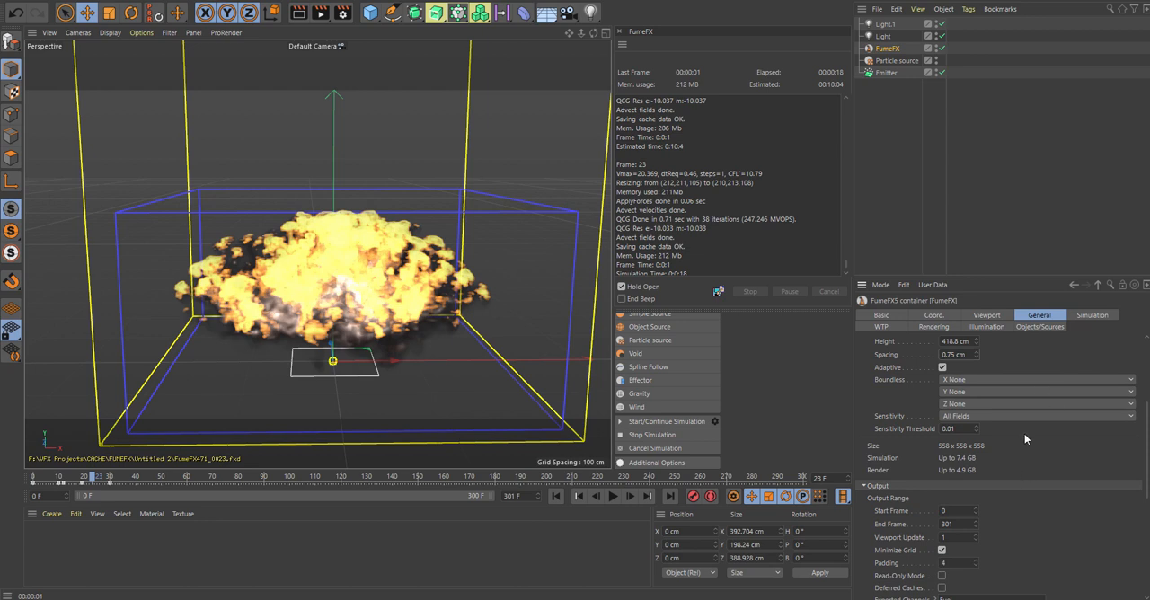
left_click(634, 422)
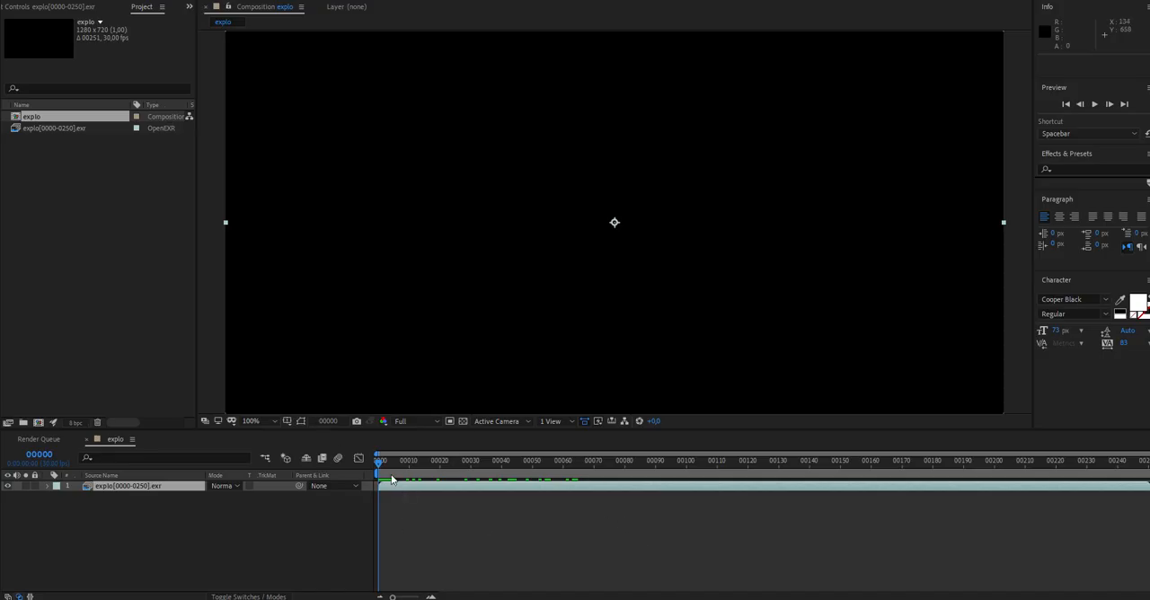
Step: Switch to After Effects, go to frame 76 of the explo composition and apply Curves to the rendered explosion layer
left_click_drag(392, 461, 613, 499)
left_click(137, 4)
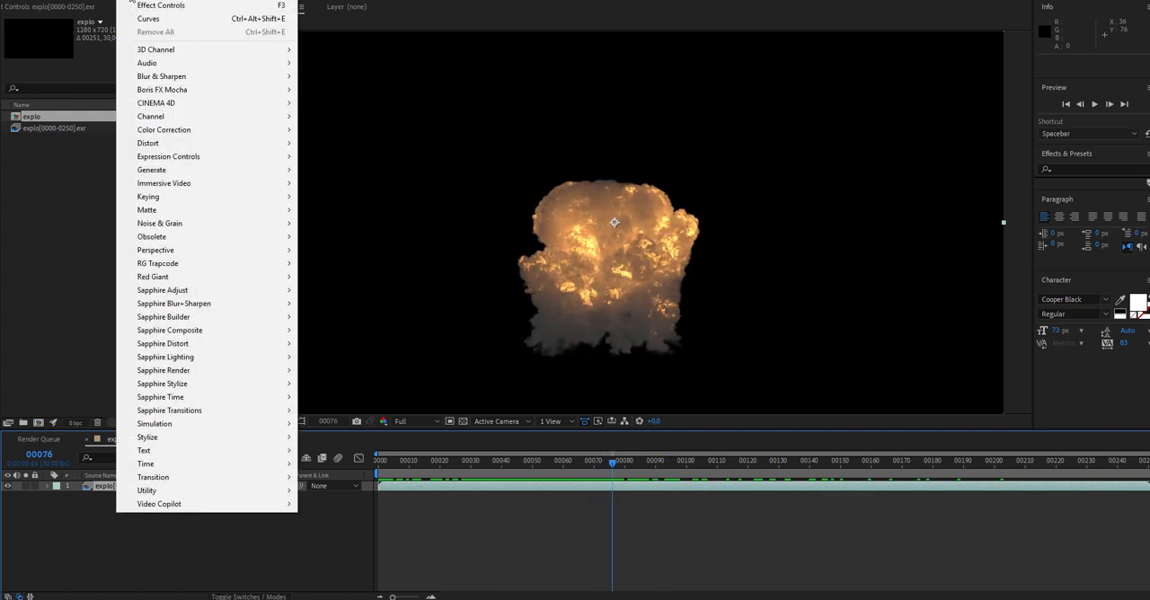
left_click(158, 19)
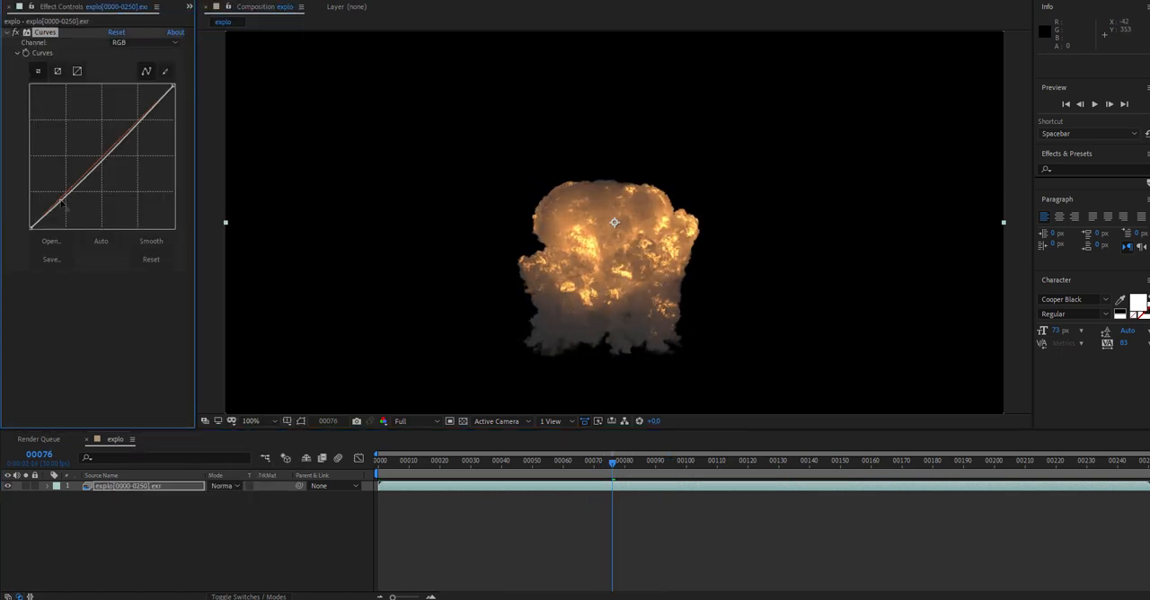
Step: Shape the RGB curve into an S by lowering the shadows, raising the highlights and slightly lowering the midtones
left_click_drag(62, 204, 64, 211)
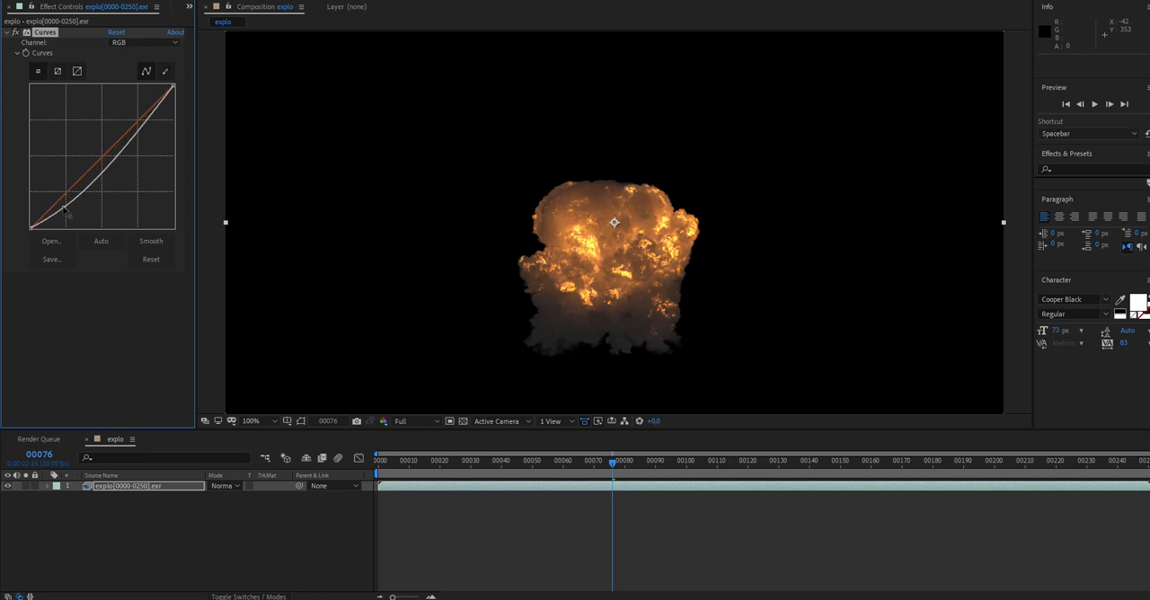
left_click_drag(133, 129, 123, 116)
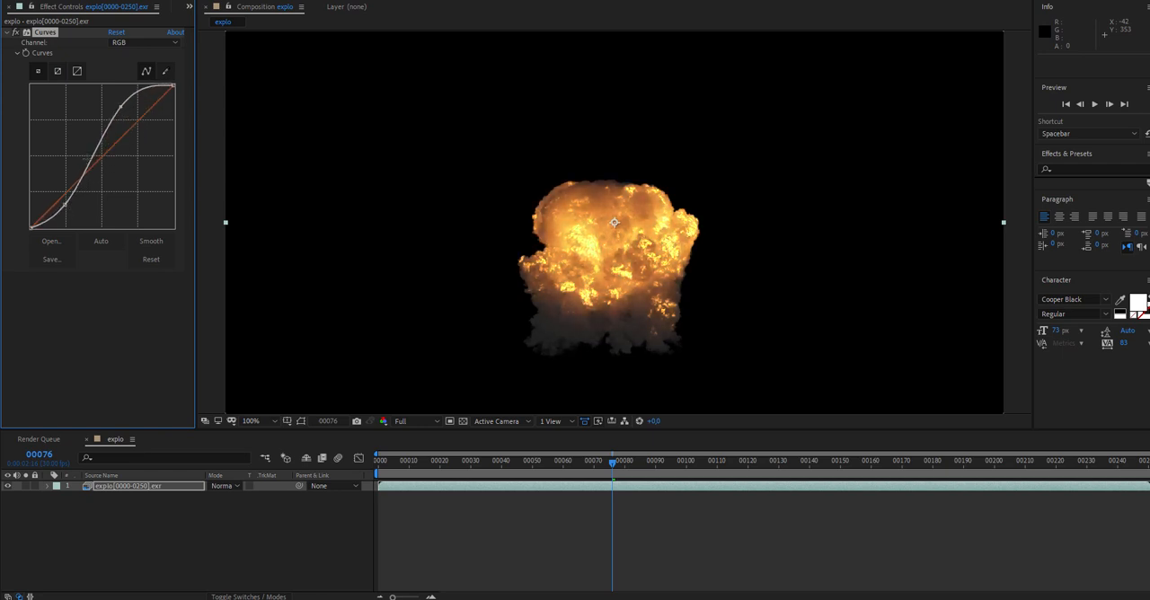
left_click_drag(90, 160, 94, 165)
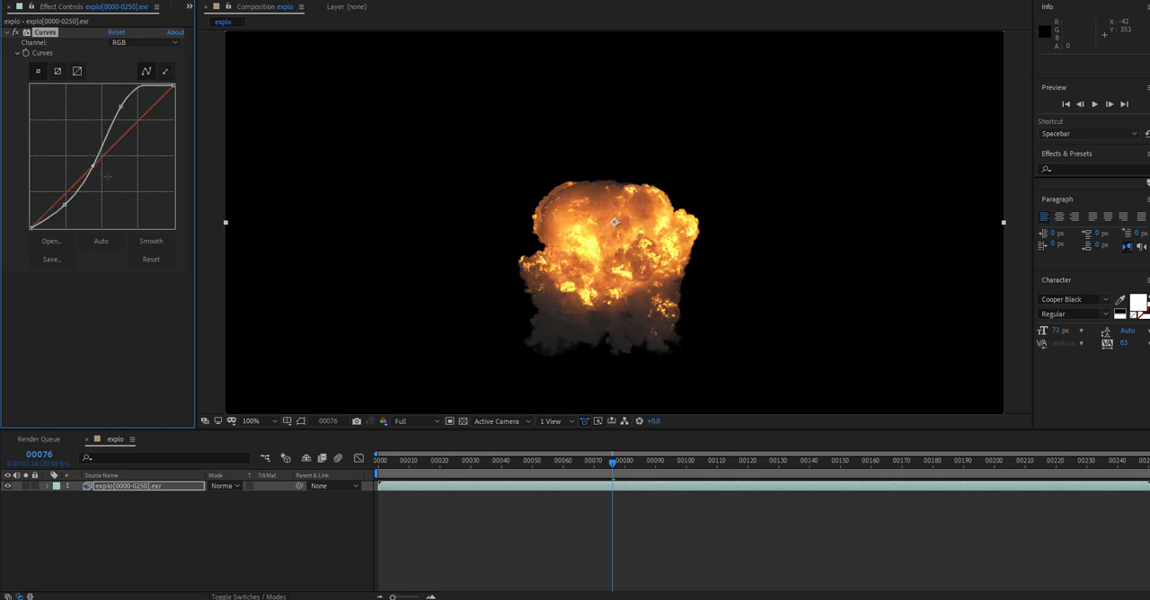
Step: Compare the explosion with Curves off and on, scrub to the last frame and play the composition preview
left_click(15, 34)
left_click(16, 33)
left_click(15, 33)
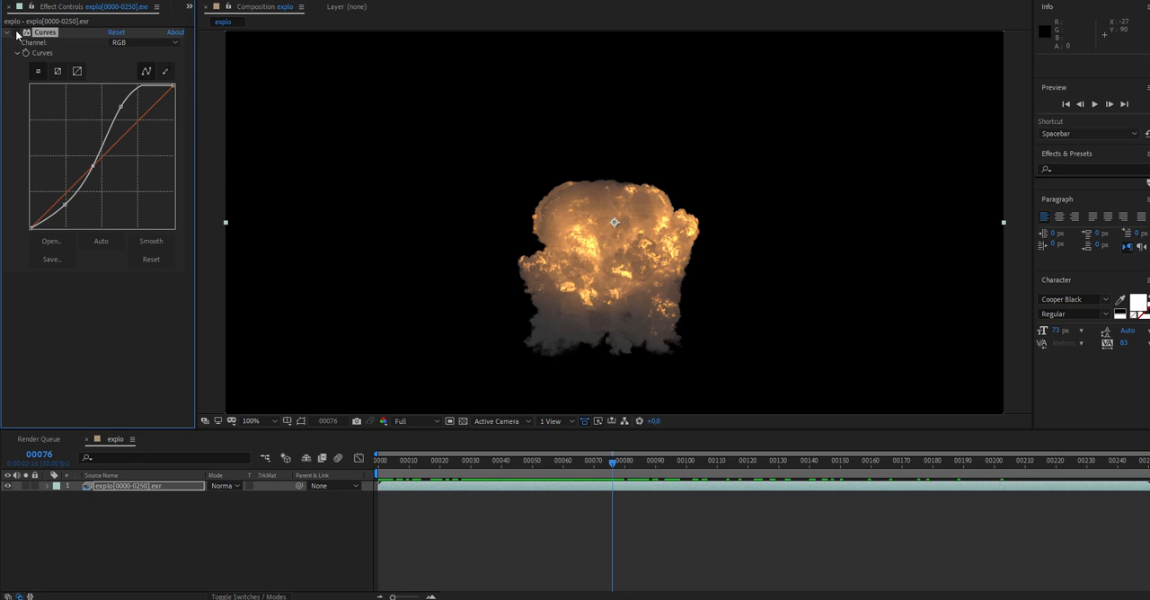
left_click(15, 33)
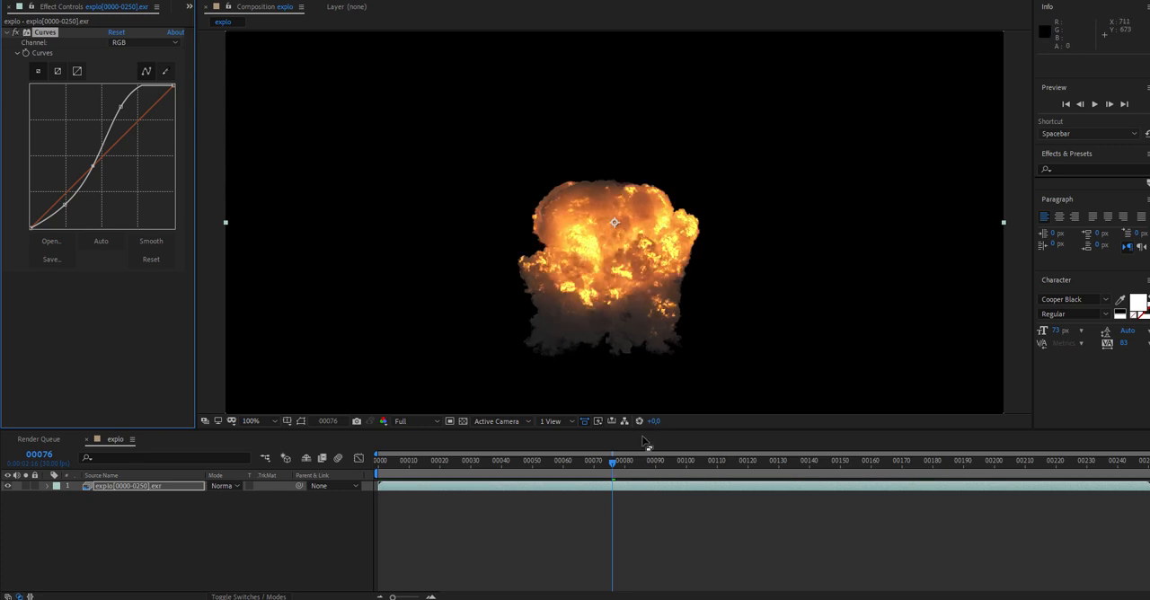
left_click_drag(614, 467, 1148, 471)
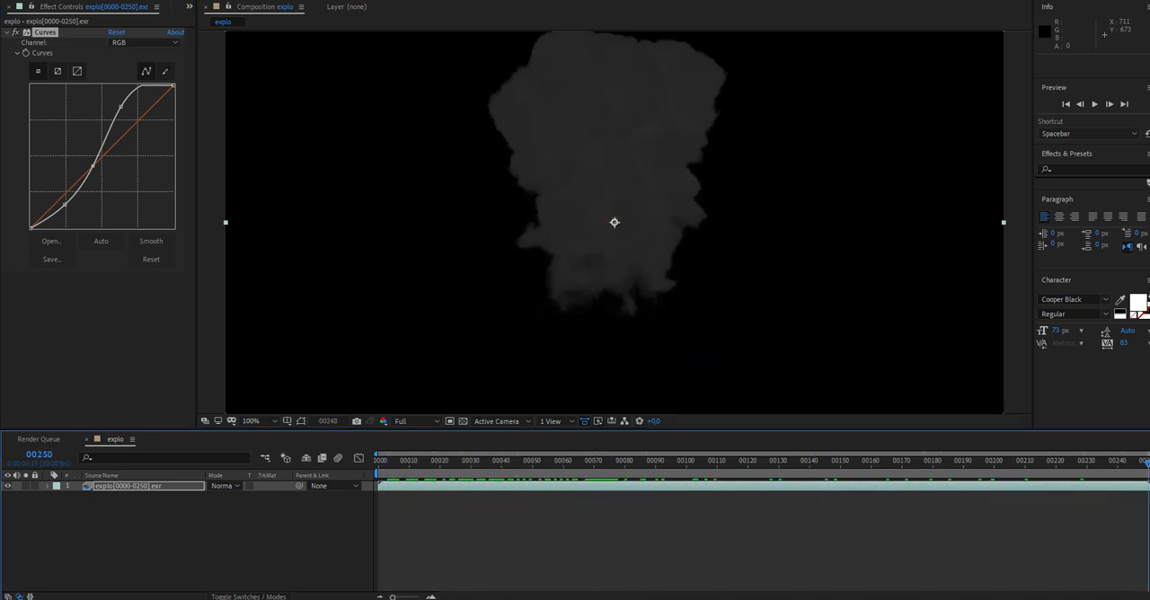
left_click(1096, 105)
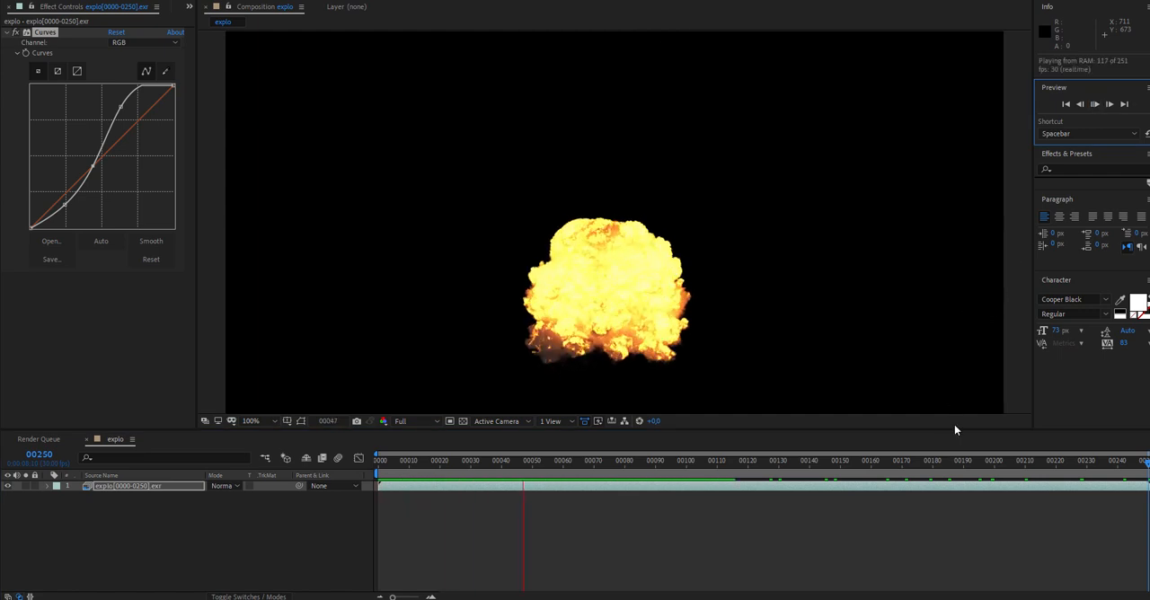